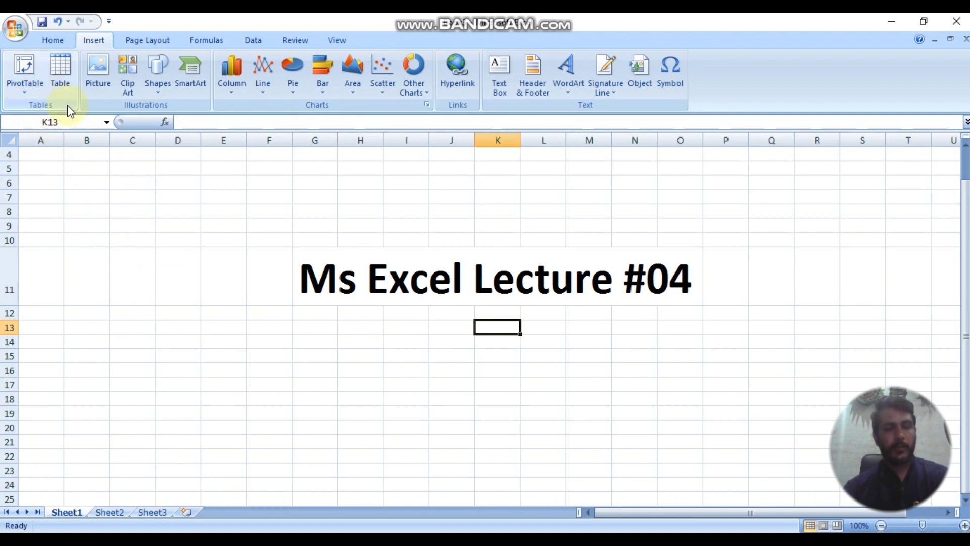
Delete the "Ms Excel Lecture #04" title from row 11
{"action": "left_click", "coordinate": [348, 278]}
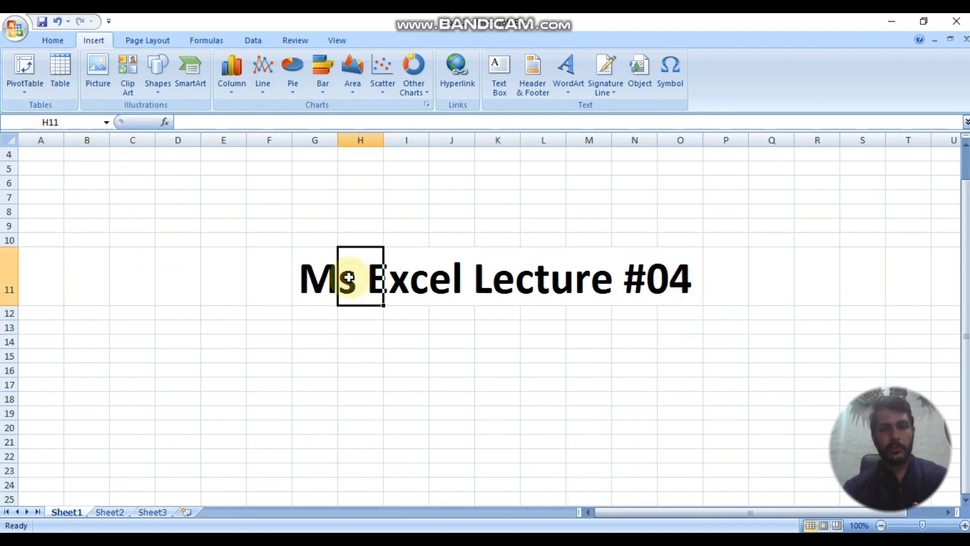
{"action": "left_click", "coordinate": [336, 286]}
{"action": "key", "text": "Delete"}
{"action": "left_click", "coordinate": [151, 261]}
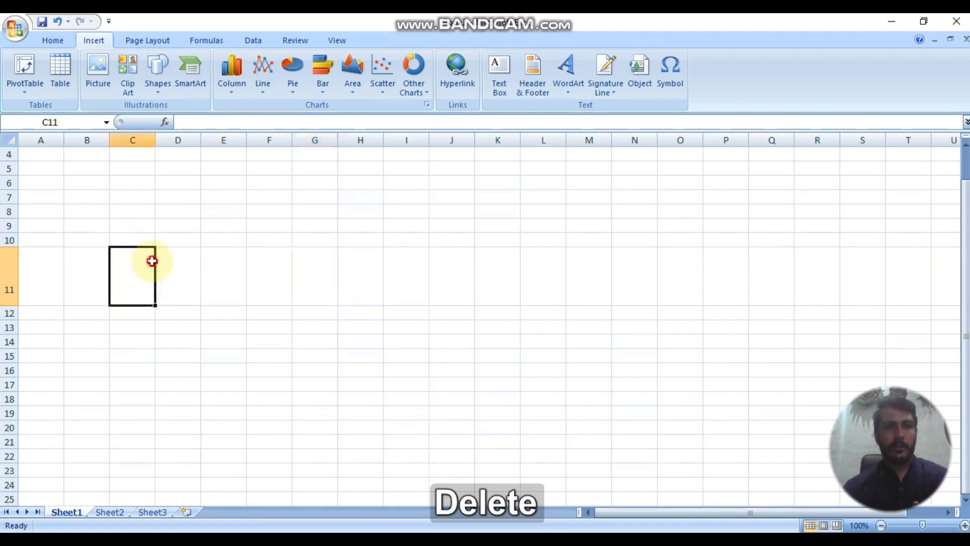
Try to create a PivotTable from range B5:J10 on Sheet1, placed in the existing worksheet at C11
{"action": "left_click", "coordinate": [20, 94]}
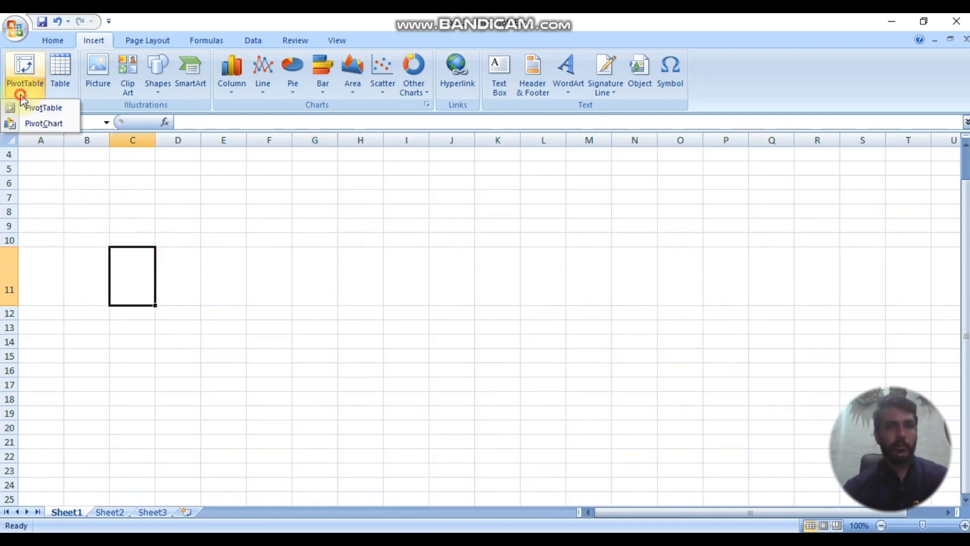
{"action": "left_click", "coordinate": [43, 108]}
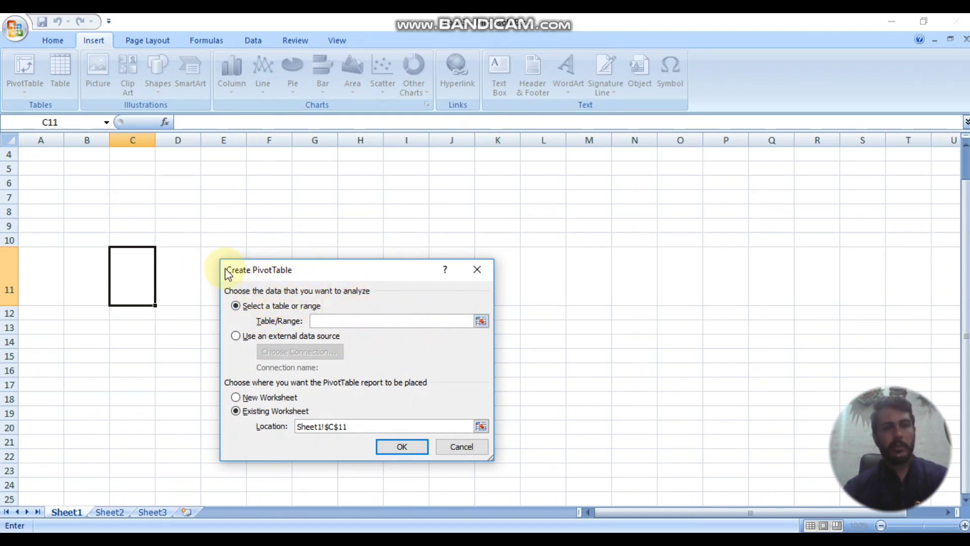
{"action": "left_click_drag", "start_coordinate": [74, 162], "coordinate": [460, 238]}
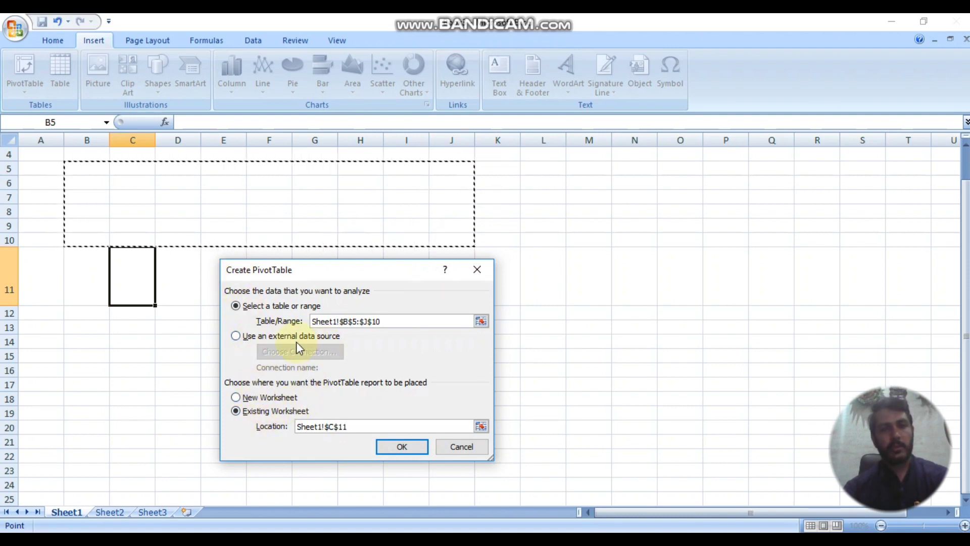
{"action": "left_click", "coordinate": [257, 337]}
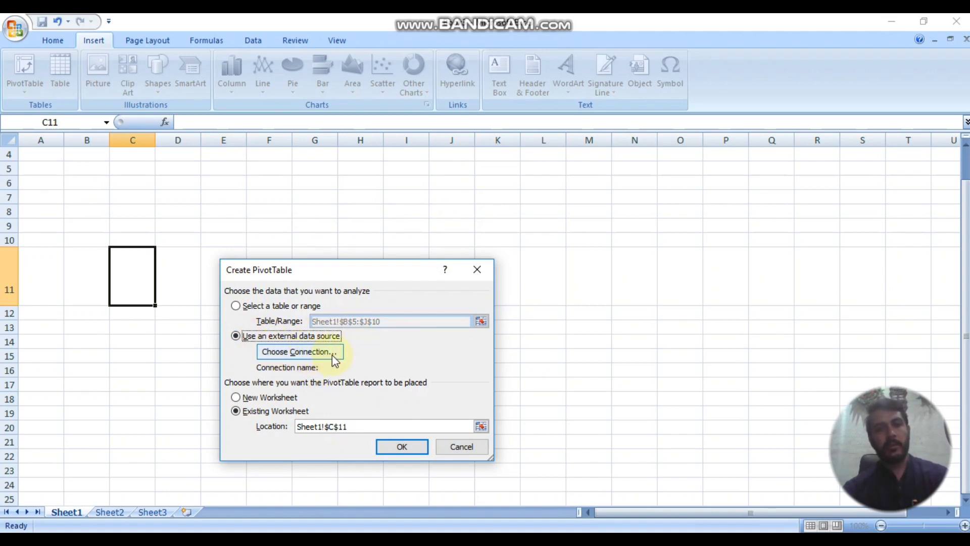
{"action": "left_click", "coordinate": [249, 307]}
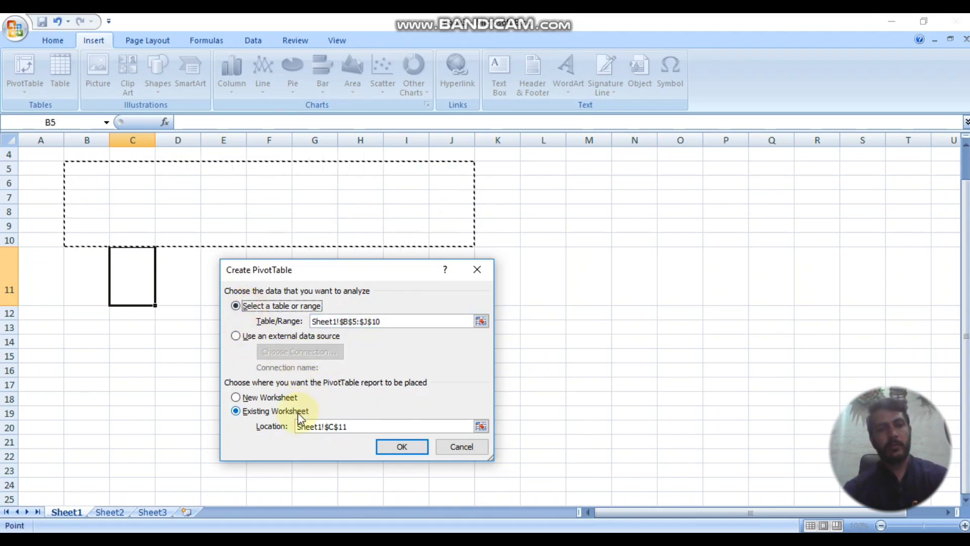
{"action": "left_click", "coordinate": [254, 396]}
{"action": "left_click", "coordinate": [253, 411]}
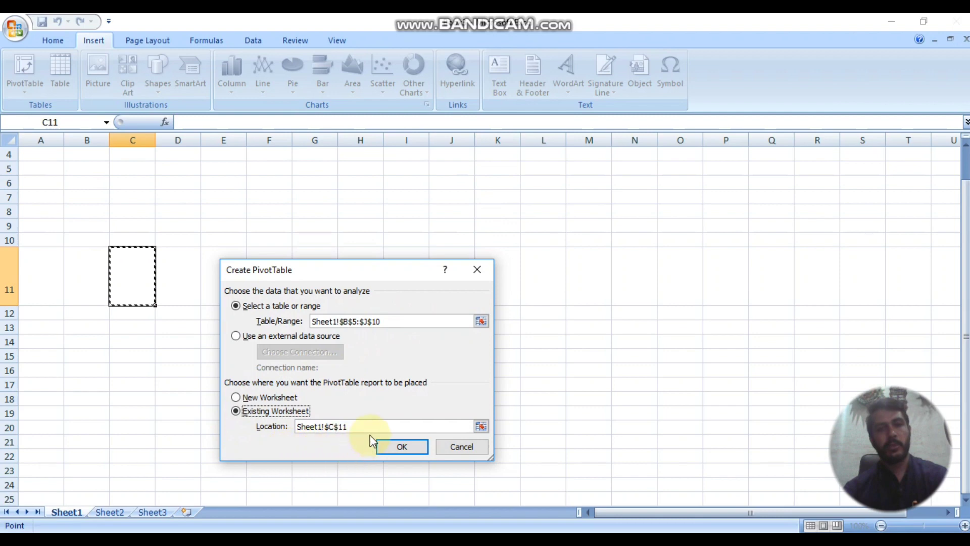
{"action": "left_click", "coordinate": [402, 447]}
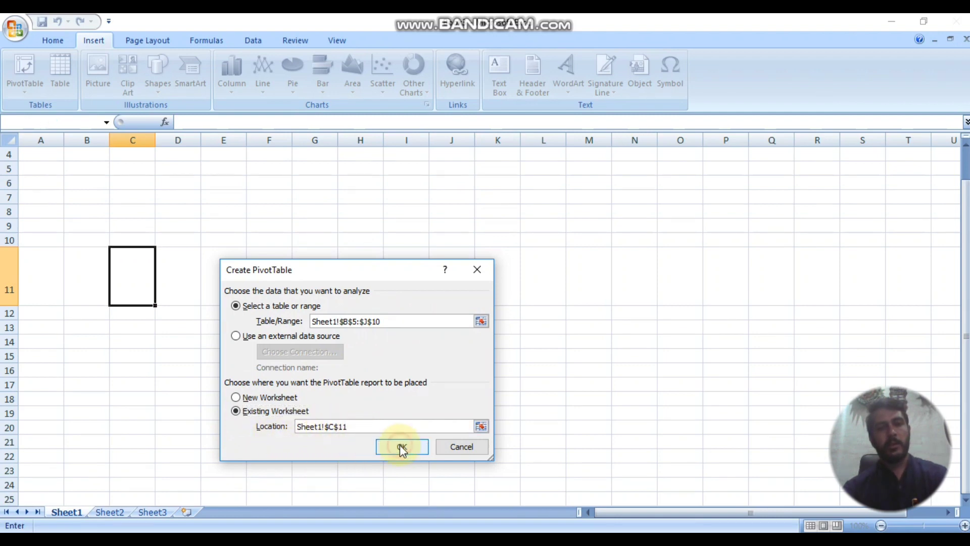
{"action": "left_click", "coordinate": [484, 310]}
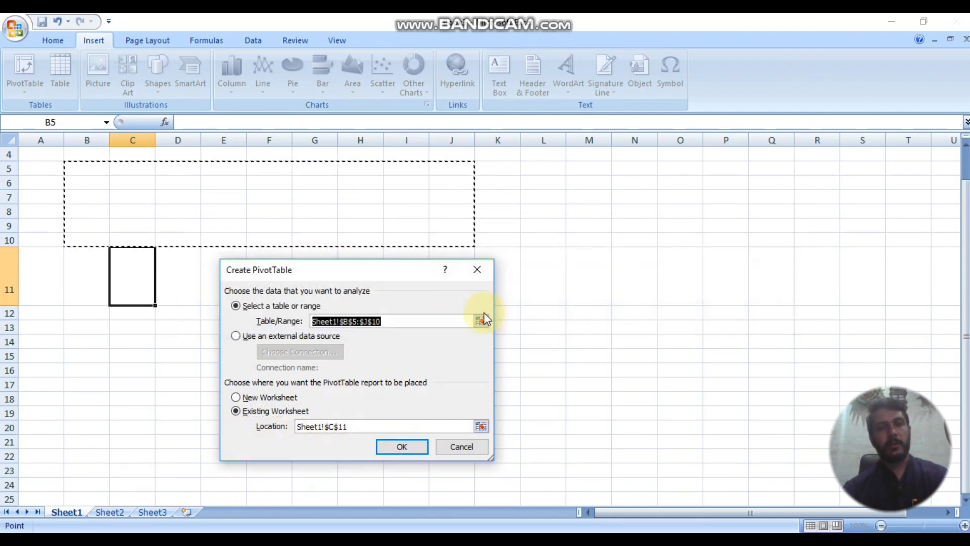
{"action": "left_click", "coordinate": [482, 276]}
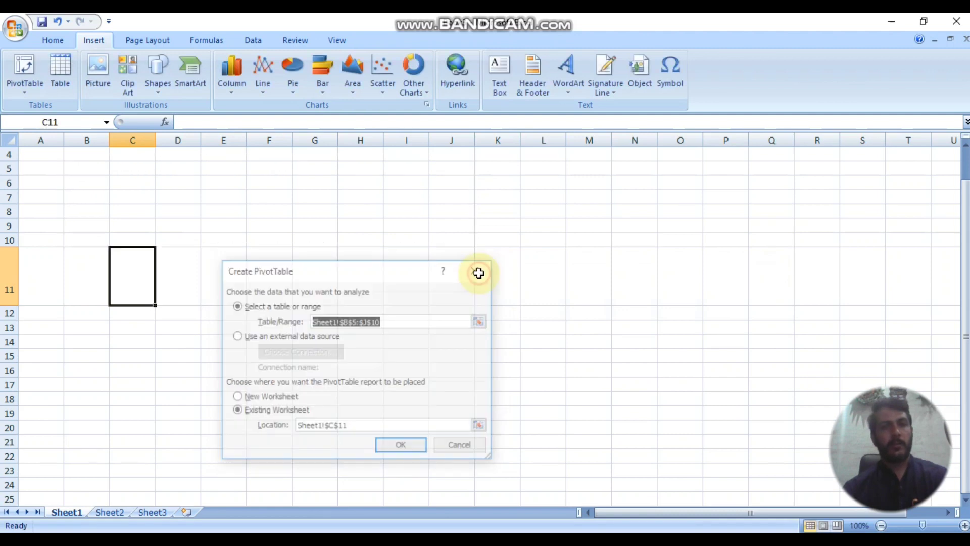
{"action": "left_click", "coordinate": [169, 215]}
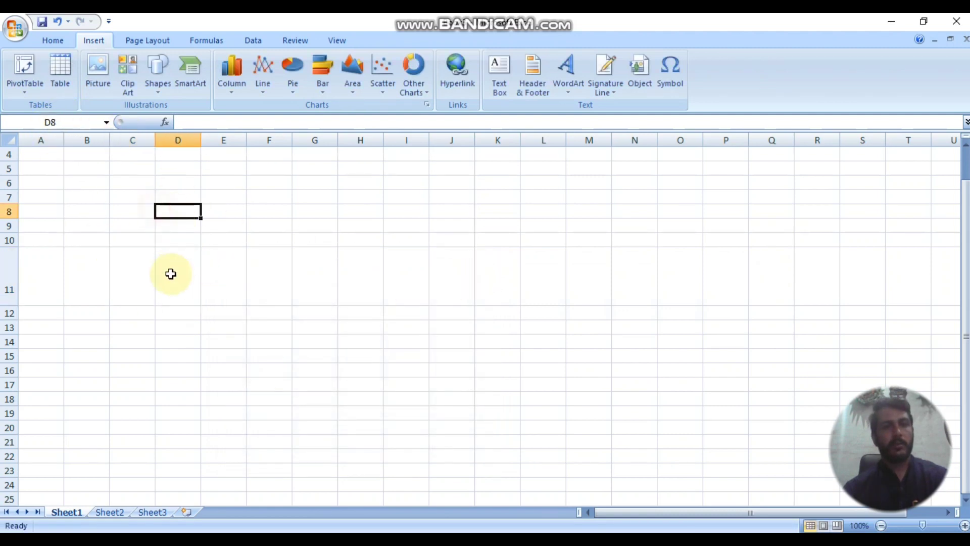
{"action": "scroll", "coordinate": [162, 281], "scroll_direction": "up", "scroll_amount": 1}
{"action": "left_click", "coordinate": [113, 214]}
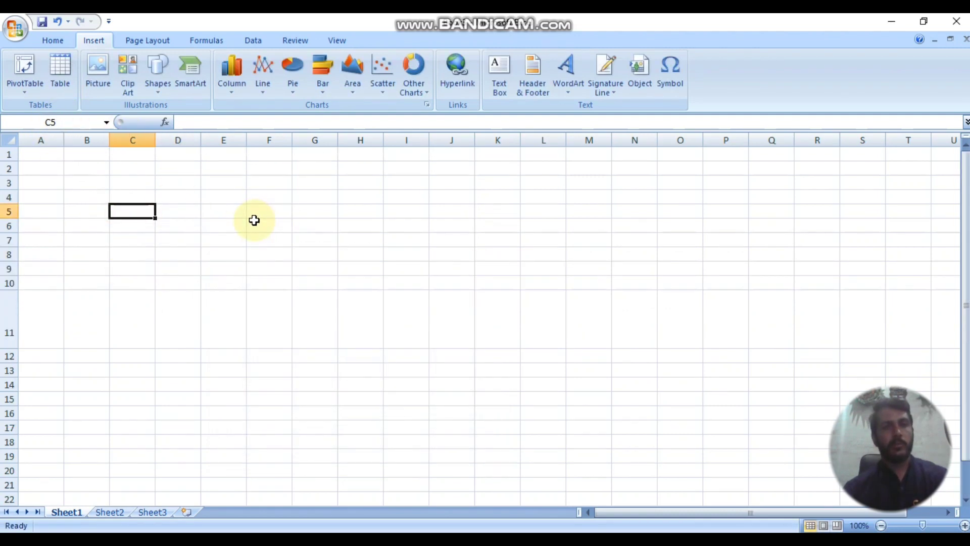
{"action": "left_click", "coordinate": [263, 257]}
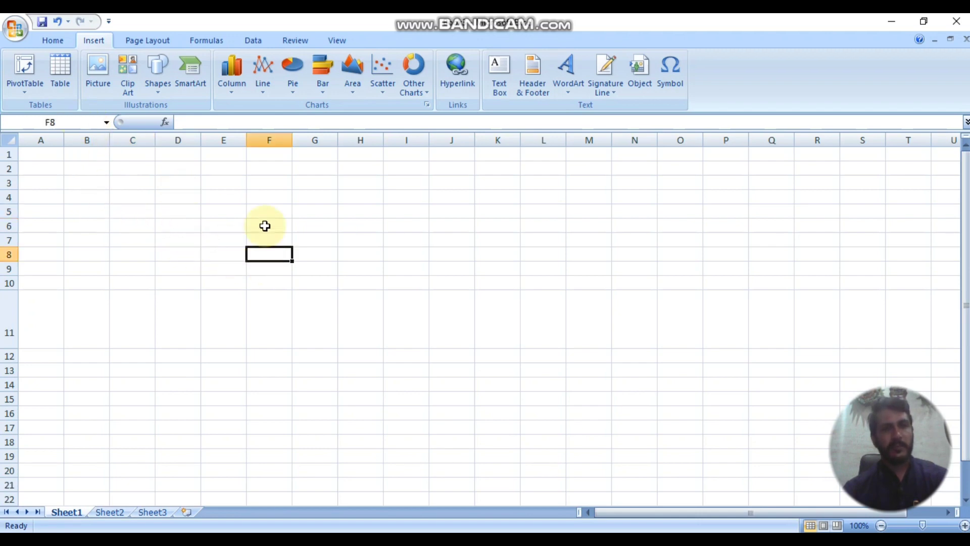
{"action": "left_click", "coordinate": [71, 169]}
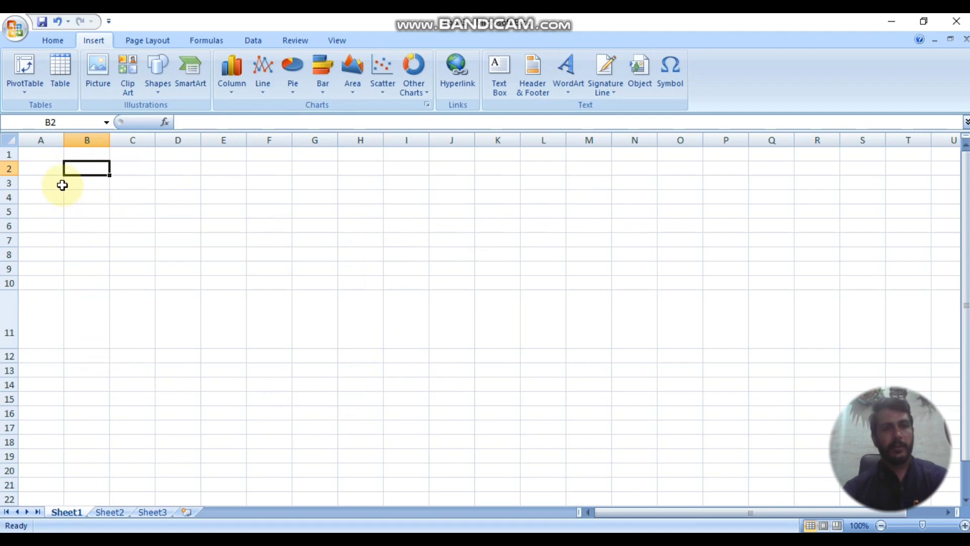
Enter the column headers S.No, Description, No and Name in cells A2 to D2
{"action": "left_click", "coordinate": [46, 168]}
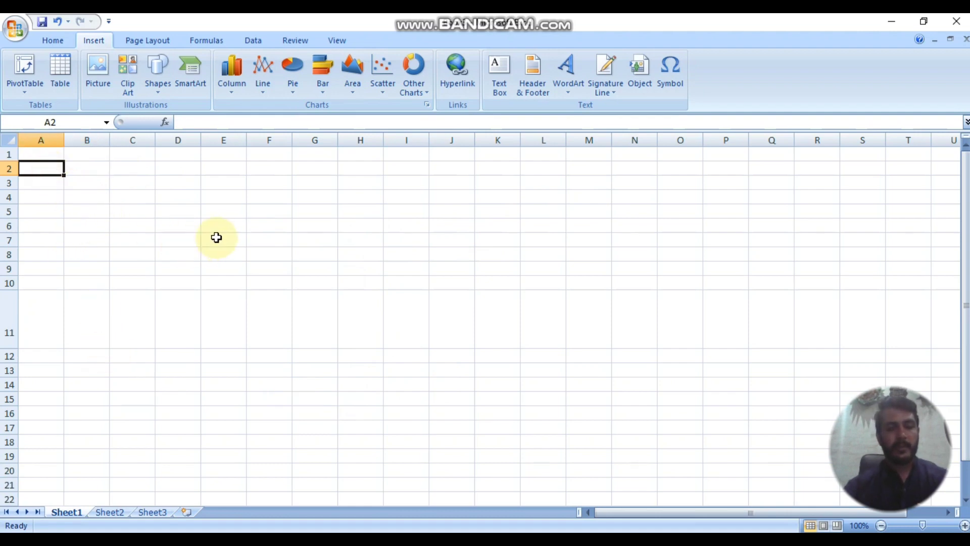
{"action": "type", "text": "S."}
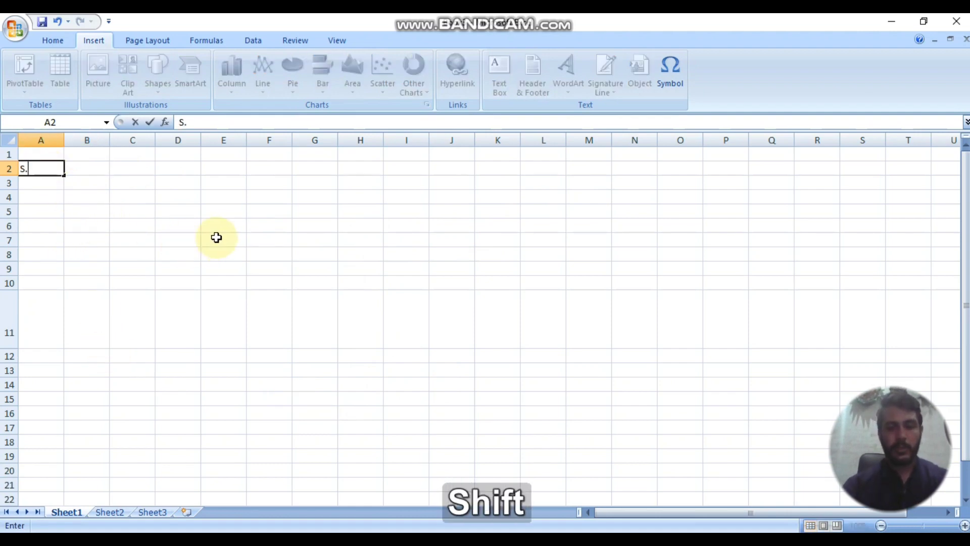
{"action": "type", "text": "No"}
{"action": "key", "text": "Right"}
{"action": "type", "text": "De"}
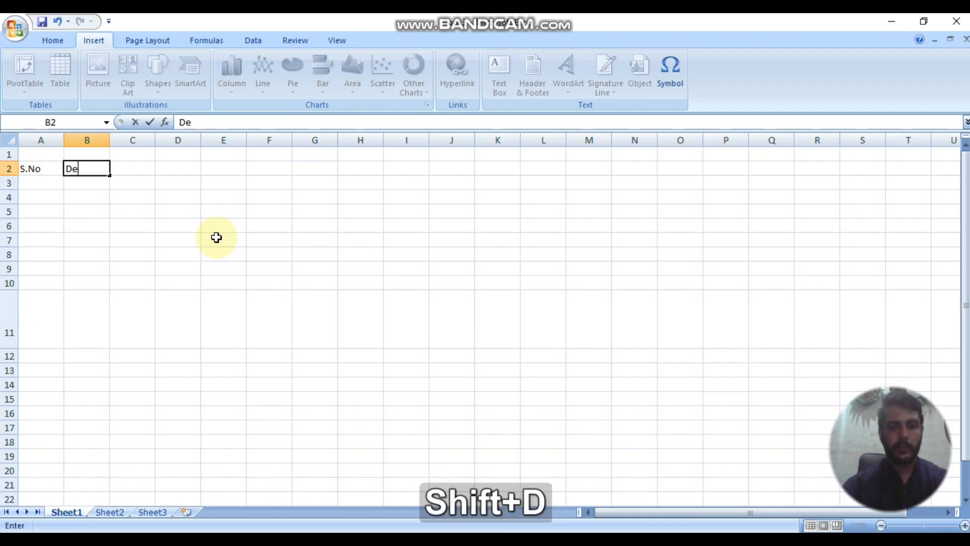
{"action": "type", "text": "scription"}
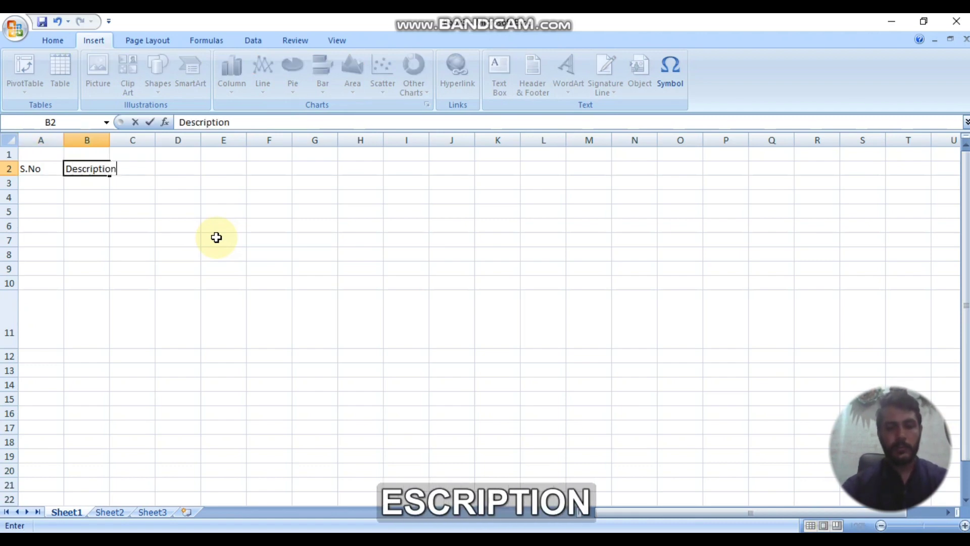
{"action": "key", "text": "Right"}
{"action": "type", "text": "No"}
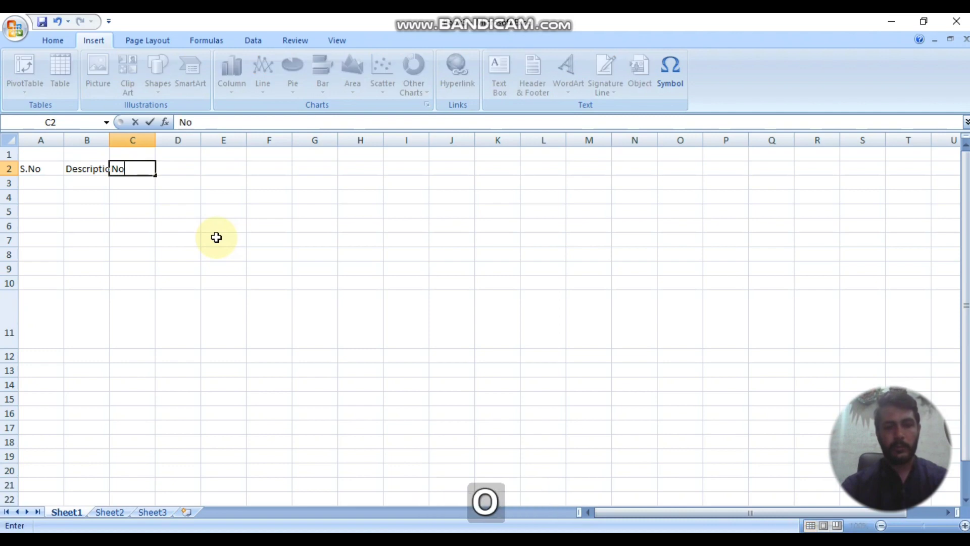
{"action": "key", "text": "Right"}
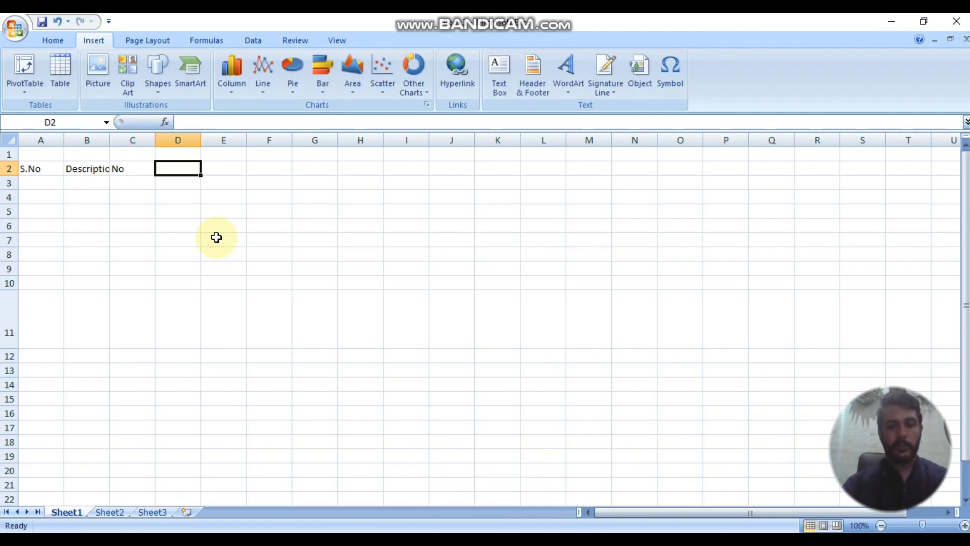
{"action": "type", "text": "Name"}
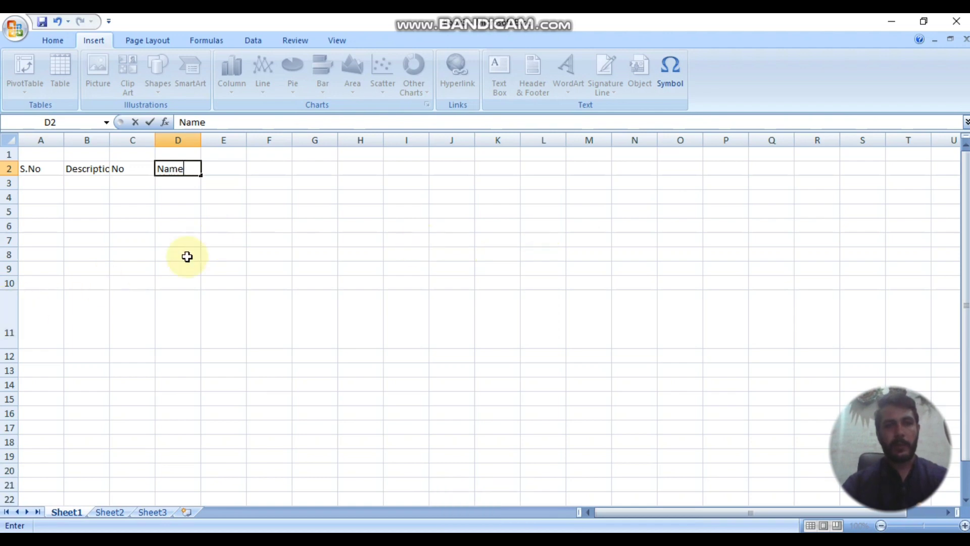
{"action": "left_click", "coordinate": [217, 253]}
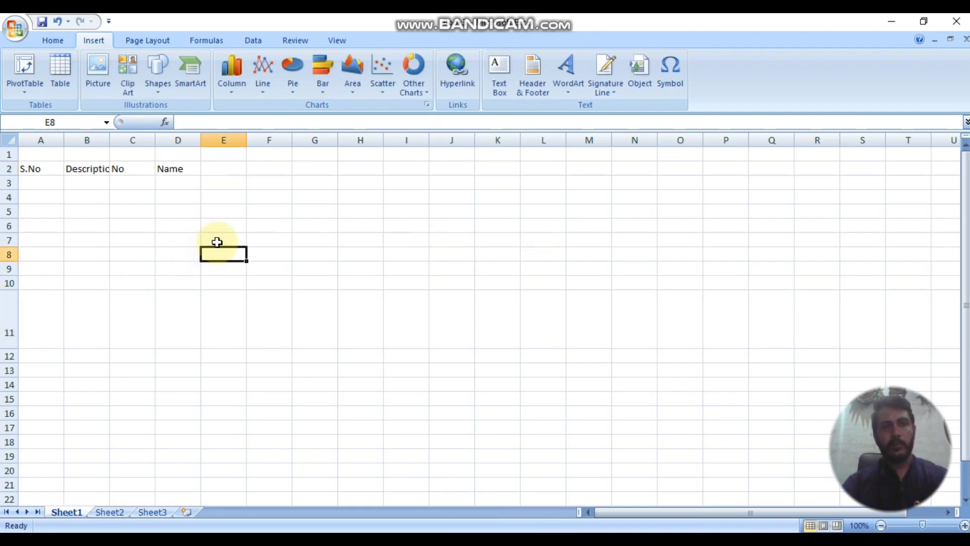
Format the headers in A2:D2 as bold, size 14, with all borders
{"action": "left_click_drag", "start_coordinate": [178, 168], "coordinate": [40, 168]}
{"action": "left_click", "coordinate": [54, 40]}
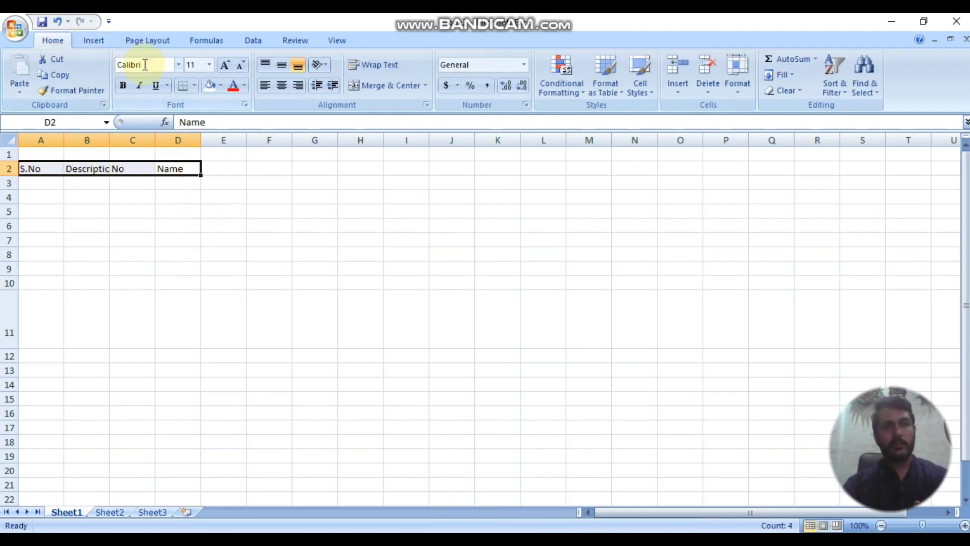
{"action": "left_click", "coordinate": [207, 65]}
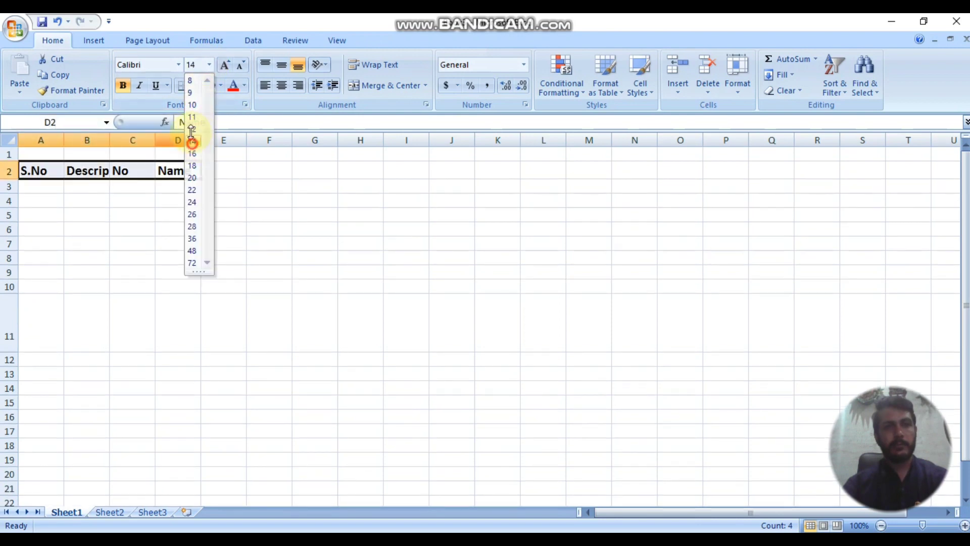
{"action": "left_click", "coordinate": [192, 142]}
{"action": "left_click", "coordinate": [193, 86]}
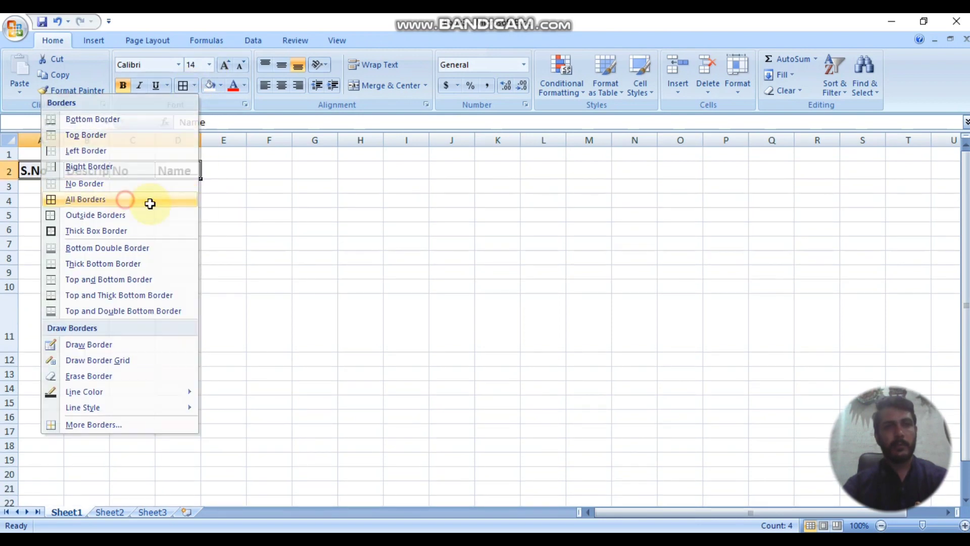
{"action": "left_click", "coordinate": [149, 200]}
Widen columns B and C so the Description header fits in its cell
{"action": "left_click", "coordinate": [269, 229]}
{"action": "left_click_drag", "start_coordinate": [109, 146], "coordinate": [208, 146]}
{"action": "left_click", "coordinate": [274, 191]}
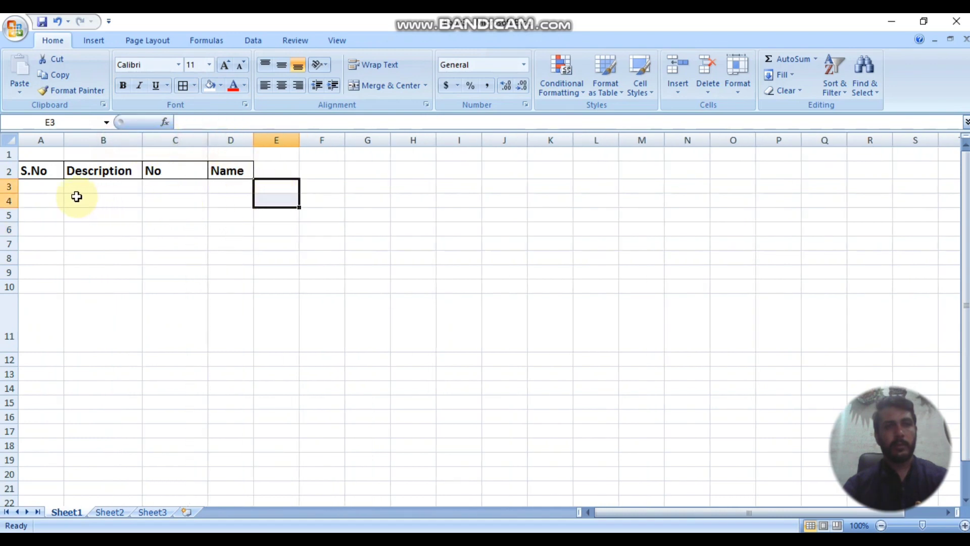
Apply all borders to the empty cells A3:D10 below the headers
{"action": "left_click_drag", "start_coordinate": [41, 188], "coordinate": [226, 283]}
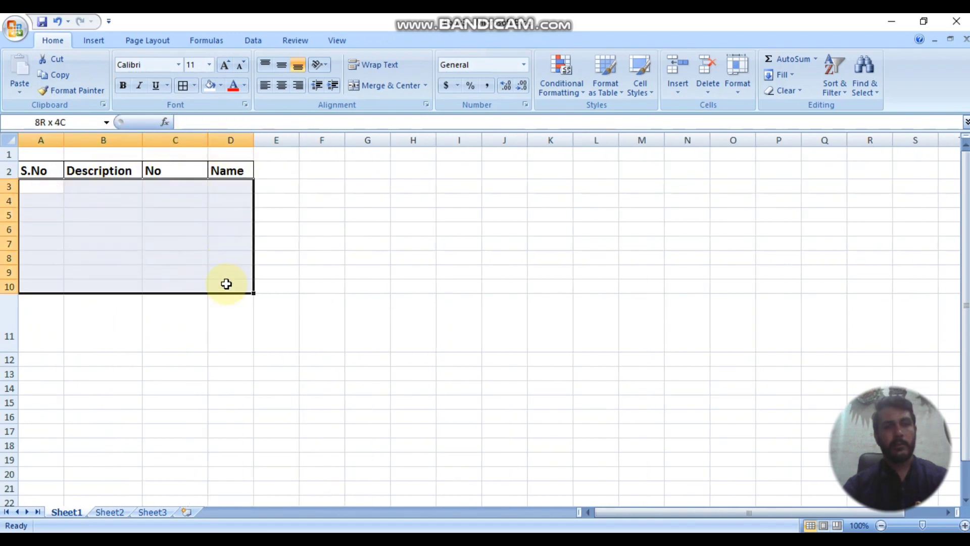
{"action": "left_click", "coordinate": [183, 85]}
{"action": "left_click", "coordinate": [315, 267]}
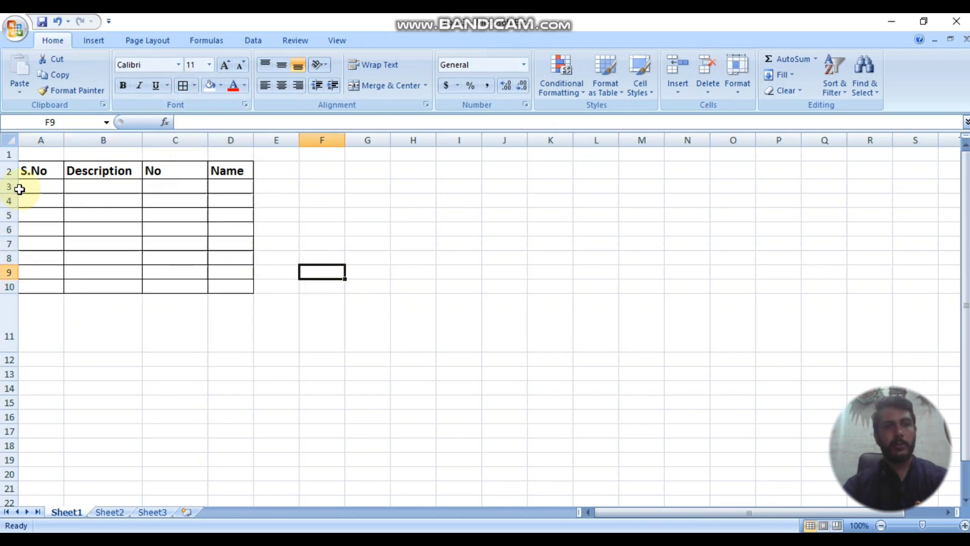
Set the row height of rows 3 to 10 to 25
{"action": "left_click_drag", "start_coordinate": [19, 189], "coordinate": [3, 285]}
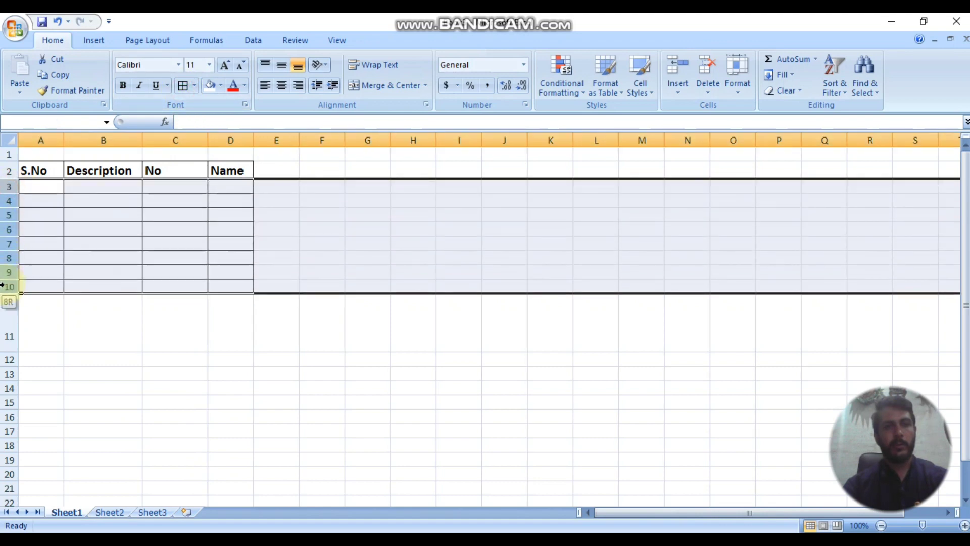
{"action": "right_click", "coordinate": [6, 216]}
{"action": "left_click", "coordinate": [91, 354]}
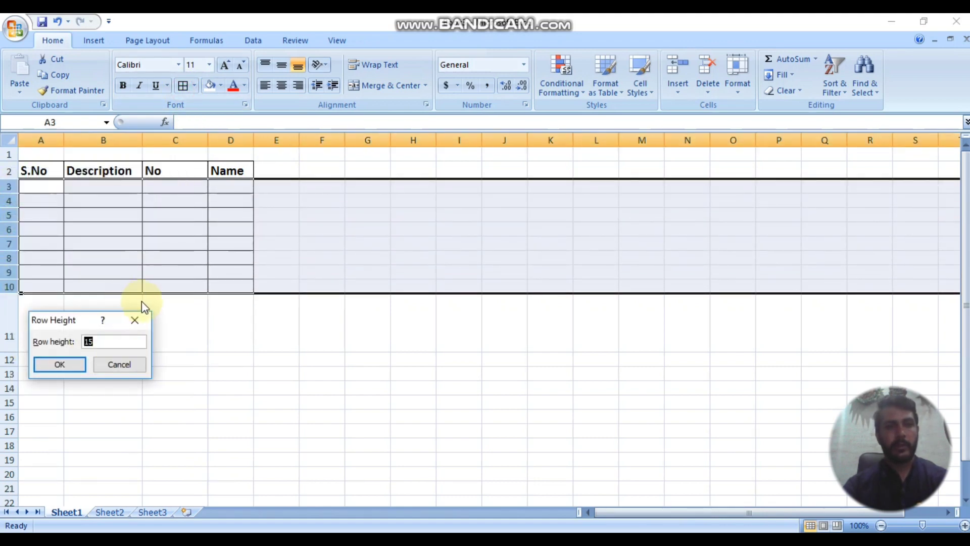
{"action": "type", "text": "25"}
{"action": "key", "text": "Return"}
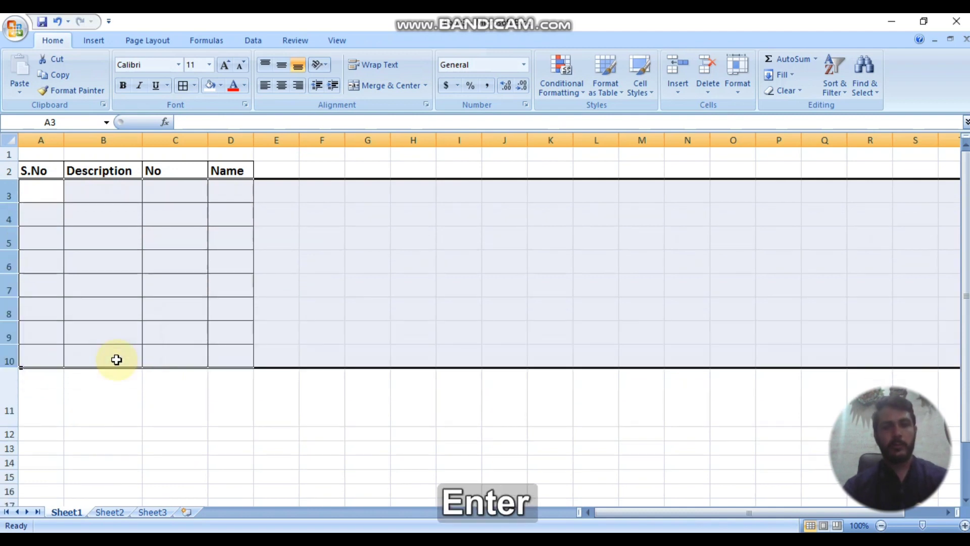
{"action": "left_click", "coordinate": [296, 216]}
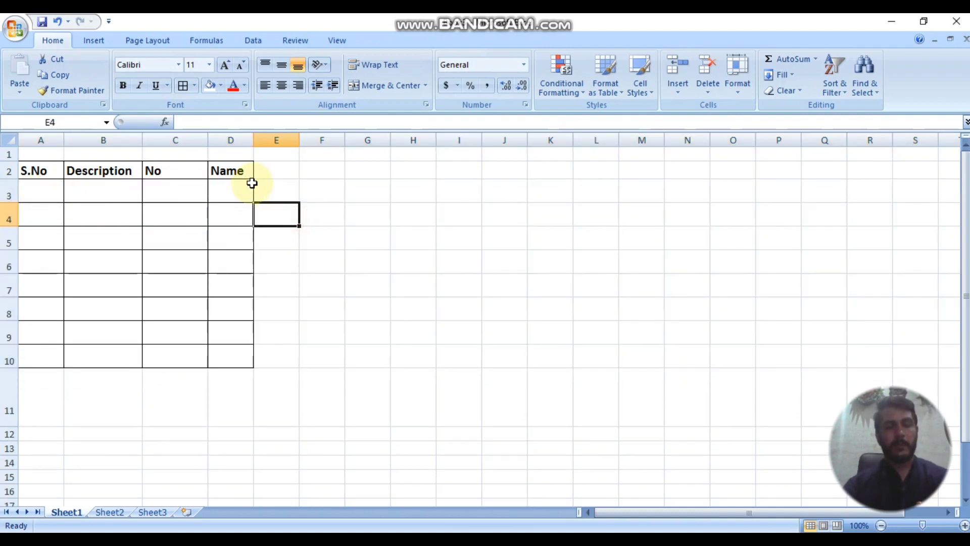
{"action": "left_click_drag", "start_coordinate": [7, 166], "coordinate": [430, 343]}
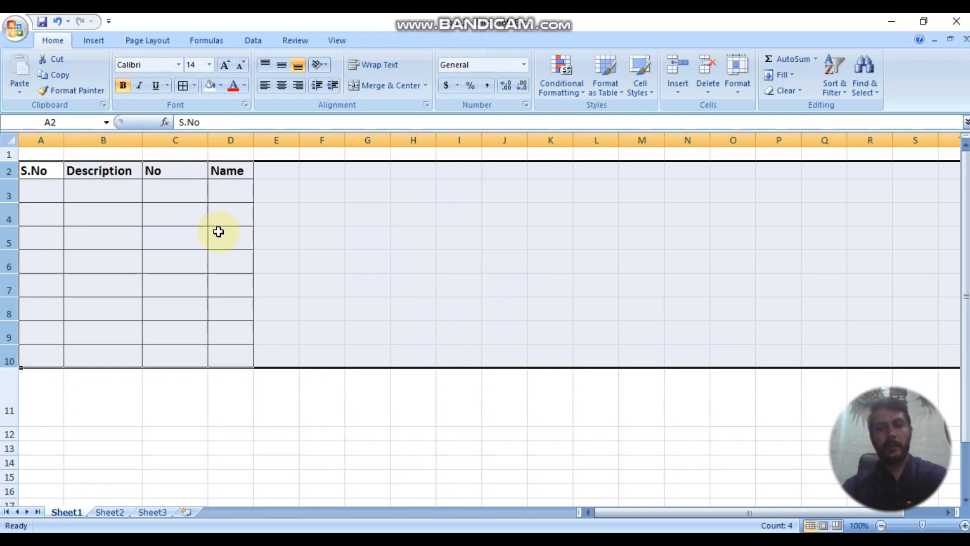
{"action": "left_click", "coordinate": [343, 225]}
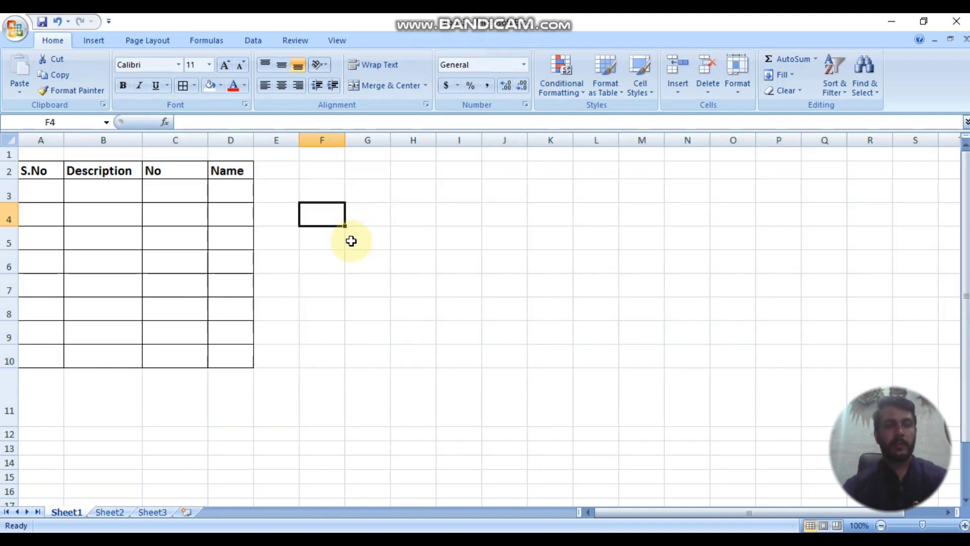
Delete rows 2 to 11 containing the bordered sample table so the sheet is empty
{"action": "left_click", "coordinate": [173, 169]}
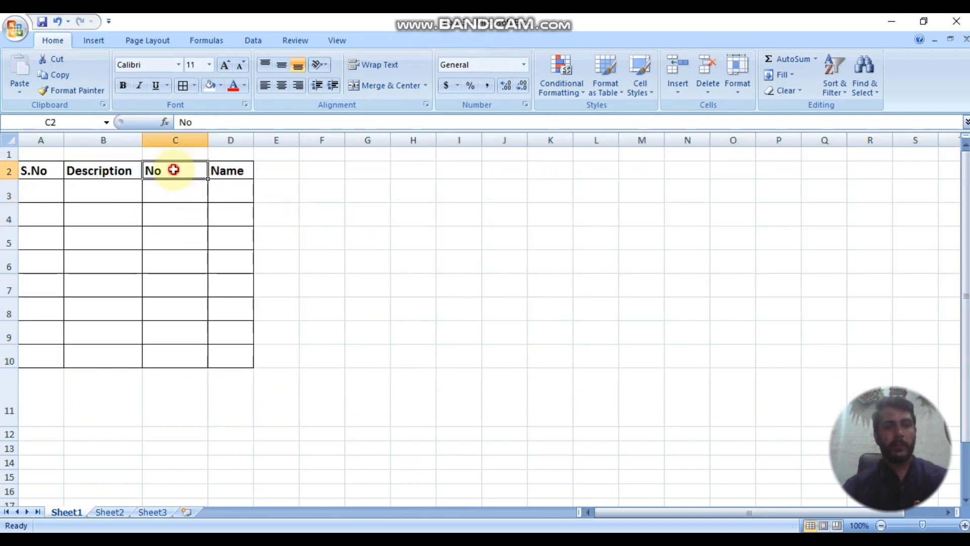
{"action": "left_click", "coordinate": [424, 199]}
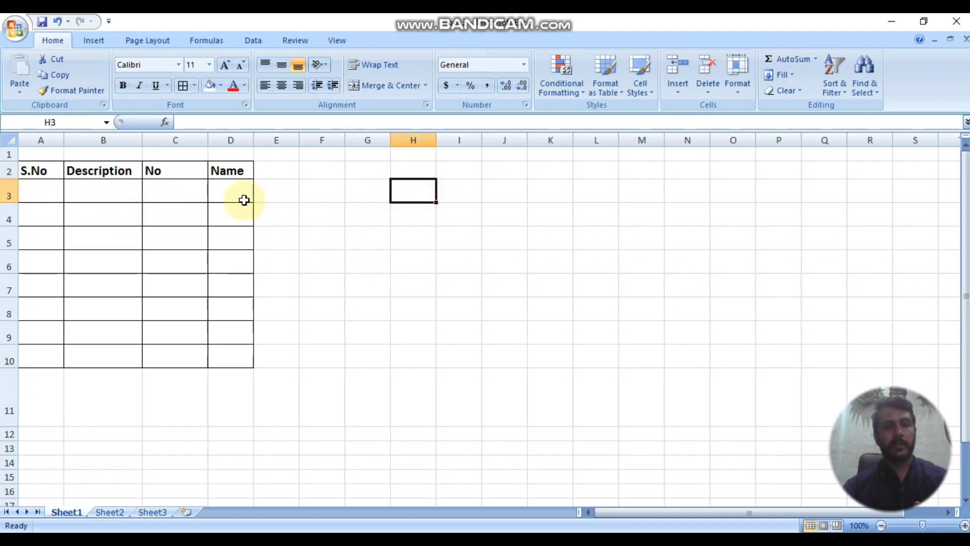
{"action": "left_click_drag", "start_coordinate": [4, 170], "coordinate": [33, 374]}
{"action": "left_click", "coordinate": [708, 76]}
{"action": "left_click", "coordinate": [413, 240]}
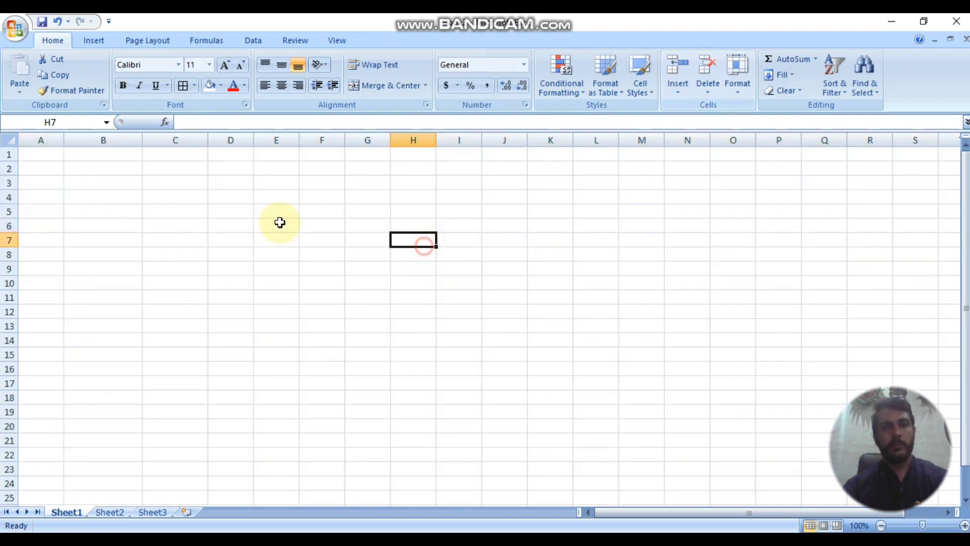
Insert a table over the empty range A1:G11 without marking it as having headers
{"action": "left_click", "coordinate": [106, 43]}
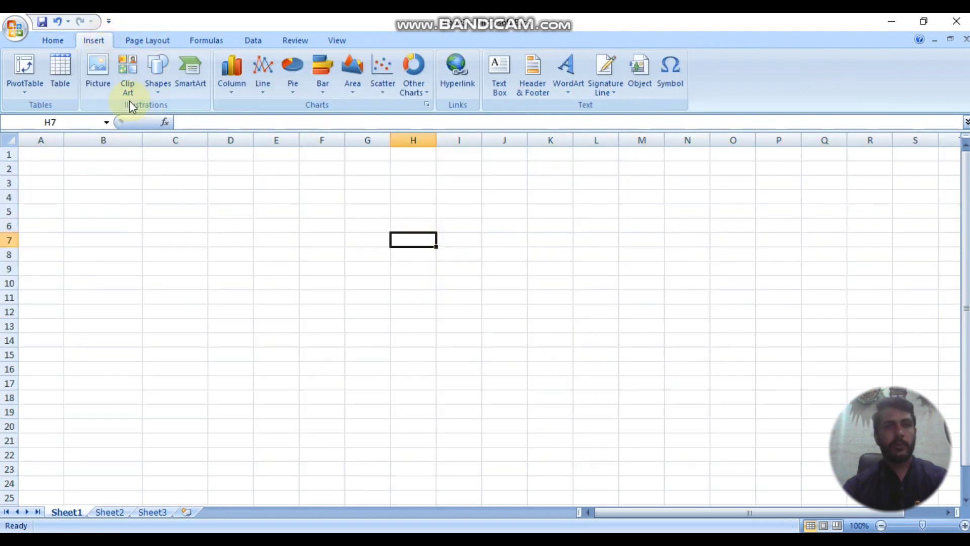
{"action": "left_click", "coordinate": [68, 91]}
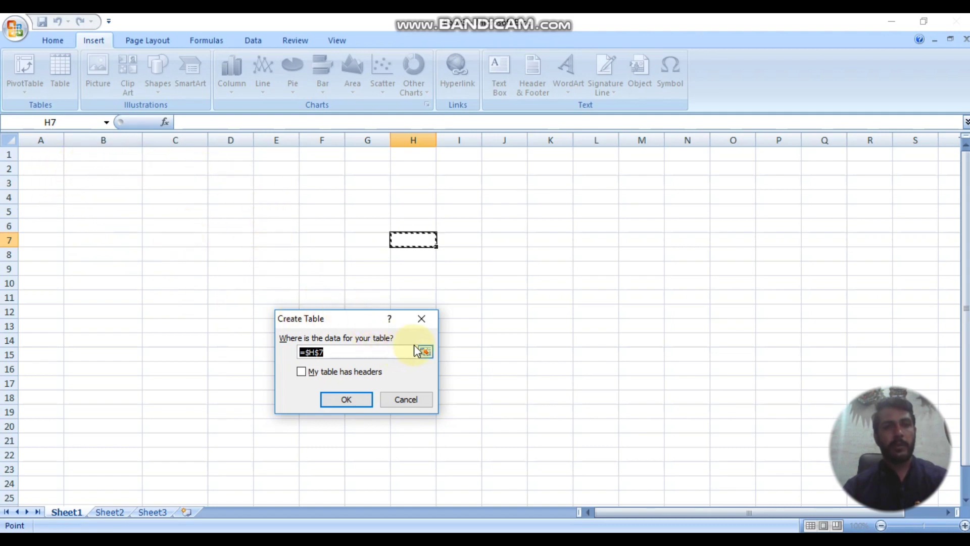
{"action": "left_click", "coordinate": [424, 352]}
{"action": "left_click", "coordinate": [428, 335]}
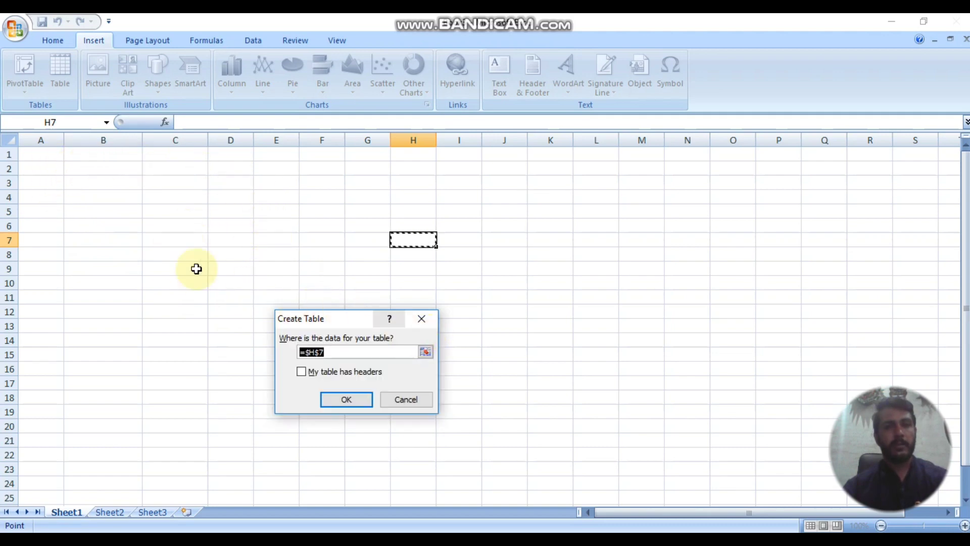
{"action": "left_click_drag", "start_coordinate": [45, 158], "coordinate": [430, 286]}
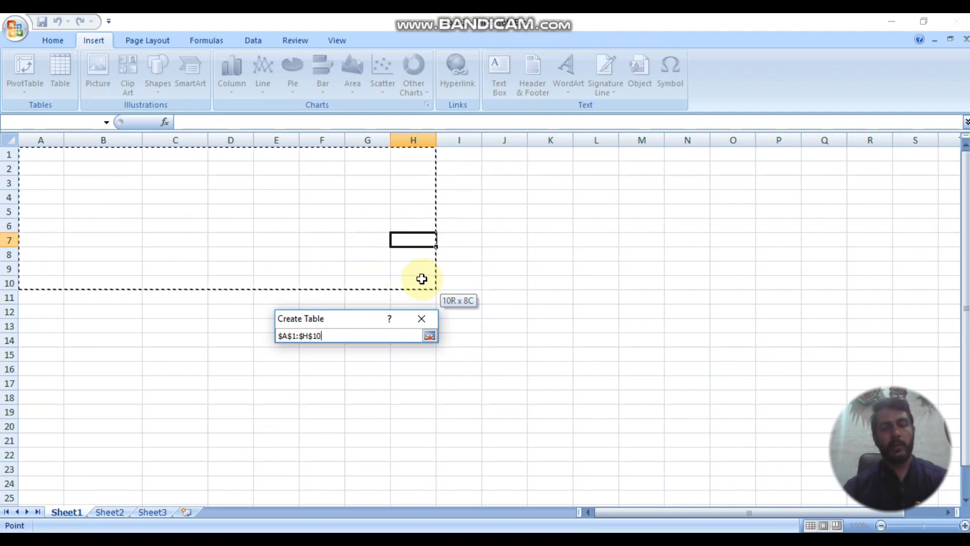
{"action": "left_click_drag", "start_coordinate": [422, 278], "coordinate": [376, 302]}
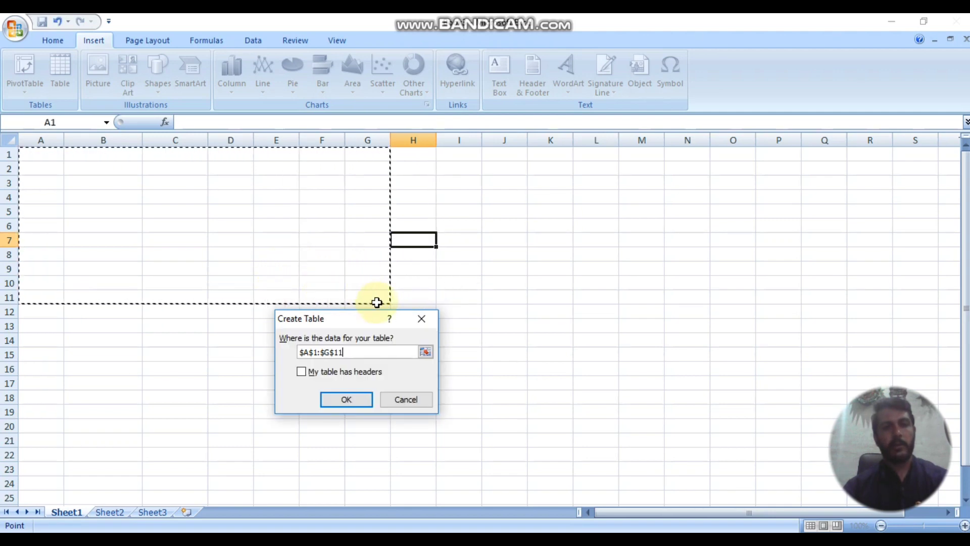
{"action": "left_click", "coordinate": [346, 399]}
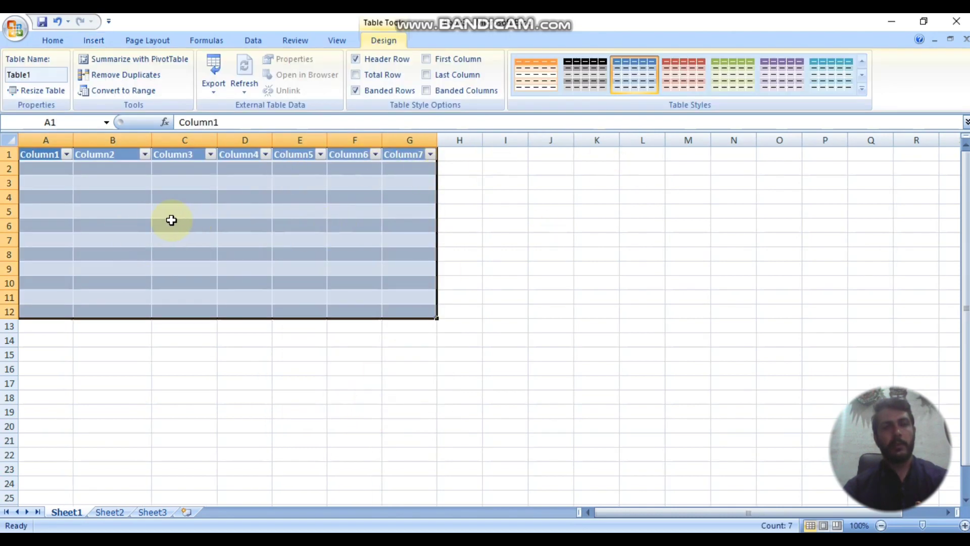
Rename the first two table headers, A1 as Sno and B1 as Name
{"action": "mouse_move", "coordinate": [48, 177]}
{"action": "left_mouse_down"}
{"action": "mouse_move", "coordinate": [59, 219]}
{"action": "mouse_move", "coordinate": [54, 269]}
{"action": "mouse_move", "coordinate": [51, 180]}
{"action": "left_mouse_up"}
{"action": "double_click", "coordinate": [60, 155]}
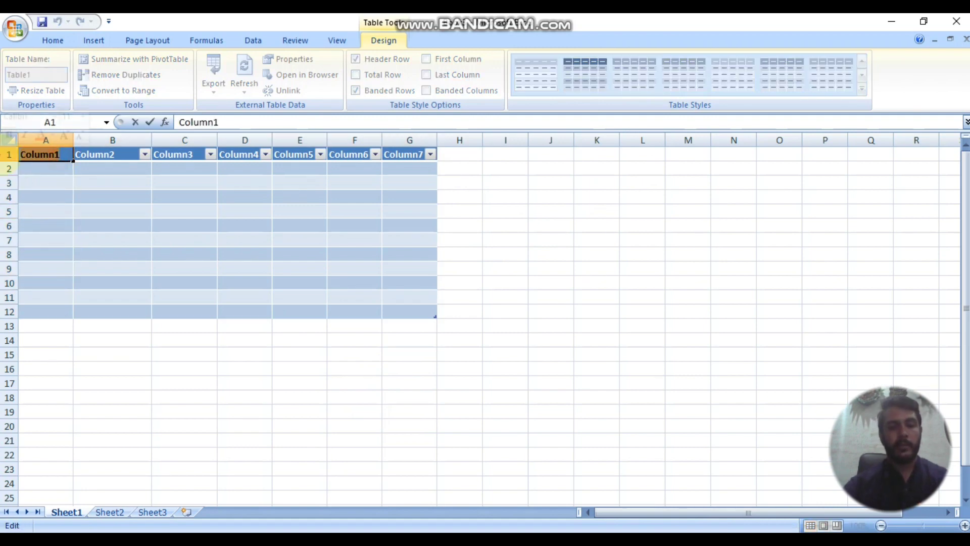
{"action": "type", "text": "Name"}
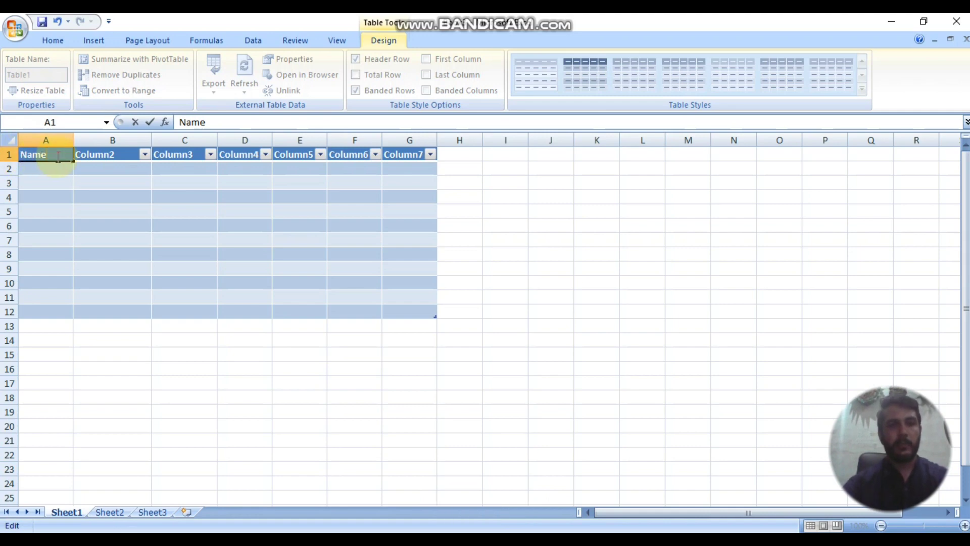
{"action": "left_click_drag", "start_coordinate": [61, 155], "coordinate": [1, 148]}
{"action": "type", "text": "Sno"}
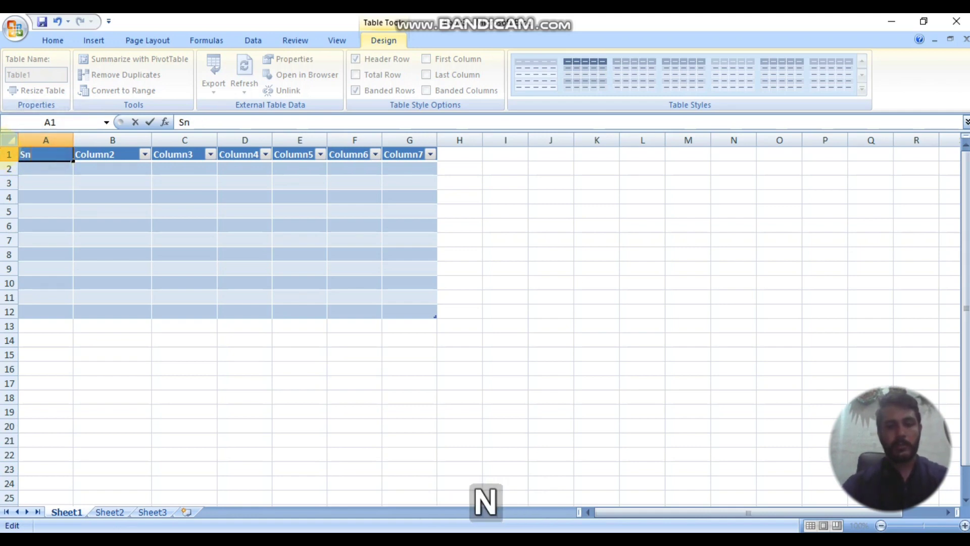
{"action": "left_click", "coordinate": [118, 160]}
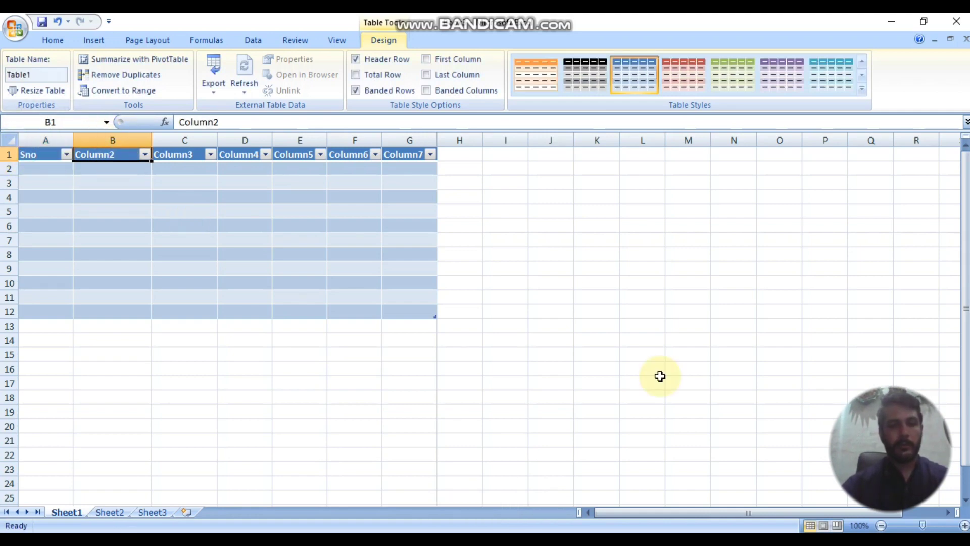
{"action": "left_click", "coordinate": [221, 122]}
{"action": "left_click_drag", "start_coordinate": [221, 121], "coordinate": [170, 122]}
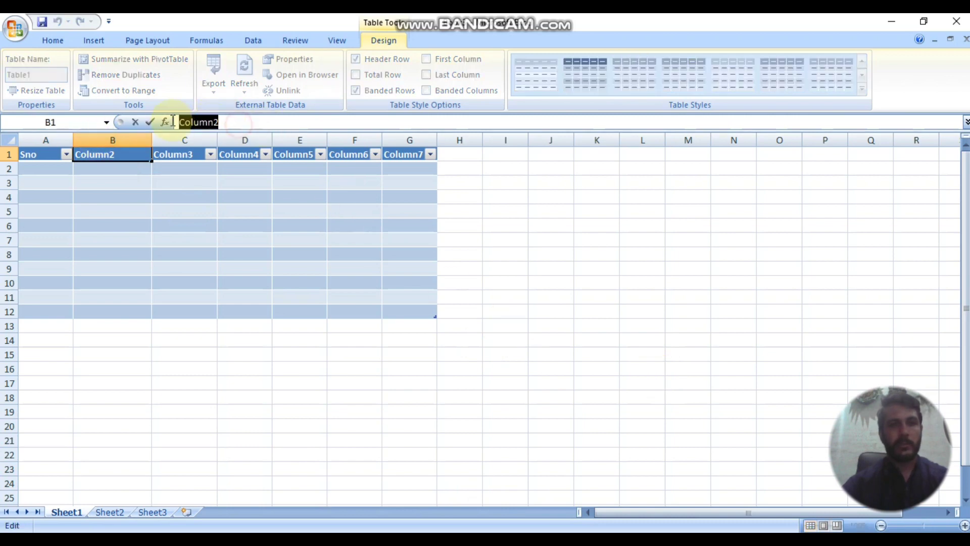
{"action": "type", "text": "Name"}
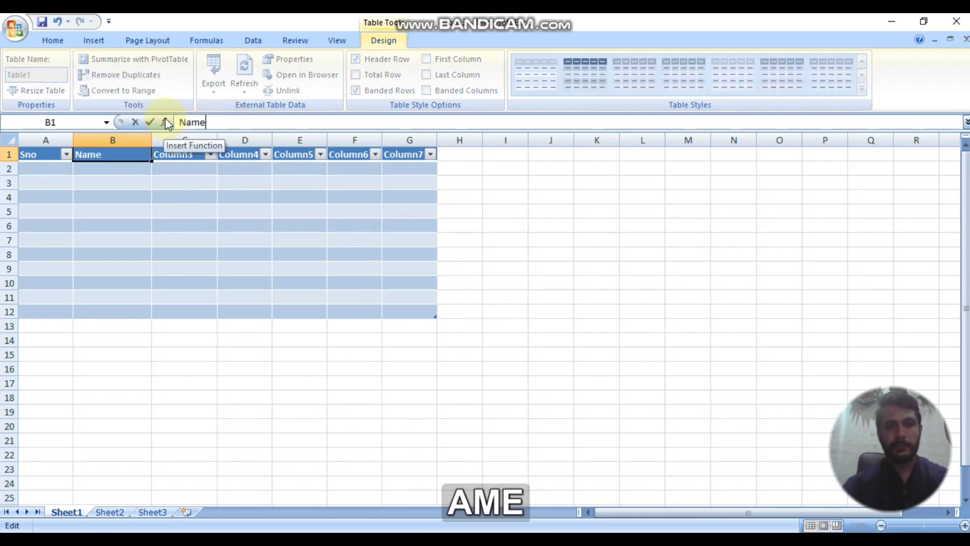
{"action": "key", "text": "Return"}
Fill cells A2 to A8 of the Sno column with the numbers 1 to 7
{"action": "left_click", "coordinate": [38, 168]}
{"action": "type", "text": "12"}
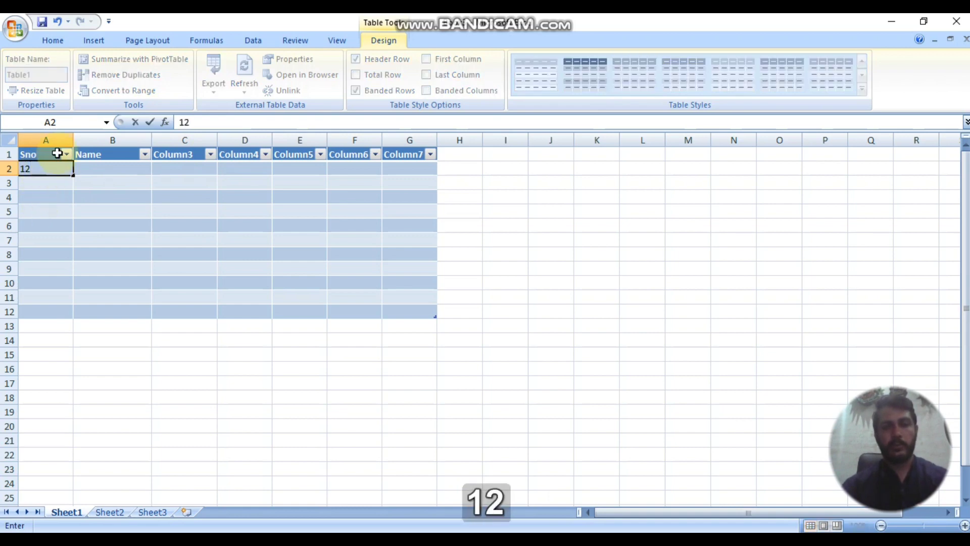
{"action": "key", "text": "BackSpace"}
{"action": "key", "text": "Return"}
{"action": "type", "text": "2"}
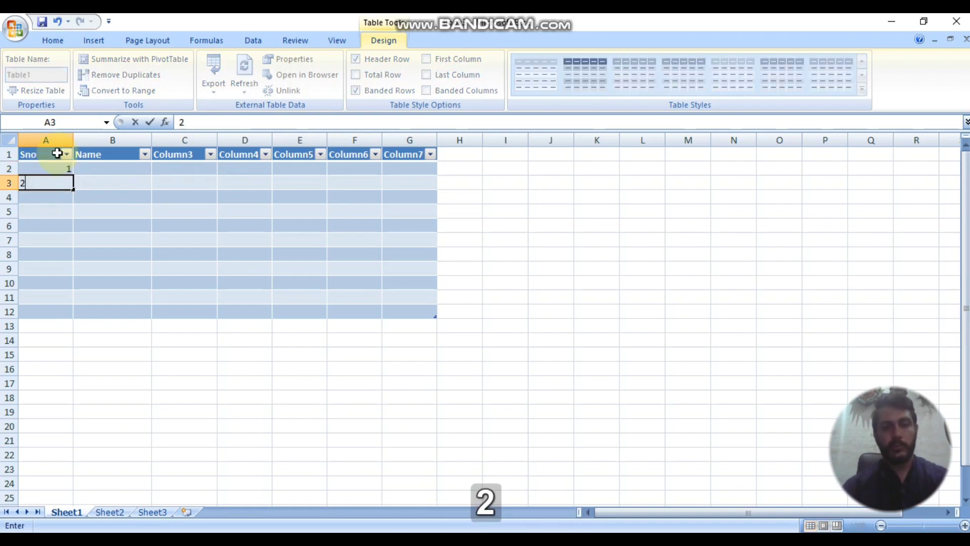
{"action": "key", "text": "Return"}
{"action": "type", "text": "3"}
{"action": "key", "text": "Return"}
{"action": "type", "text": "4 5"}
{"action": "key", "text": "Return"}
{"action": "type", "text": "6"}
{"action": "key", "text": "Return"}
{"action": "type", "text": "7"}
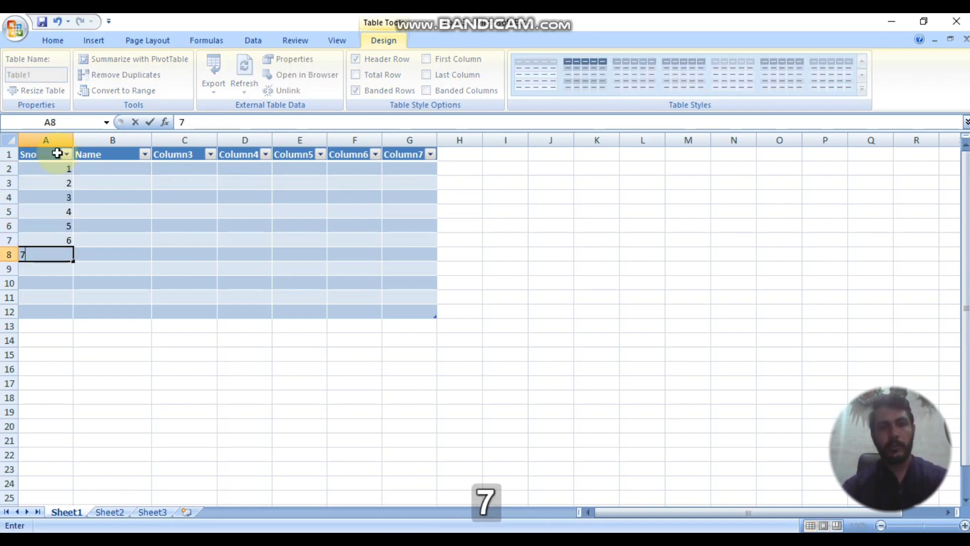
{"action": "key", "text": "Return"}
Try the First Column and Last Column style options on the table, switching each off again
{"action": "left_click", "coordinate": [251, 183]}
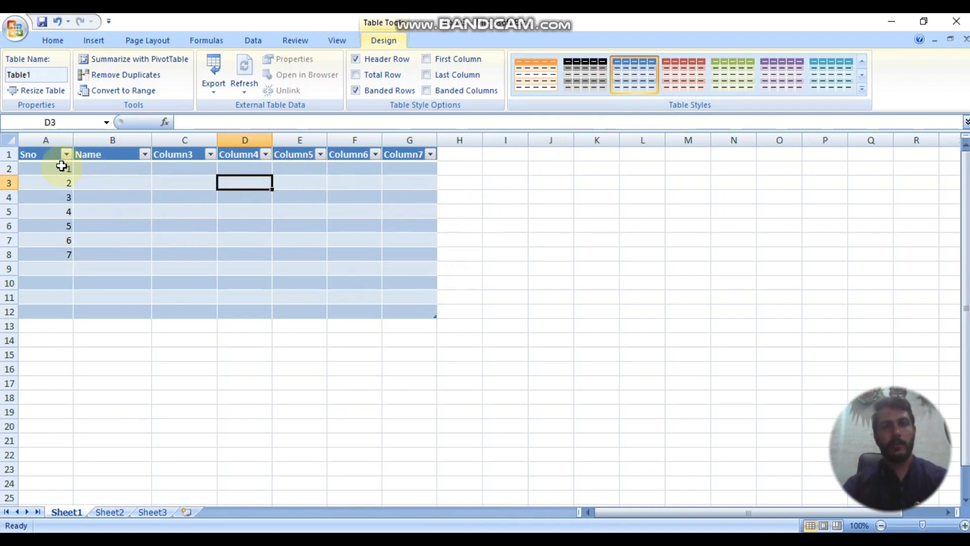
{"action": "left_click", "coordinate": [460, 60]}
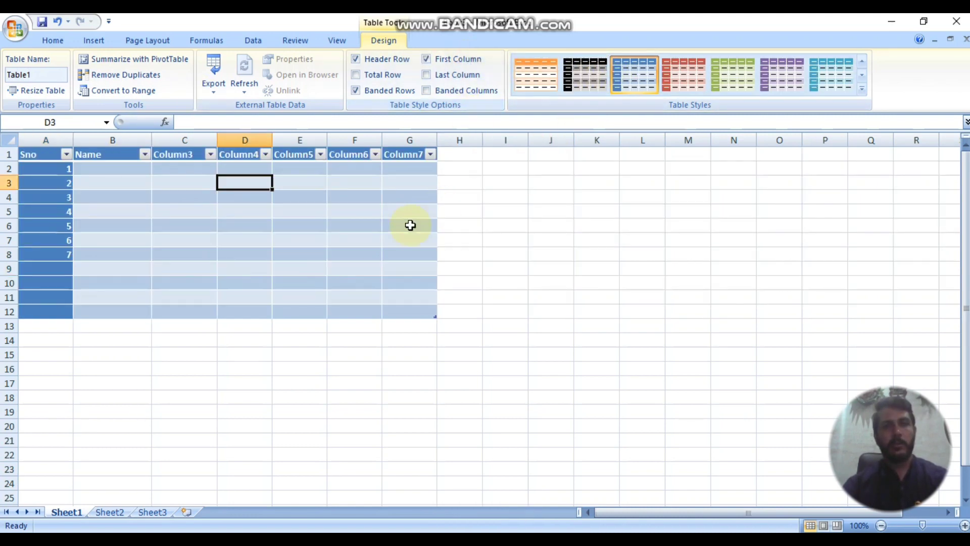
{"action": "left_click", "coordinate": [461, 60]}
{"action": "left_click", "coordinate": [458, 75]}
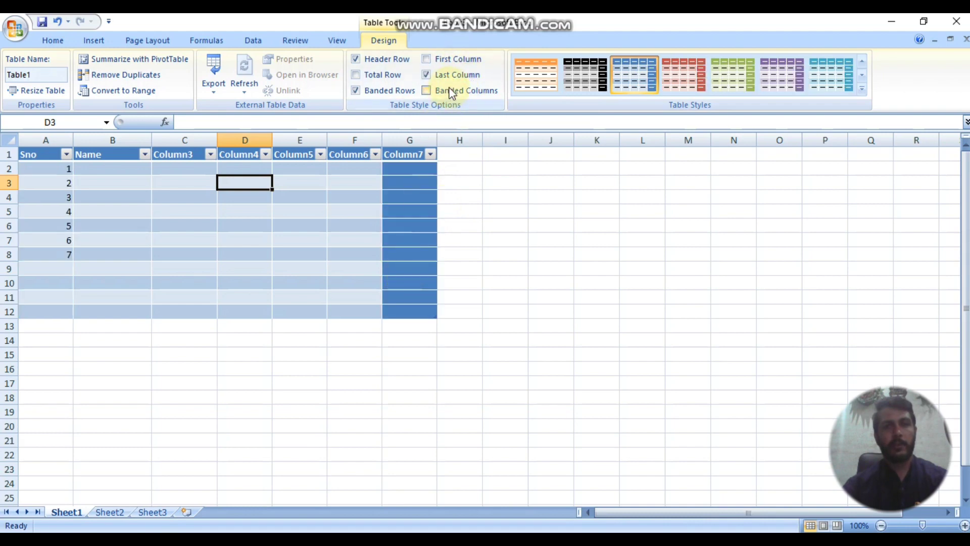
{"action": "left_click", "coordinate": [457, 74]}
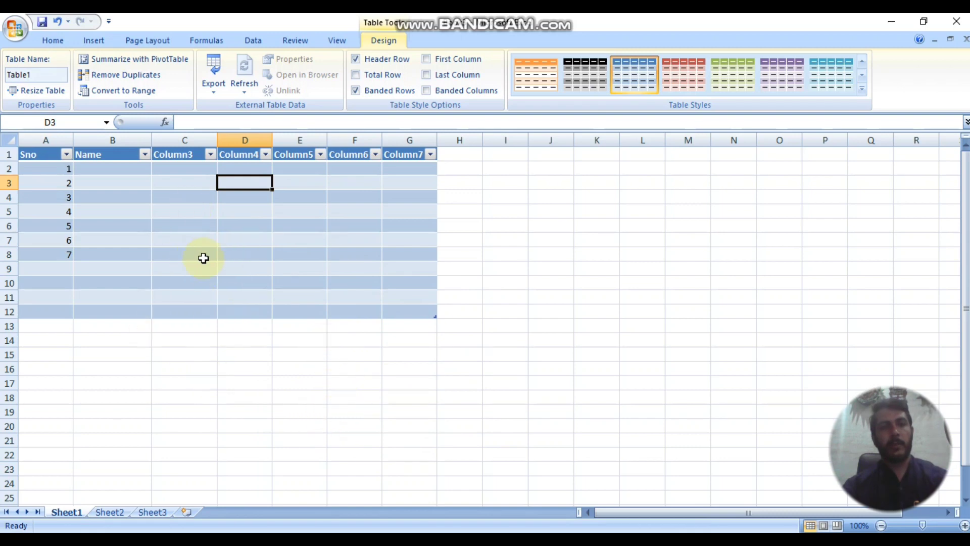
{"action": "key", "text": "ctrl+Home"}
{"action": "key", "text": "ctrl+a"}
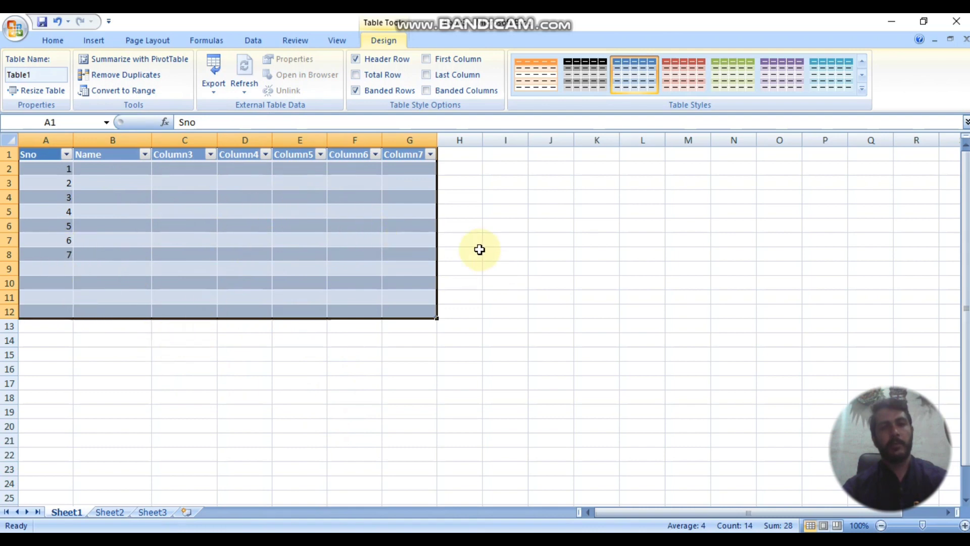
{"action": "left_click", "coordinate": [558, 237]}
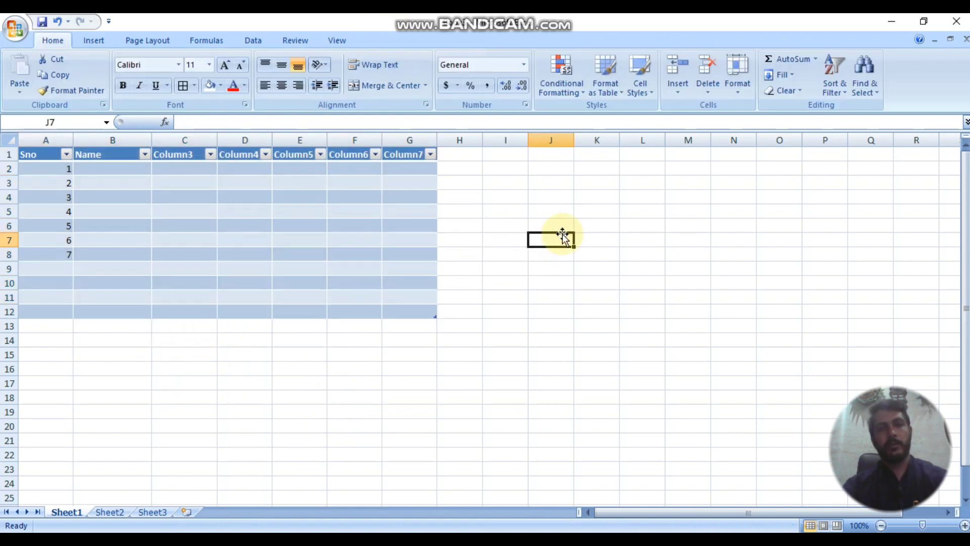
{"action": "left_click", "coordinate": [289, 204]}
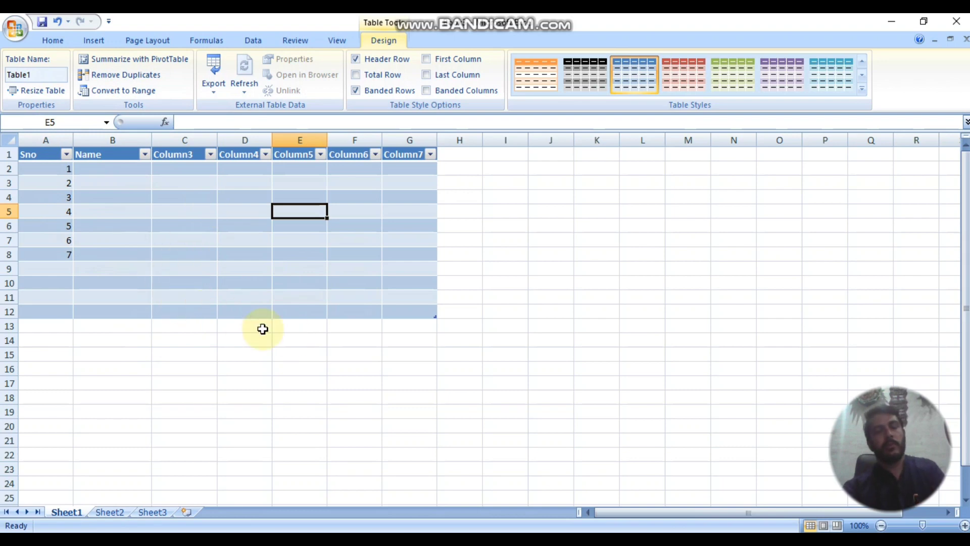
{"action": "left_click", "coordinate": [521, 227]}
{"action": "left_click", "coordinate": [301, 223]}
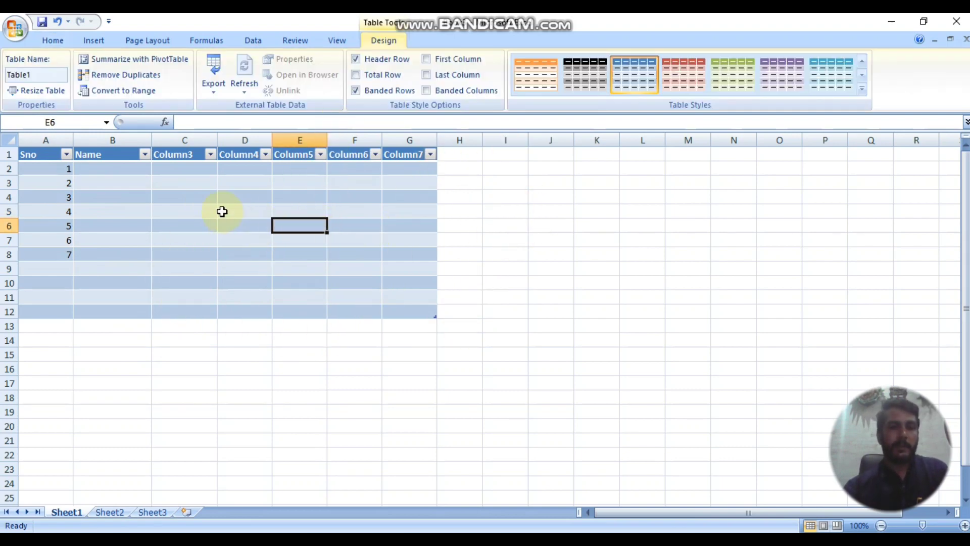
Insert the picture IMG_20220329_195317 from the Pictures folder into the sheet
{"action": "left_click", "coordinate": [94, 41]}
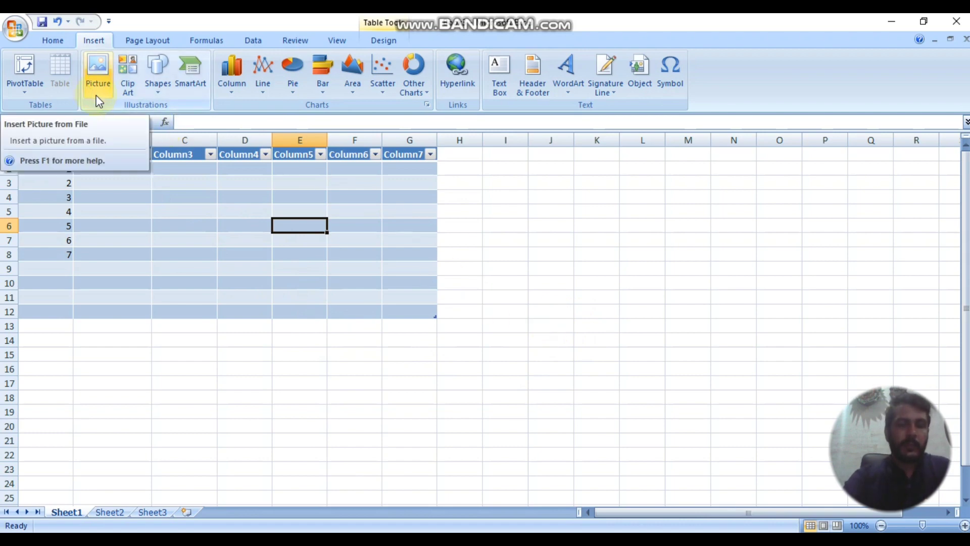
{"action": "left_click", "coordinate": [99, 75]}
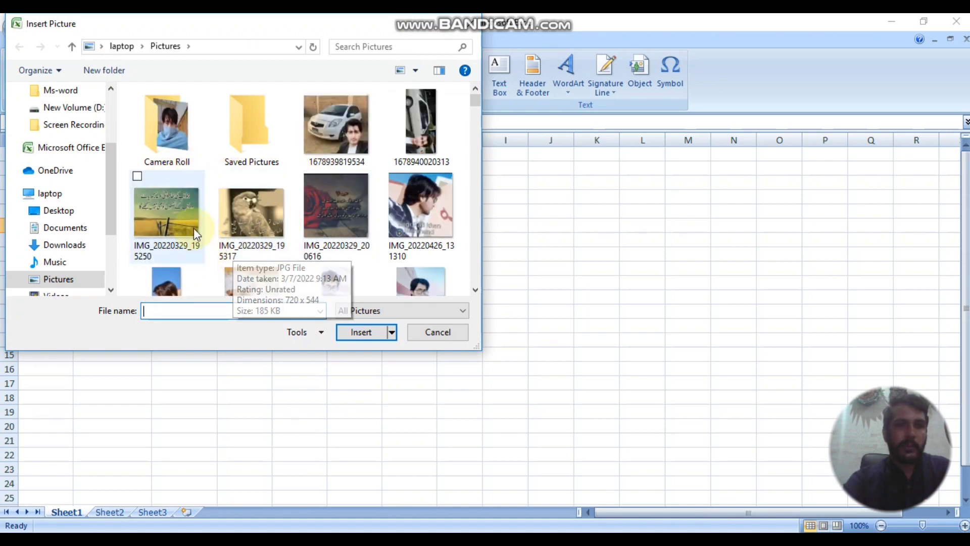
{"action": "left_click", "coordinate": [246, 213]}
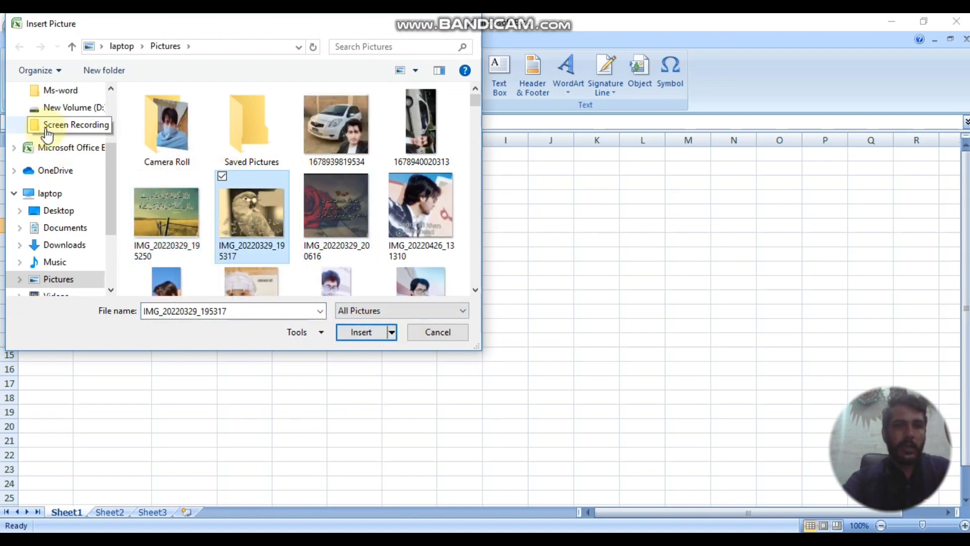
{"action": "scroll", "coordinate": [75, 143], "scroll_direction": "down", "scroll_amount": 1}
{"action": "scroll", "coordinate": [75, 145], "scroll_direction": "up", "scroll_amount": 1}
{"action": "scroll", "coordinate": [76, 142], "scroll_direction": "up", "scroll_amount": 2}
{"action": "scroll", "coordinate": [76, 146], "scroll_direction": "down", "scroll_amount": 2}
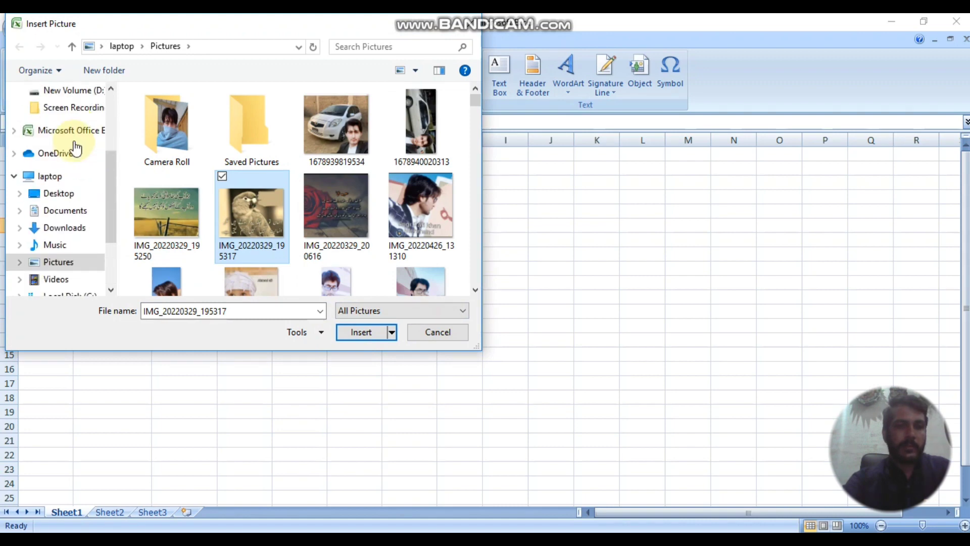
{"action": "scroll", "coordinate": [76, 147], "scroll_direction": "up", "scroll_amount": 2}
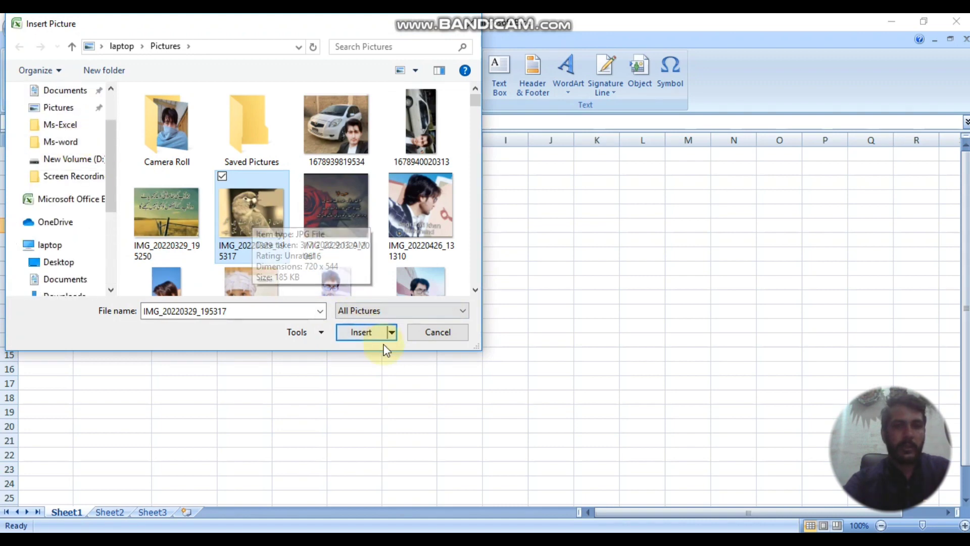
{"action": "left_click", "coordinate": [364, 332]}
Try an oval black-framed style on the parrot picture, and apply the rounded-corner style with a reflection instead
{"action": "scroll", "coordinate": [588, 299], "scroll_direction": "down", "scroll_amount": 3}
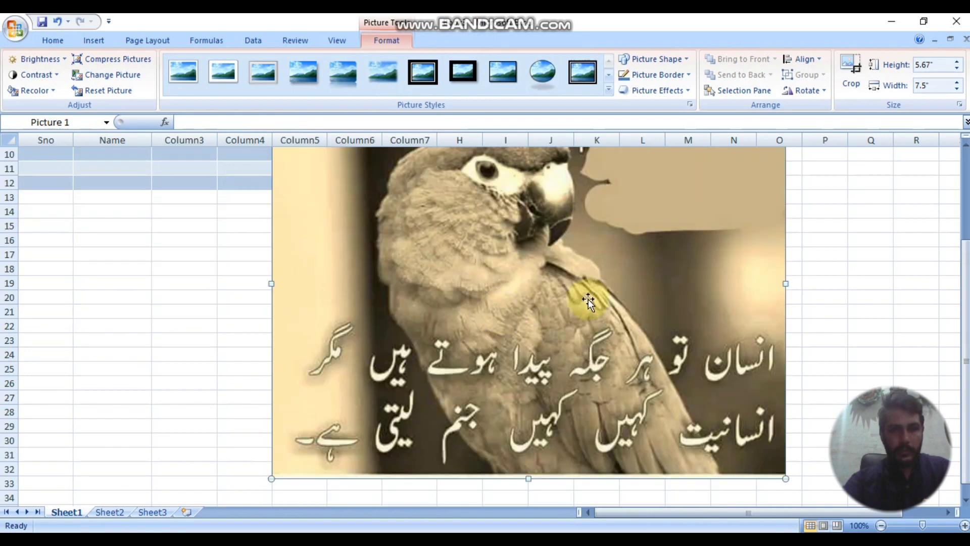
{"action": "scroll", "coordinate": [588, 301], "scroll_direction": "up", "scroll_amount": 3}
{"action": "left_click", "coordinate": [536, 77]}
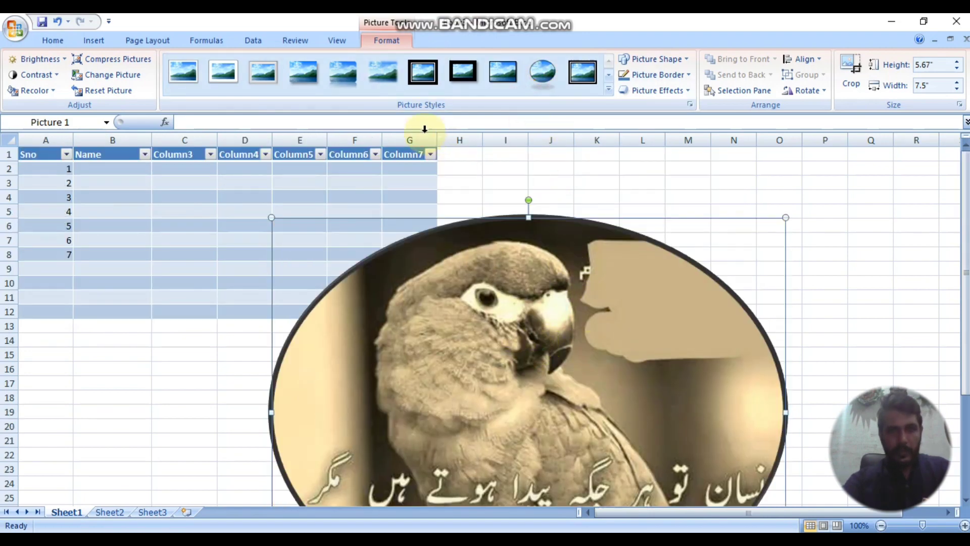
{"action": "left_click", "coordinate": [395, 77]}
Shrink the parrot picture proportionally to about 3.64" high and 4.81" wide
{"action": "scroll", "coordinate": [663, 324], "scroll_direction": "down", "scroll_amount": 1}
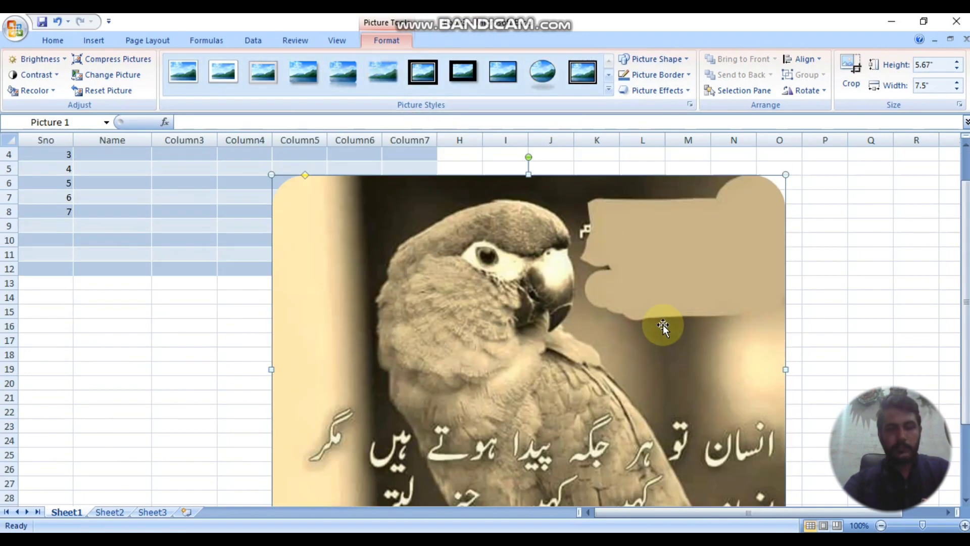
{"action": "left_click_drag", "start_coordinate": [785, 175], "coordinate": [544, 235]}
{"action": "scroll", "coordinate": [581, 314], "scroll_direction": "down", "scroll_amount": 2}
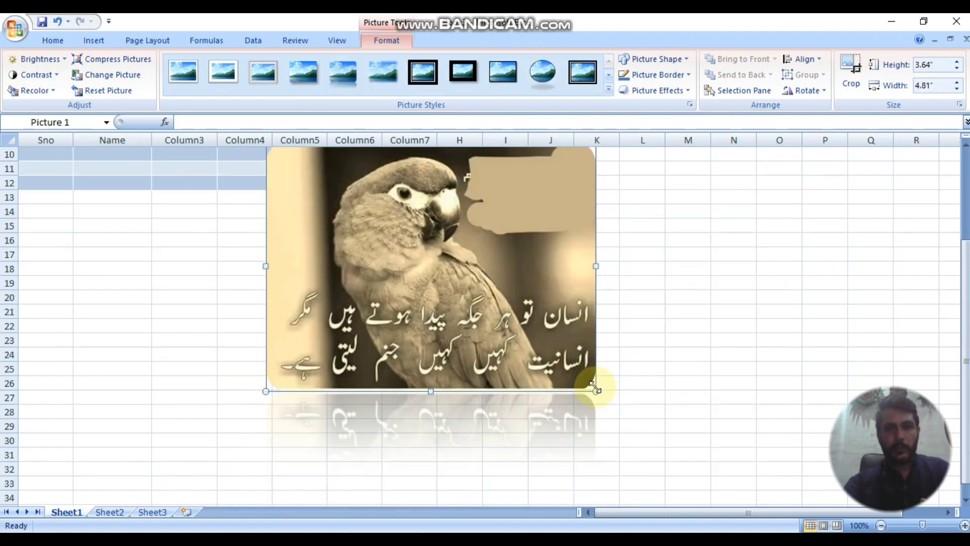
Shrink the parrot picture to about 3.03" high and 4.01" wide, and reposition it on the empty cells beside the table
{"action": "left_click_drag", "start_coordinate": [595, 387], "coordinate": [541, 354]}
{"action": "scroll", "coordinate": [505, 324], "scroll_direction": "up", "scroll_amount": 2}
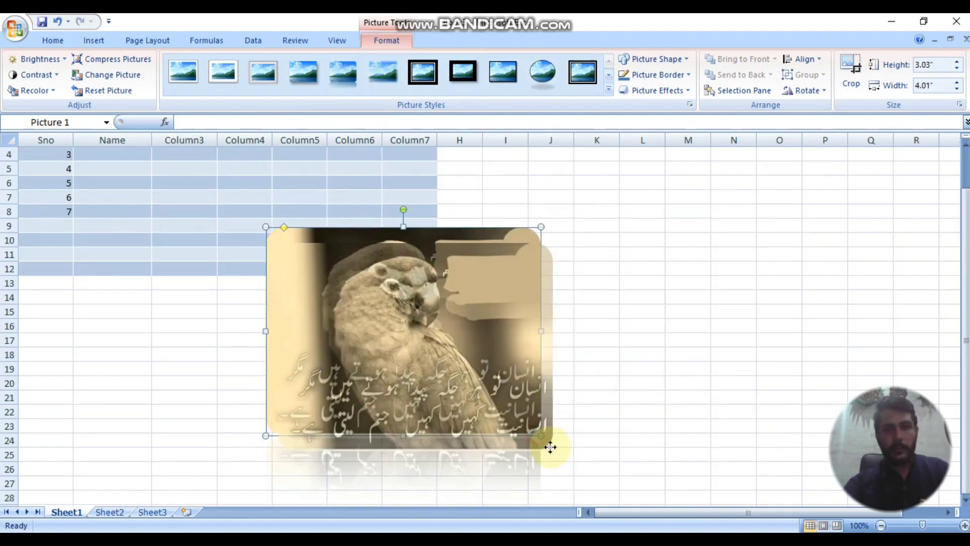
{"action": "left_click_drag", "start_coordinate": [370, 294], "coordinate": [584, 309]}
{"action": "left_click_drag", "start_coordinate": [523, 327], "coordinate": [418, 346]}
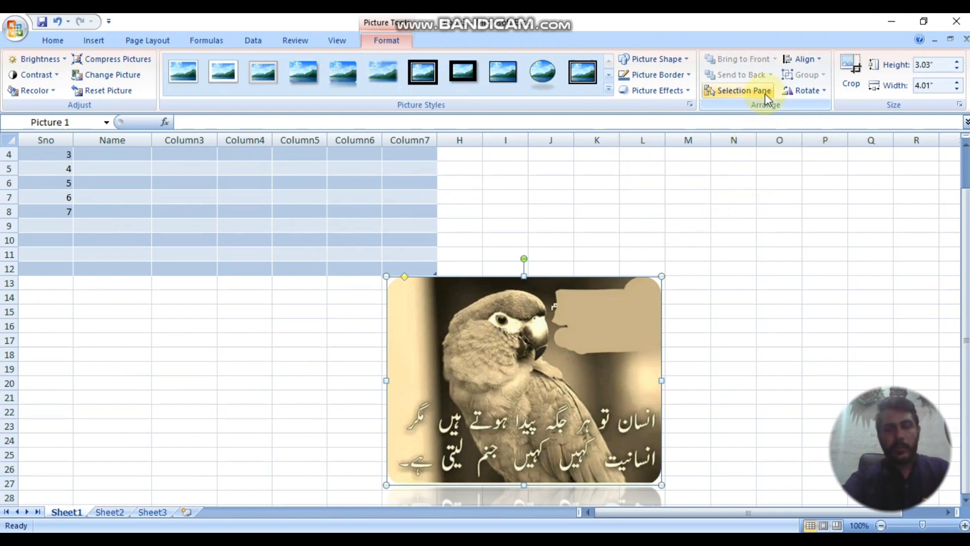
{"action": "left_click_drag", "start_coordinate": [602, 328], "coordinate": [403, 302]}
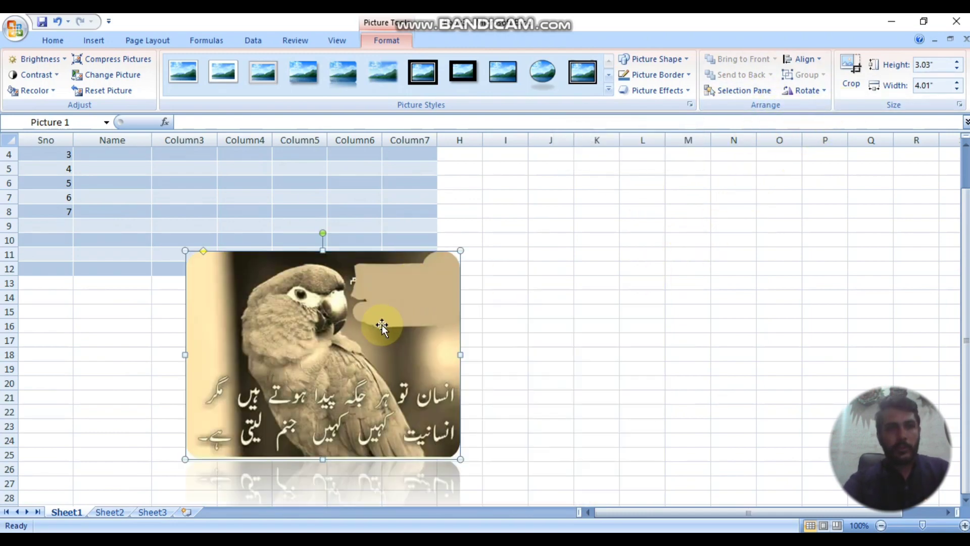
{"action": "key", "text": "ctrl+z"}
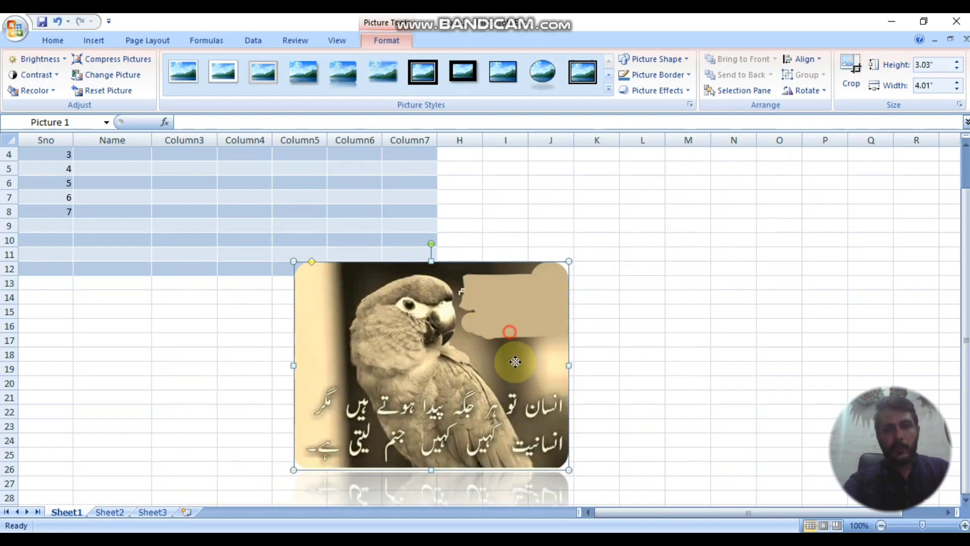
{"action": "left_click_drag", "start_coordinate": [509, 332], "coordinate": [665, 273]}
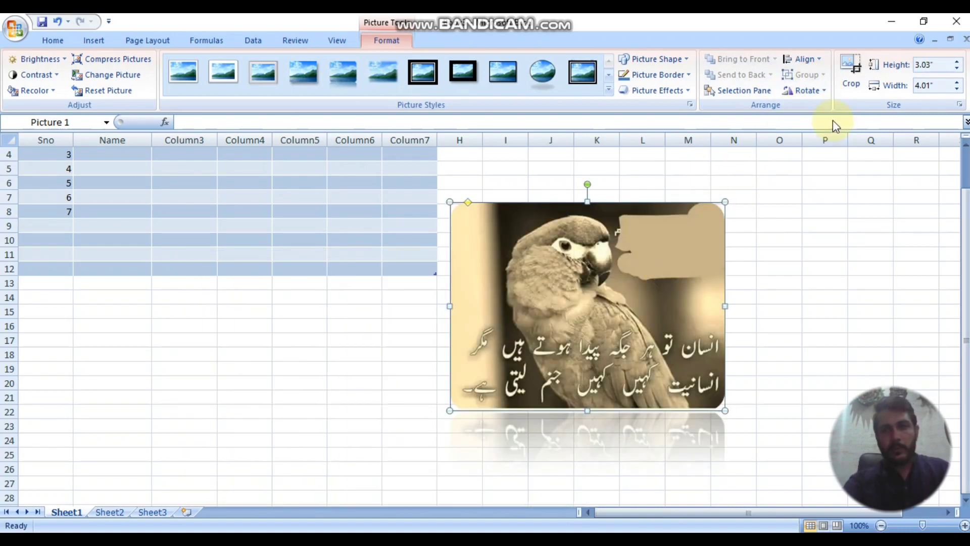
Check the Selection Pane's list of shapes, and apply the soft-edged picture style to the parrot picture
{"action": "left_click", "coordinate": [765, 91]}
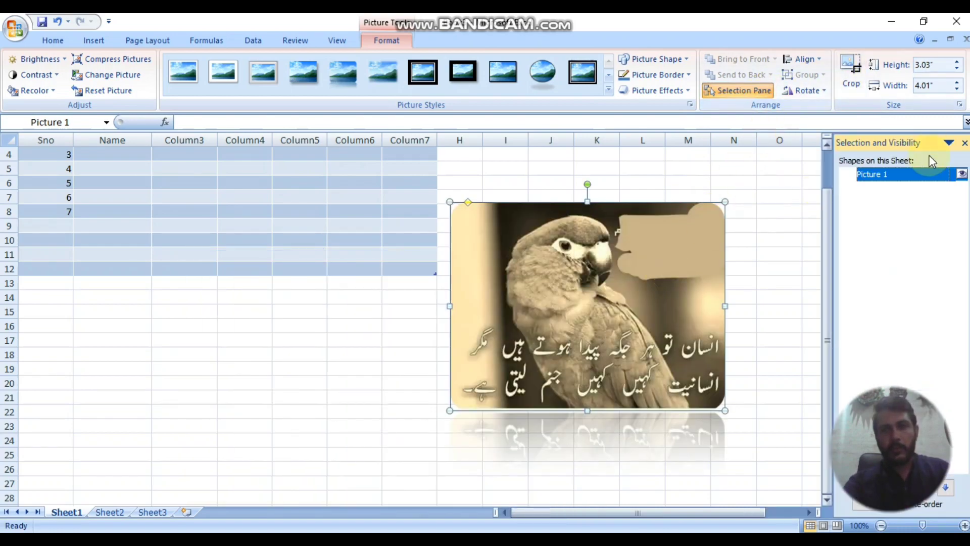
{"action": "left_click", "coordinate": [965, 143]}
{"action": "left_click_drag", "start_coordinate": [628, 265], "coordinate": [601, 268]}
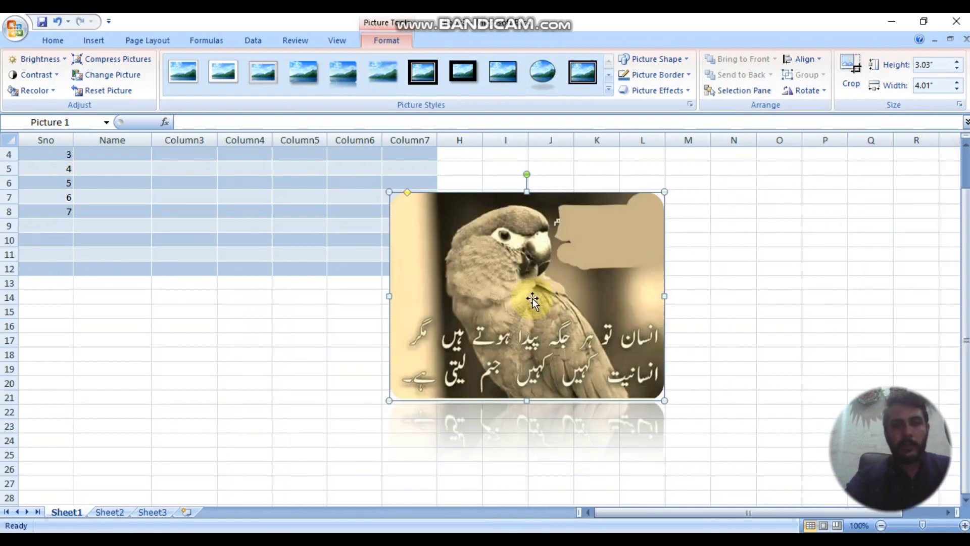
{"action": "left_click", "coordinate": [372, 71]}
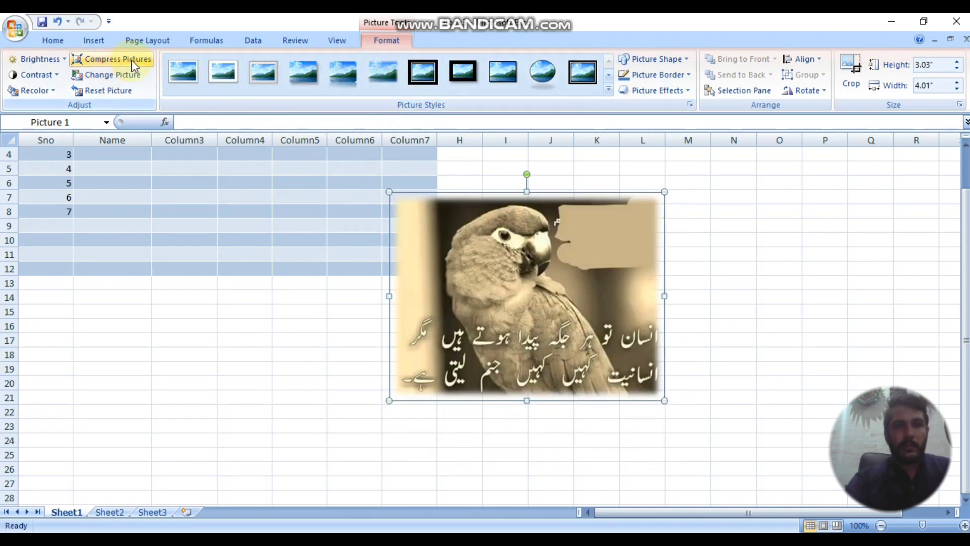
Look at the Compress Pictures settings and the available picture effects without applying any to the parrot picture
{"action": "left_click", "coordinate": [131, 59]}
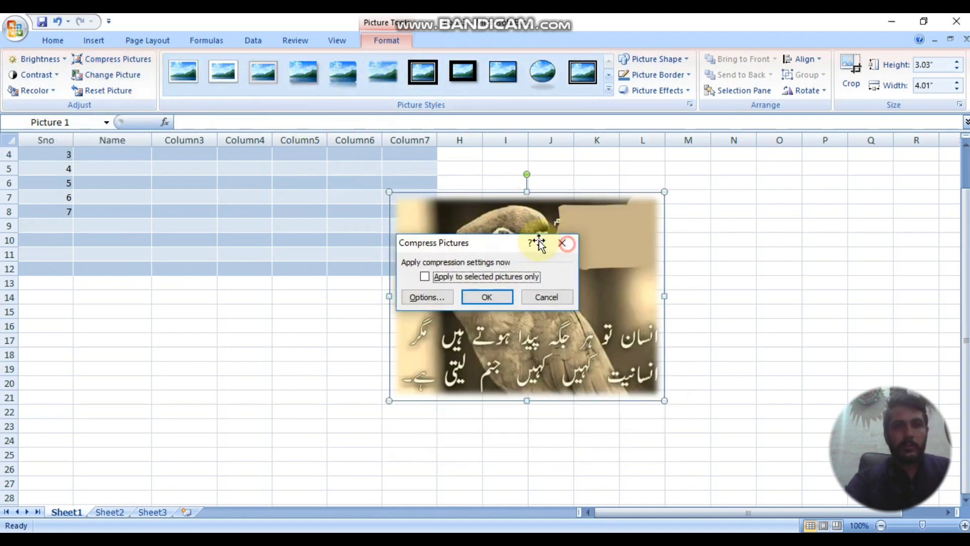
{"action": "left_click", "coordinate": [566, 243]}
{"action": "left_click", "coordinate": [655, 90]}
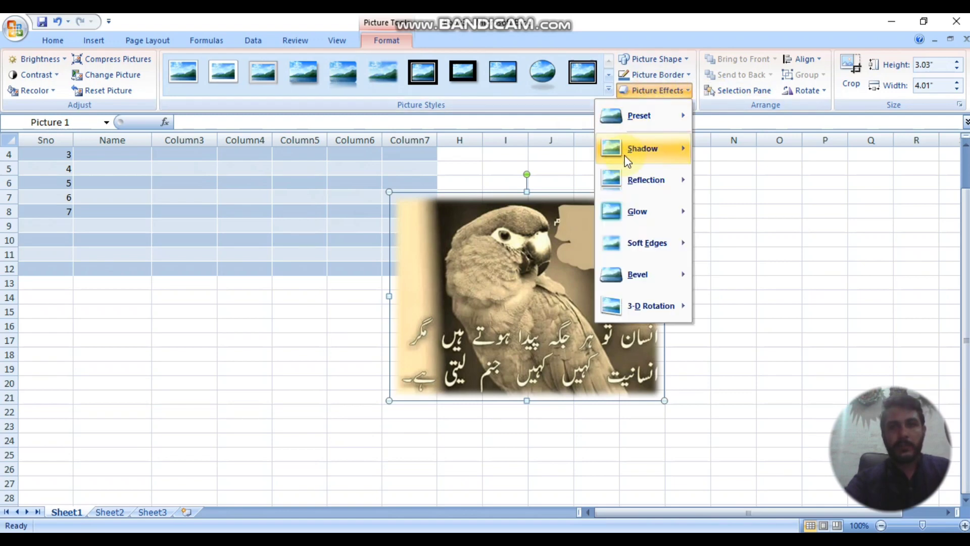
{"action": "mouse_move", "coordinate": [642, 148]}
{"action": "left_click", "coordinate": [523, 258]}
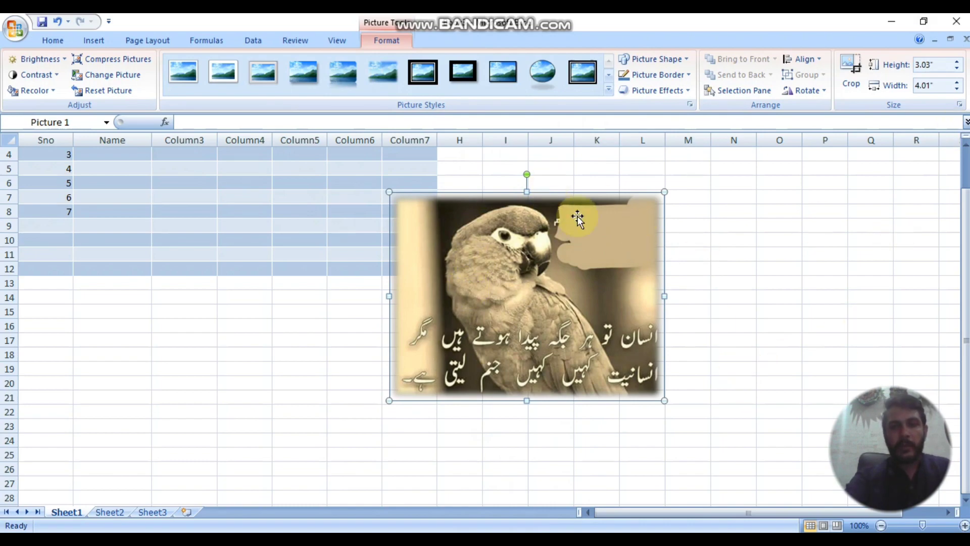
Shrink the parrot picture to about 1.43" high and 1.89" wide, and place it over columns K to M beside the table
{"action": "left_click_drag", "start_coordinate": [532, 260], "coordinate": [284, 249]}
{"action": "left_click_drag", "start_coordinate": [418, 391], "coordinate": [235, 279]}
{"action": "left_click_drag", "start_coordinate": [237, 230], "coordinate": [675, 225]}
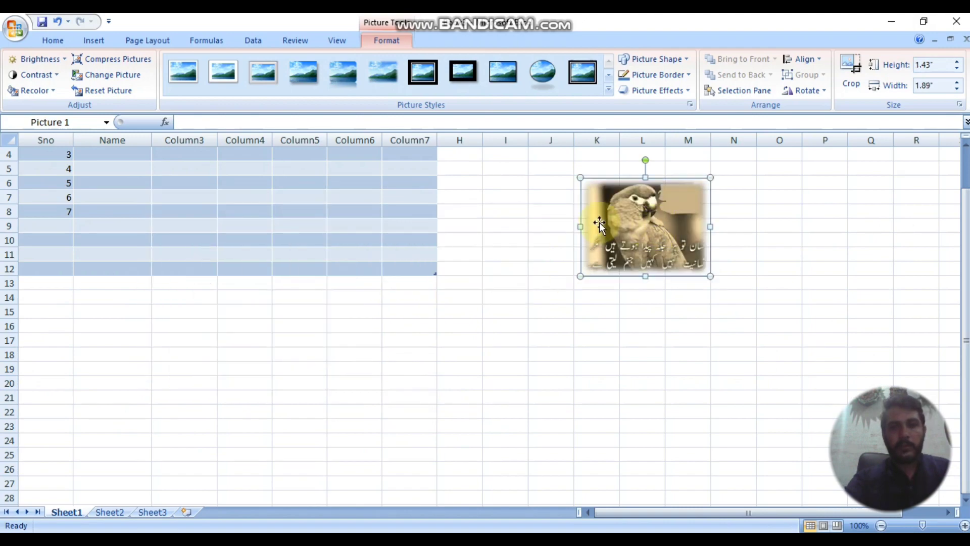
Insert the picture IMG_20220329_200616 from the Pictures folder into the sheet
{"action": "left_click", "coordinate": [94, 40]}
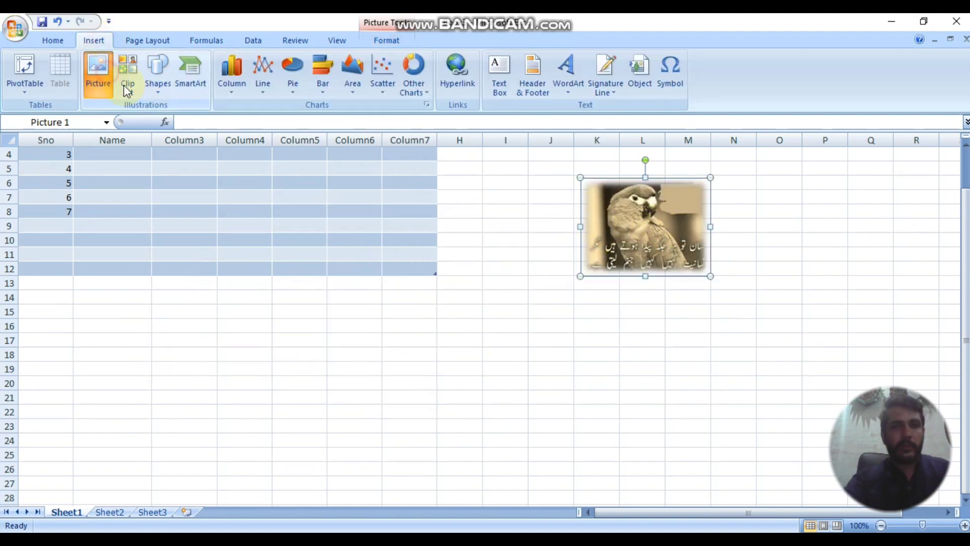
{"action": "left_click", "coordinate": [101, 75]}
{"action": "left_click", "coordinate": [336, 212]}
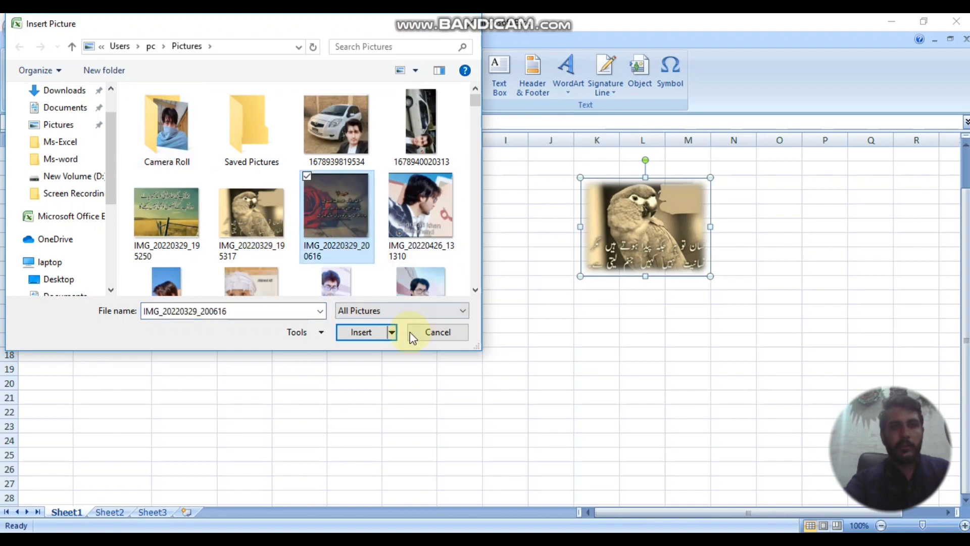
{"action": "left_click", "coordinate": [370, 332]}
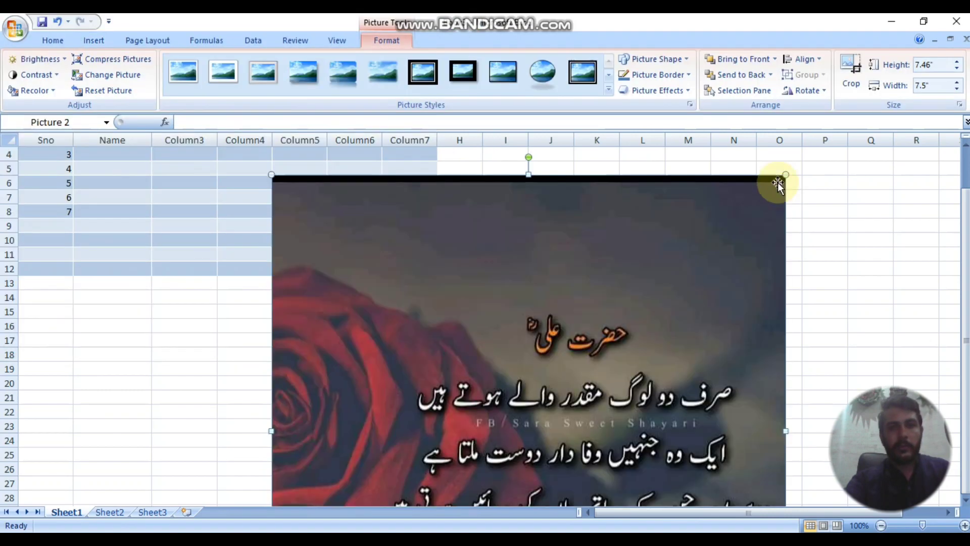
Shrink the rose picture to about 2.54" high and 2.56" wide, and move it off the table onto the empty columns
{"action": "left_click_drag", "start_coordinate": [784, 177], "coordinate": [577, 348]}
{"action": "left_click_drag", "start_coordinate": [554, 357], "coordinate": [478, 209]}
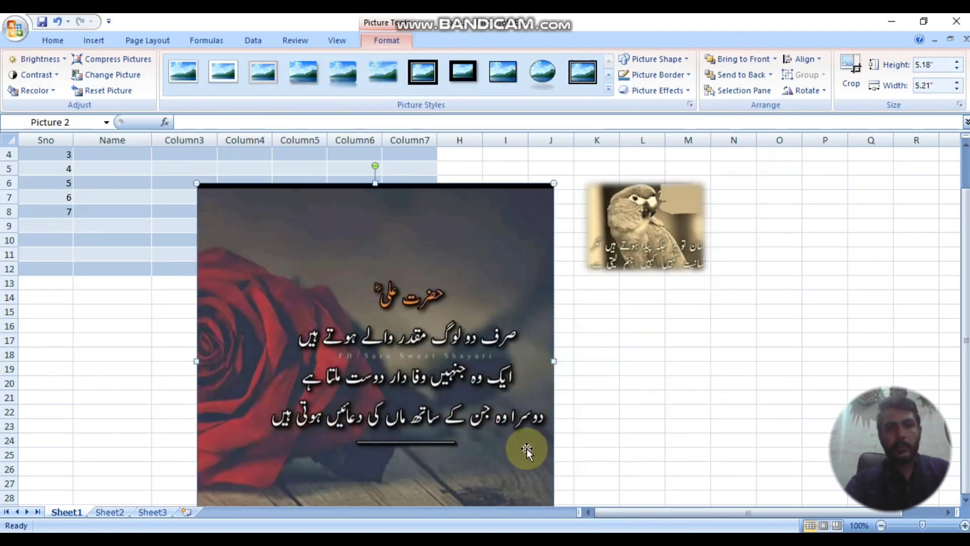
{"action": "left_click_drag", "start_coordinate": [507, 406], "coordinate": [457, 326]}
{"action": "left_click_drag", "start_coordinate": [502, 458], "coordinate": [321, 278]}
{"action": "left_click_drag", "start_coordinate": [256, 222], "coordinate": [553, 356]}
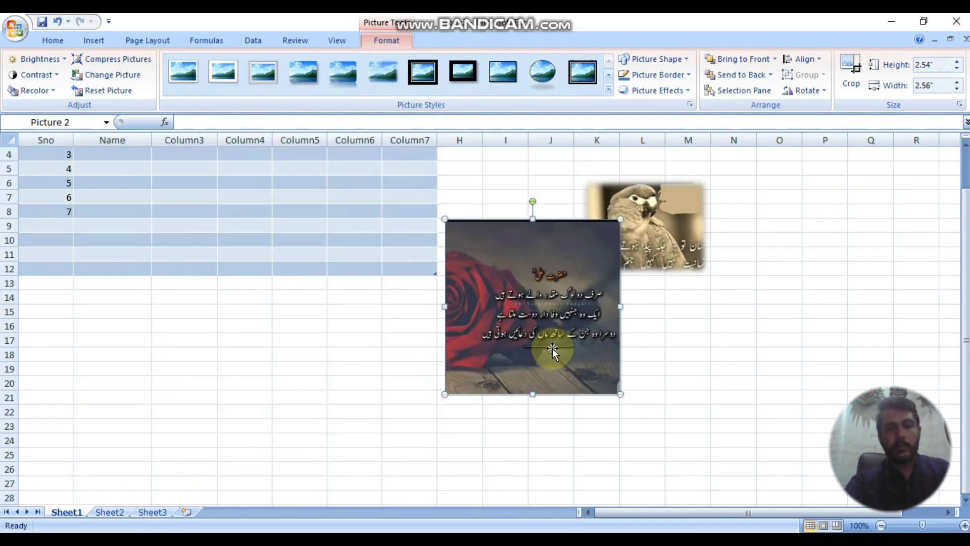
Reduce the rose picture to about 1.3" by 1.3", place it directly beside the parrot picture, and deselect it
{"action": "left_click_drag", "start_coordinate": [621, 394], "coordinate": [581, 355]}
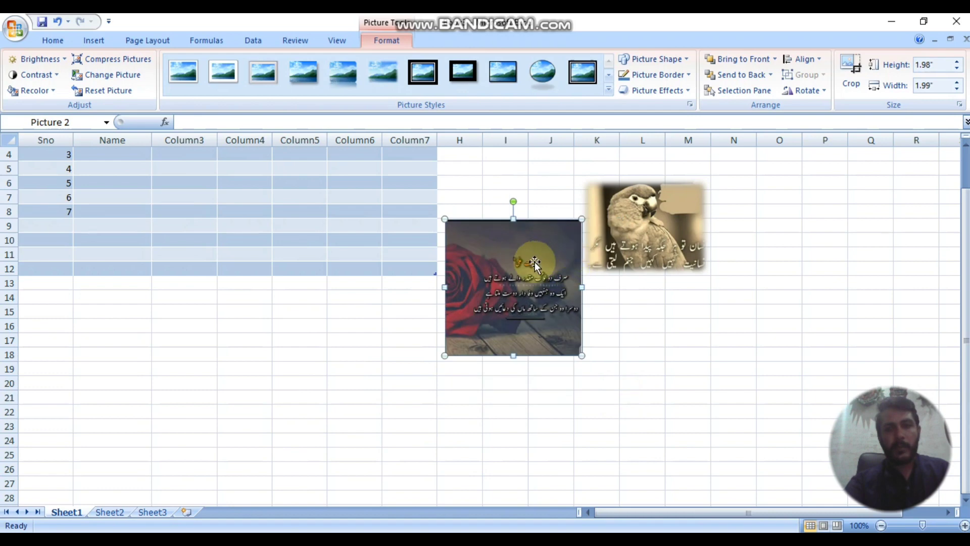
{"action": "left_click_drag", "start_coordinate": [534, 263], "coordinate": [543, 209]}
{"action": "left_click_drag", "start_coordinate": [585, 299], "coordinate": [550, 281]}
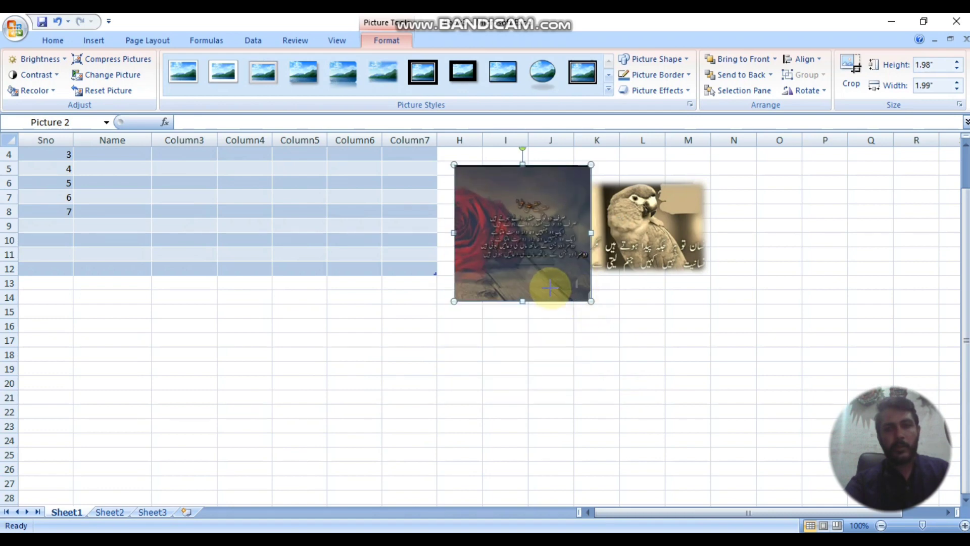
{"action": "left_click_drag", "start_coordinate": [578, 165], "coordinate": [544, 198]}
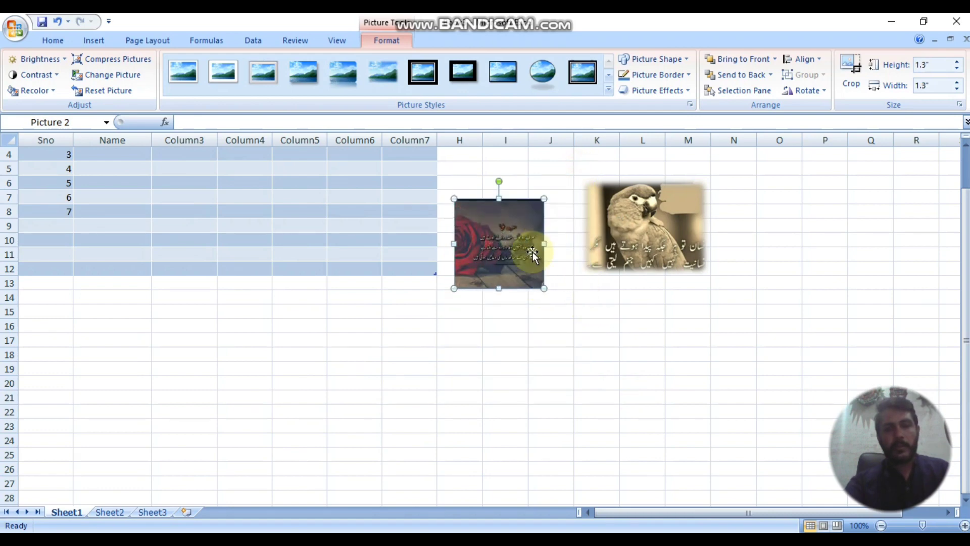
{"action": "left_click_drag", "start_coordinate": [506, 255], "coordinate": [549, 244]}
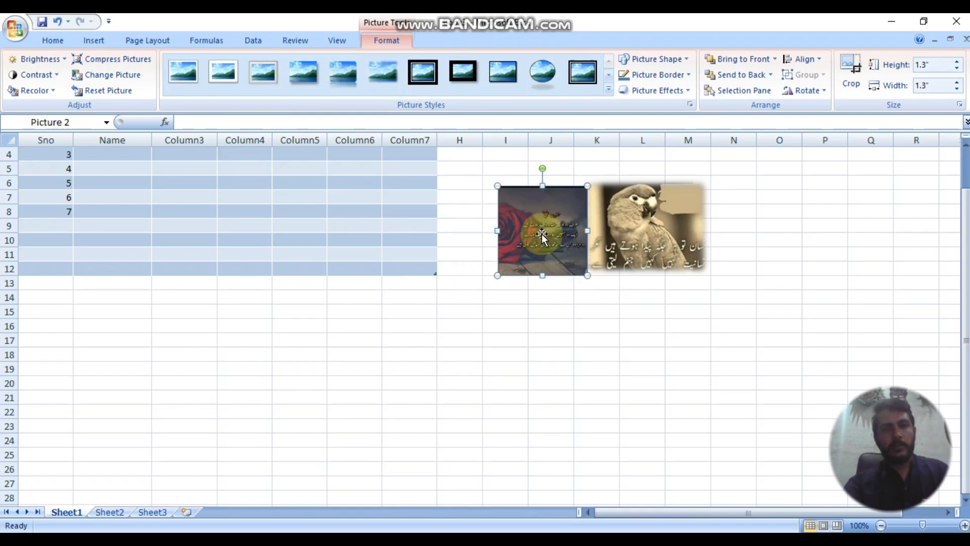
{"action": "left_click", "coordinate": [502, 310]}
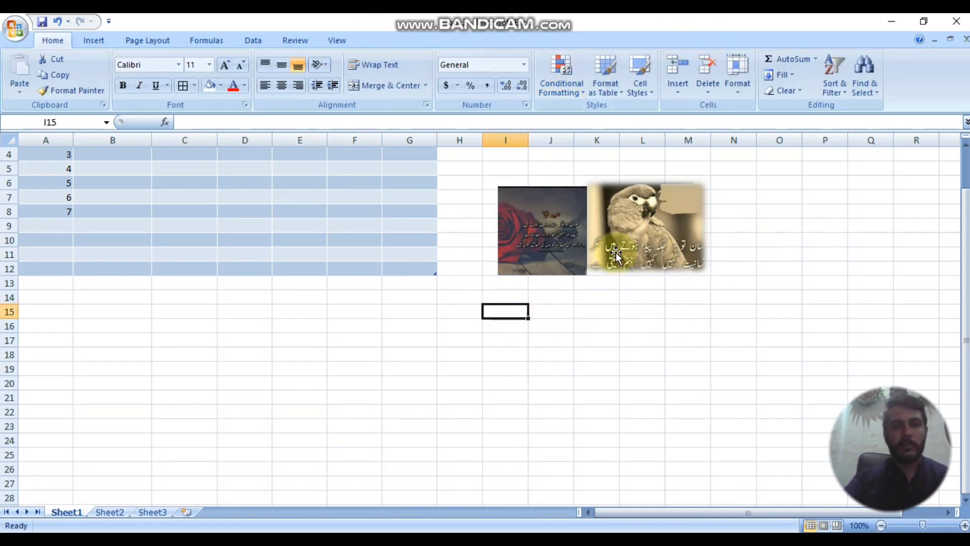
Search the Clip Art collection for "book"
{"action": "left_click", "coordinate": [96, 40]}
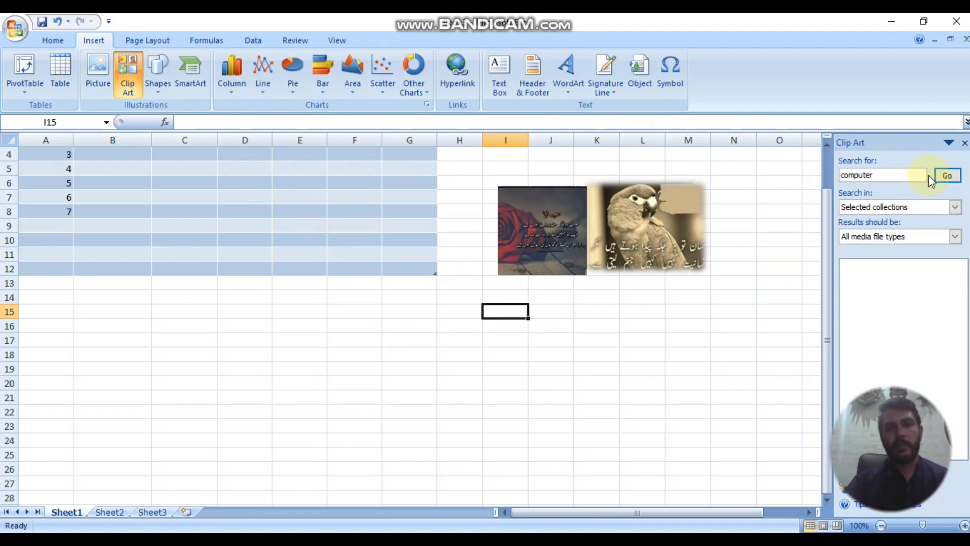
{"action": "left_click_drag", "start_coordinate": [895, 176], "coordinate": [815, 178]}
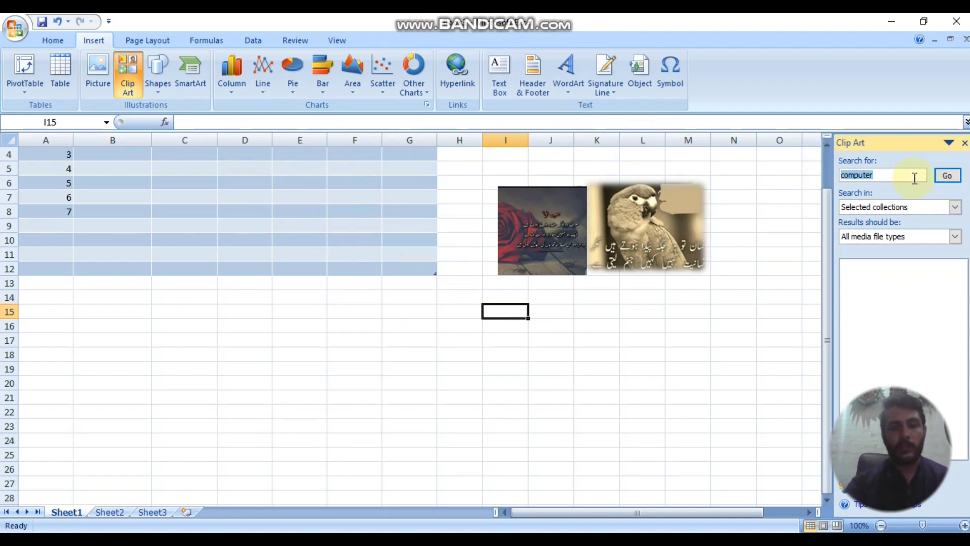
{"action": "type", "text": "book"}
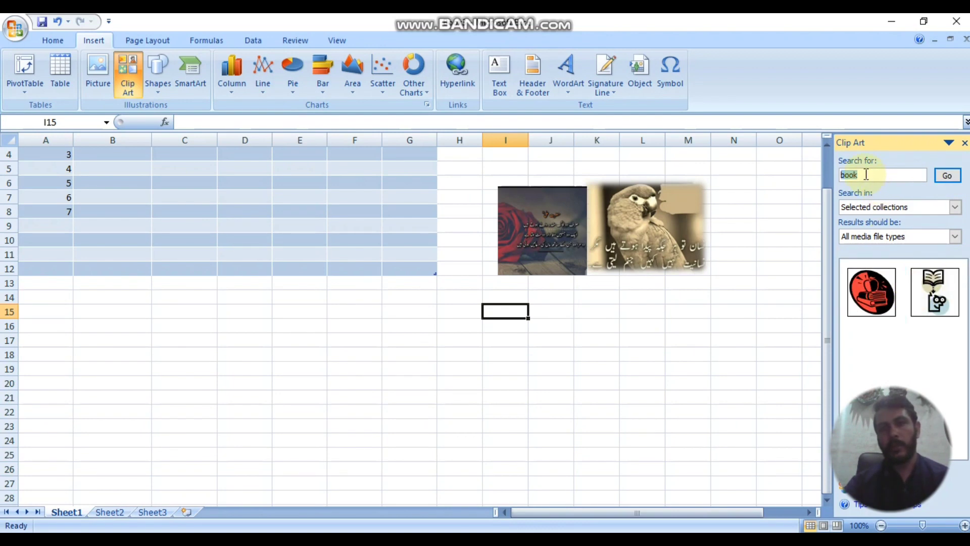
Search Clip Art for "computer", insert the image of a woman at a computer, and place it below the parrot picture
{"action": "type", "text": "computer"}
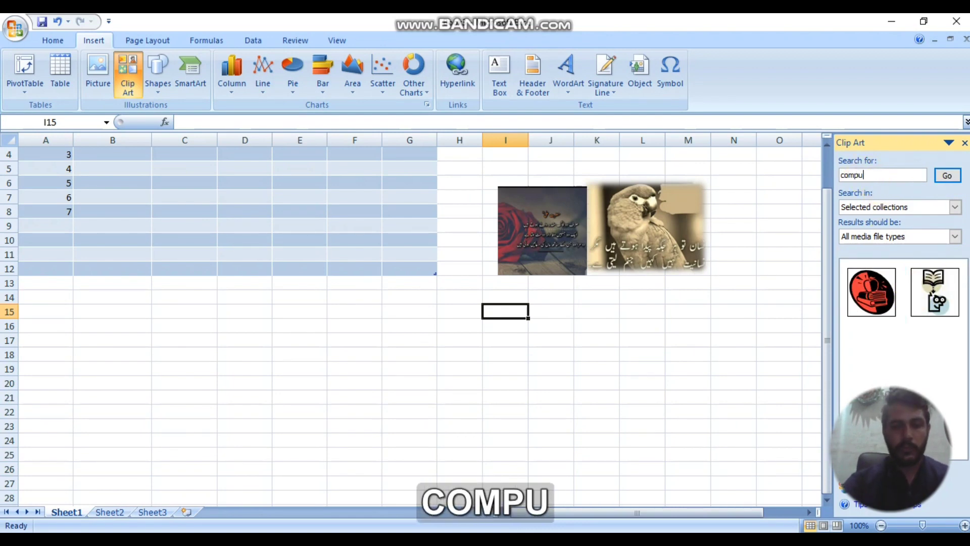
{"action": "left_click", "coordinate": [953, 179]}
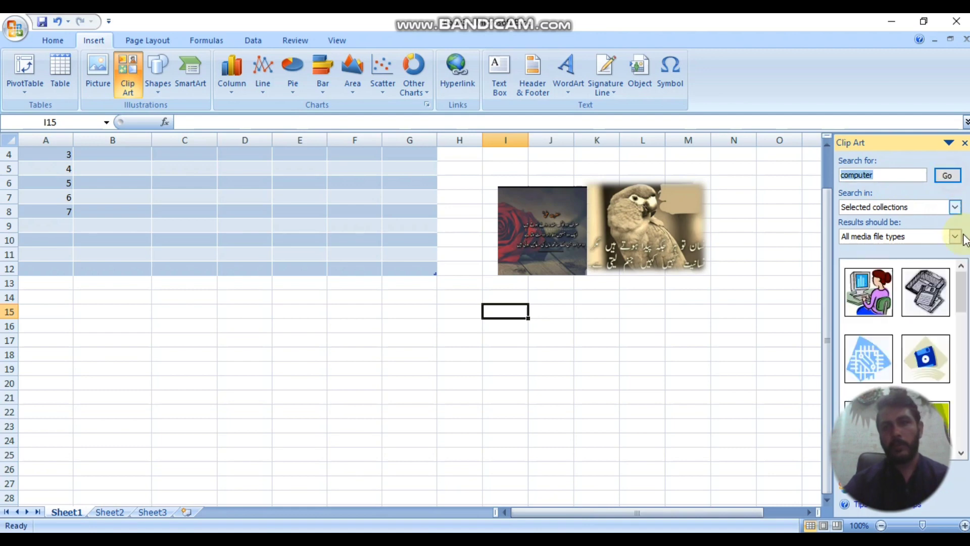
{"action": "left_click", "coordinate": [880, 303]}
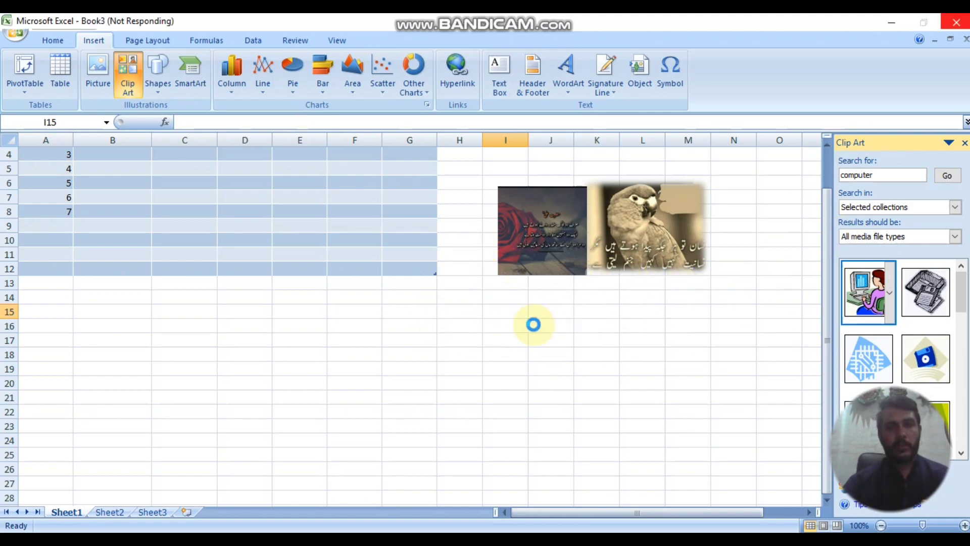
{"action": "left_click_drag", "start_coordinate": [546, 358], "coordinate": [700, 371]}
{"action": "left_click", "coordinate": [330, 410]}
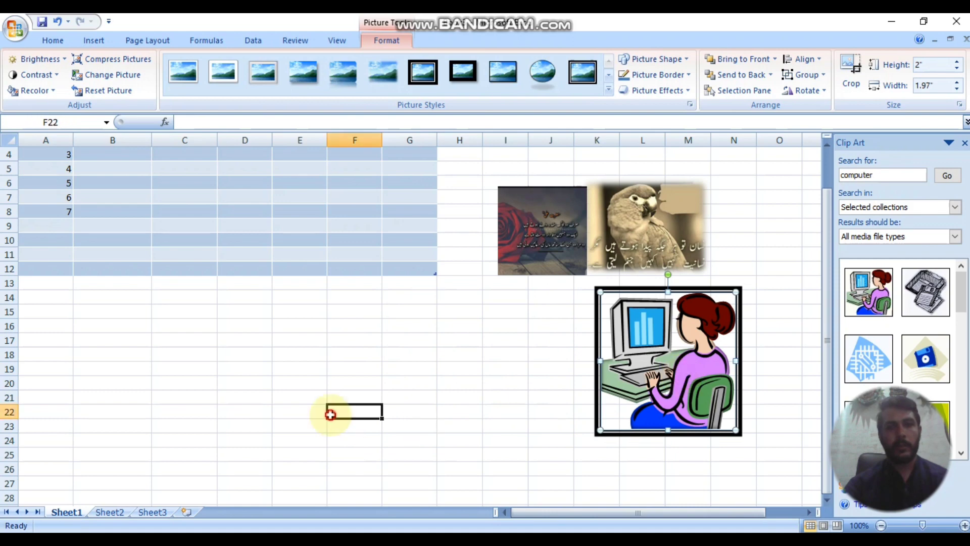
Draw a Flowchart: Punched Tape shape about 1.09" high and 4.41" wide below the table and leave it selected
{"action": "left_click", "coordinate": [94, 40]}
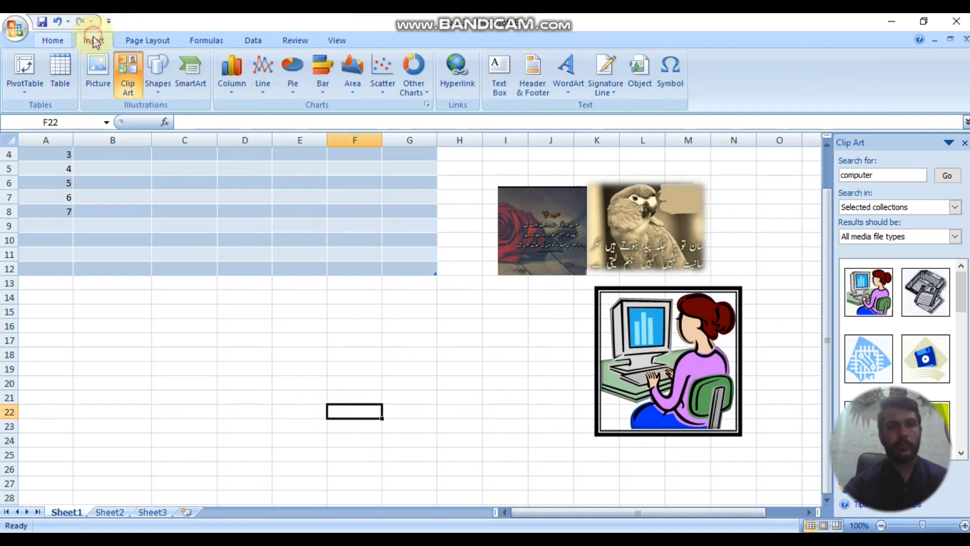
{"action": "left_click", "coordinate": [159, 85]}
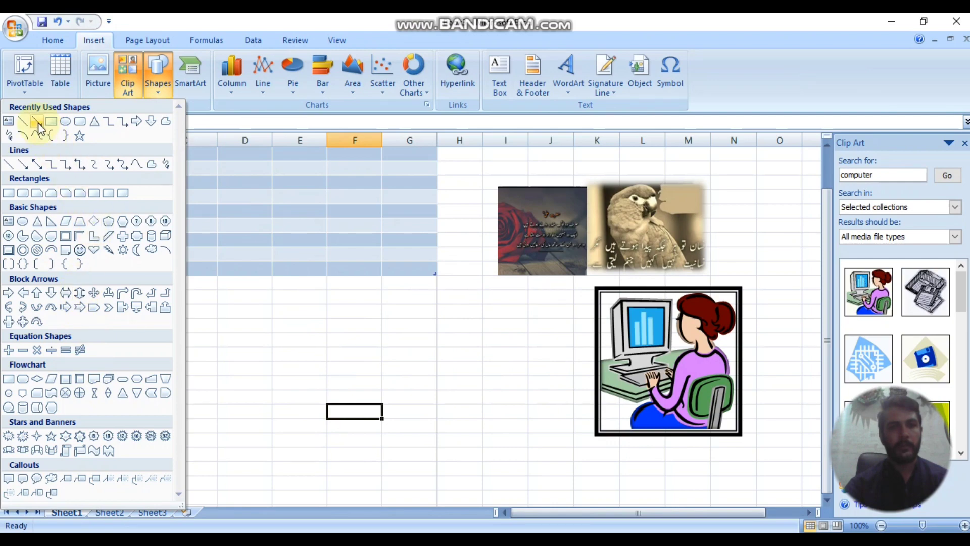
{"action": "left_click", "coordinate": [54, 399]}
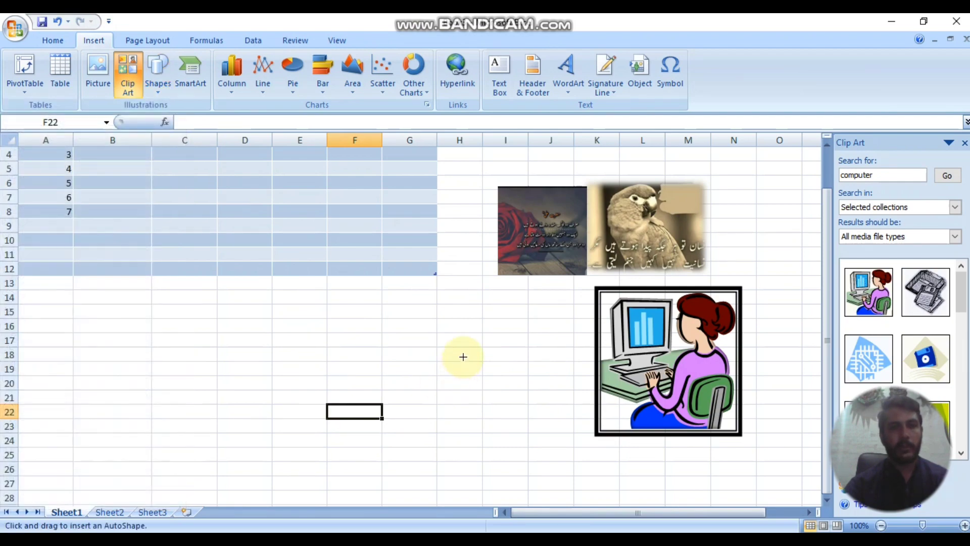
{"action": "left_click_drag", "start_coordinate": [461, 355], "coordinate": [160, 431]}
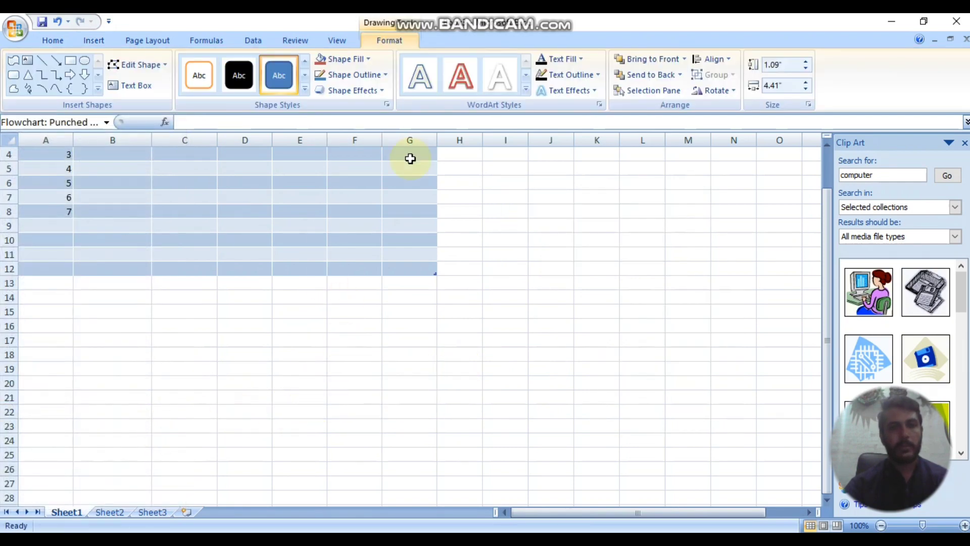
{"action": "left_click", "coordinate": [561, 59]}
{"action": "left_click", "coordinate": [245, 365]}
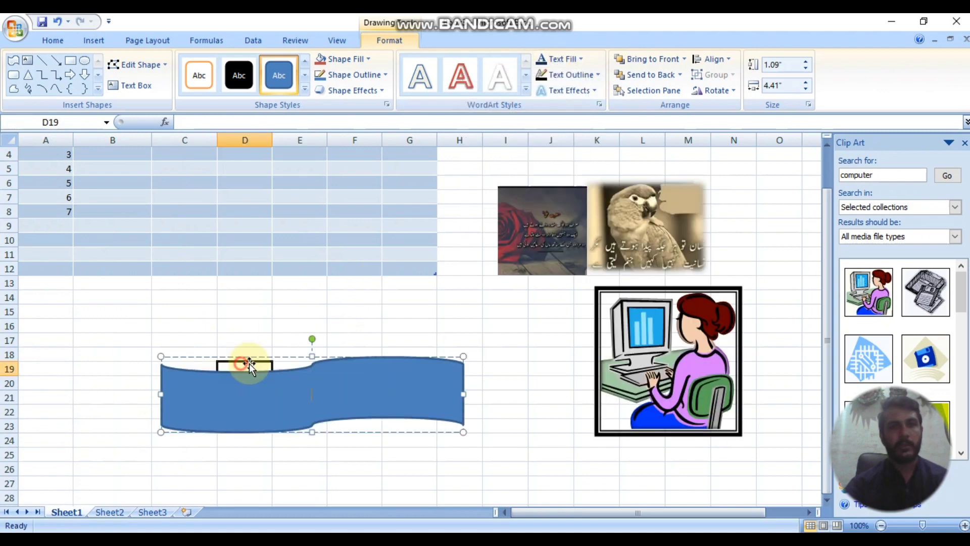
{"action": "left_click", "coordinate": [352, 387]}
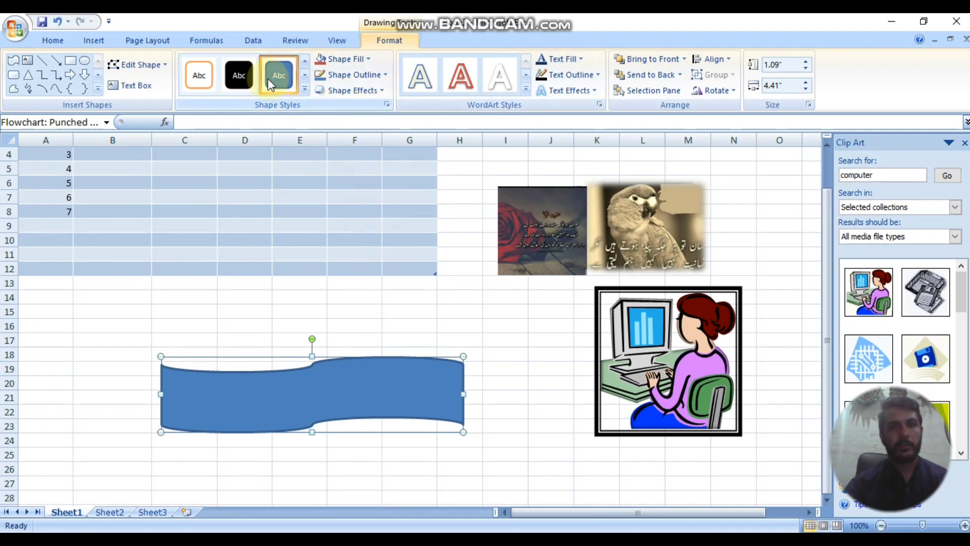
Apply the solid black shape style to the punched tape shape and add the text "sddghj" to it
{"action": "left_click", "coordinate": [240, 76]}
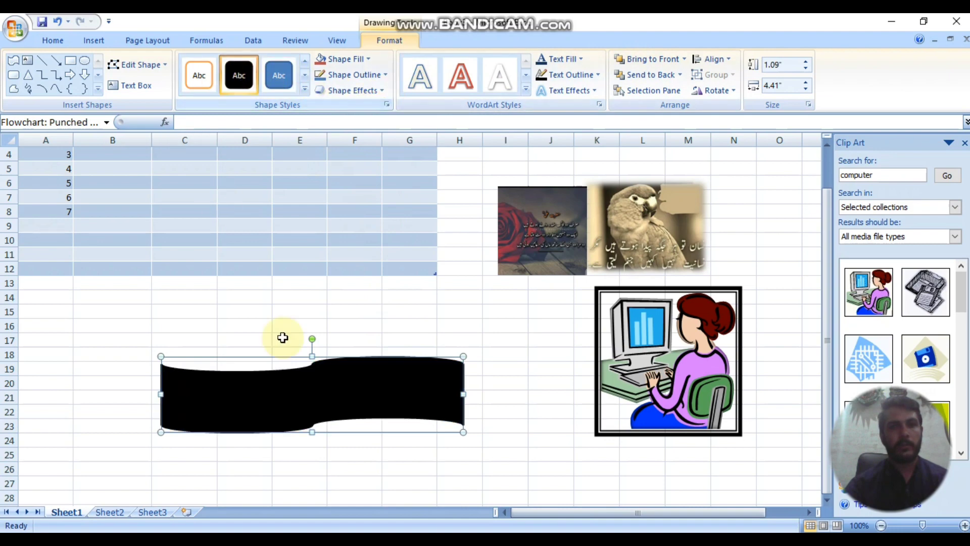
{"action": "right_click", "coordinate": [290, 387]}
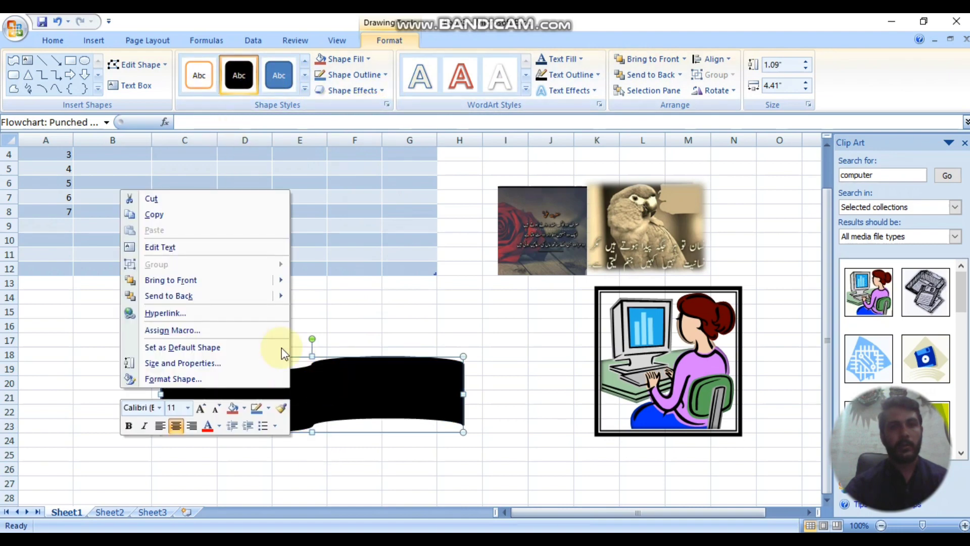
{"action": "left_click", "coordinate": [237, 248]}
{"action": "type", "text": "sddghj"}
{"action": "left_click", "coordinate": [402, 323]}
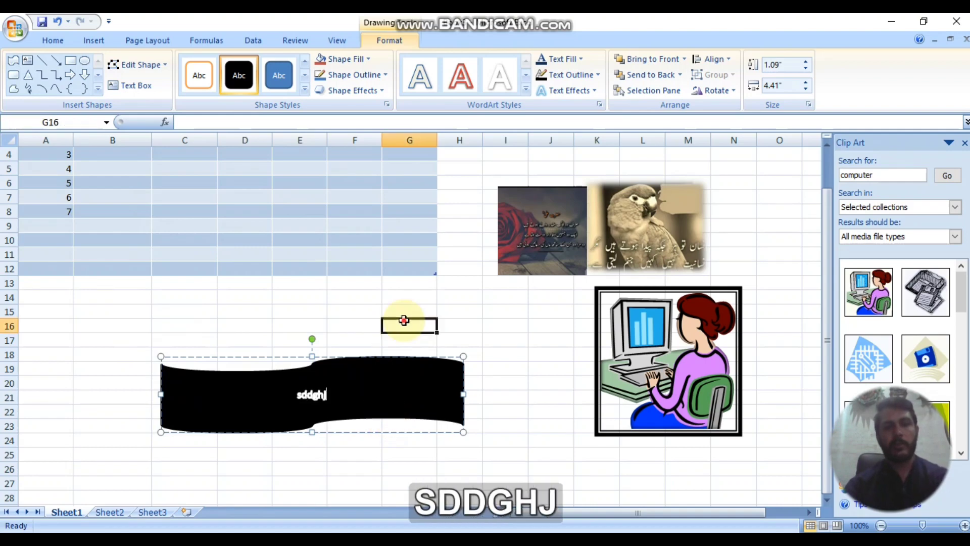
Insert a Text Cycle SmartArt graphic from the Cycle category
{"action": "left_click", "coordinate": [94, 41]}
{"action": "left_click", "coordinate": [189, 86]}
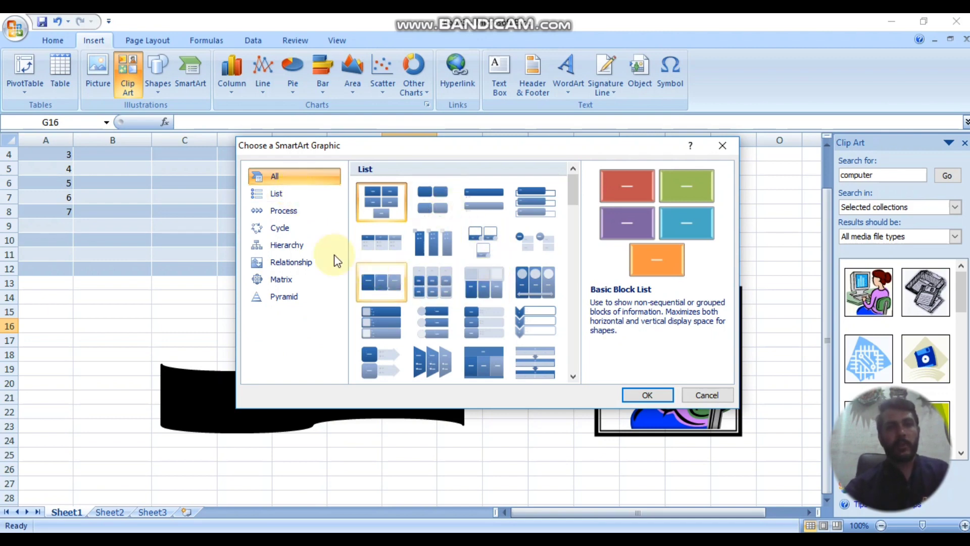
{"action": "left_click", "coordinate": [269, 193]}
{"action": "left_click", "coordinate": [301, 210]}
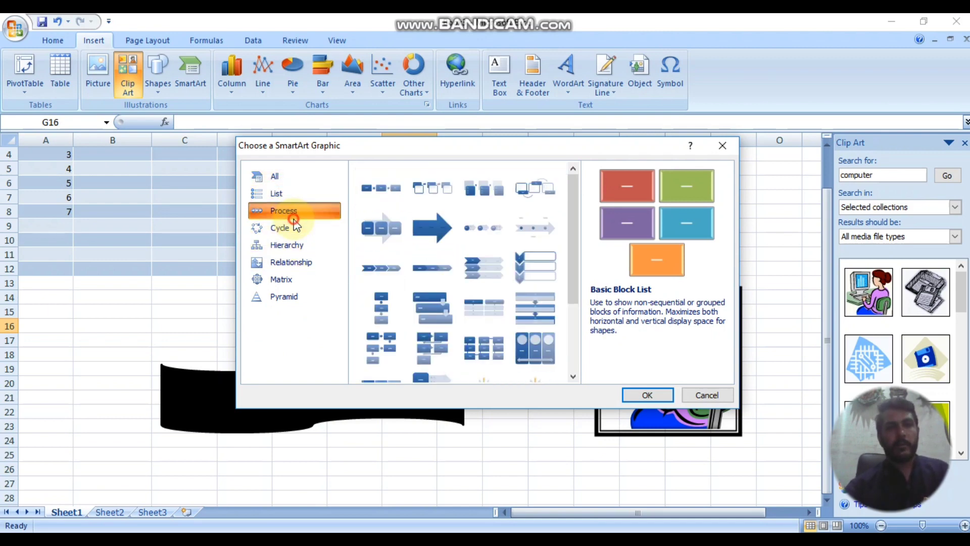
{"action": "left_click", "coordinate": [301, 228]}
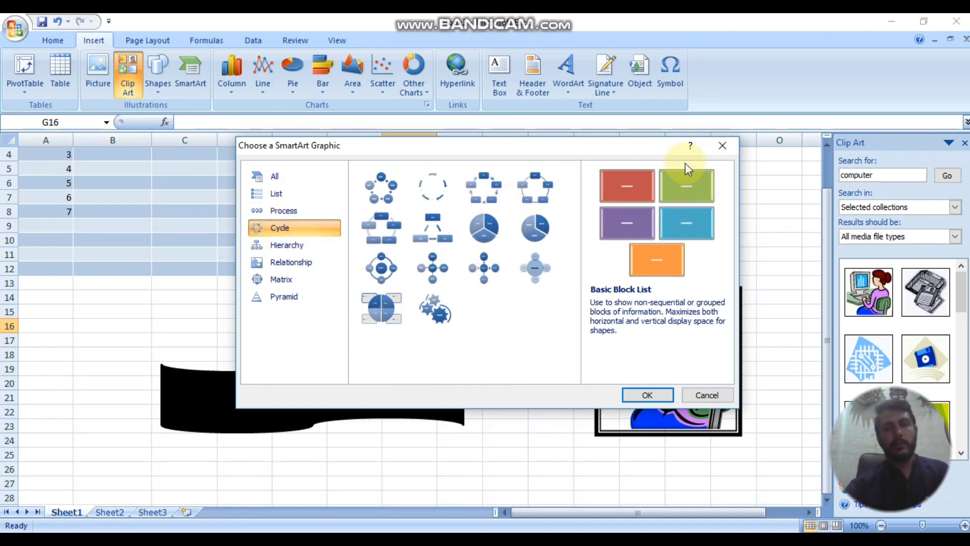
{"action": "left_click", "coordinate": [431, 189]}
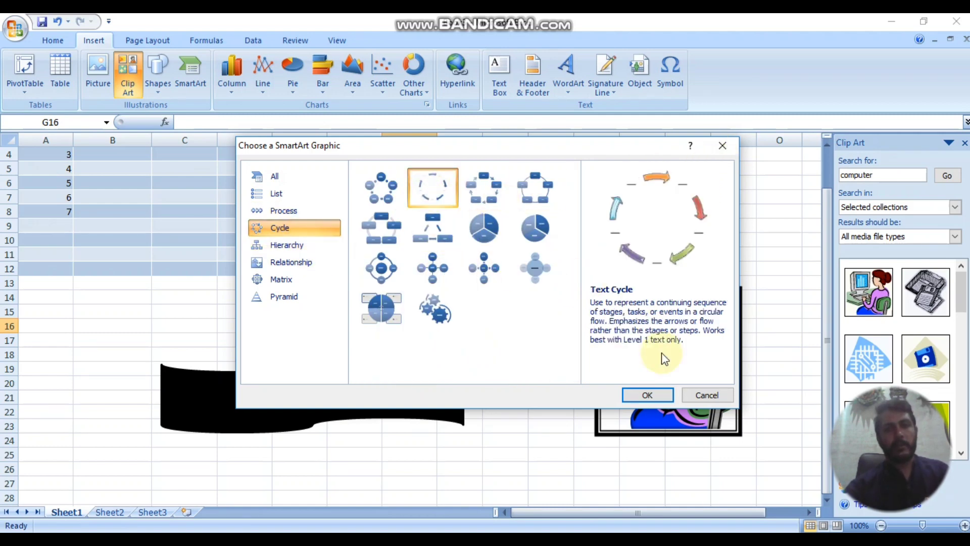
{"action": "left_click", "coordinate": [645, 395]}
Label the cycle diagram's upper-right text placeholder "Lion" and start editing the placeholder below it
{"action": "left_click", "coordinate": [479, 257]}
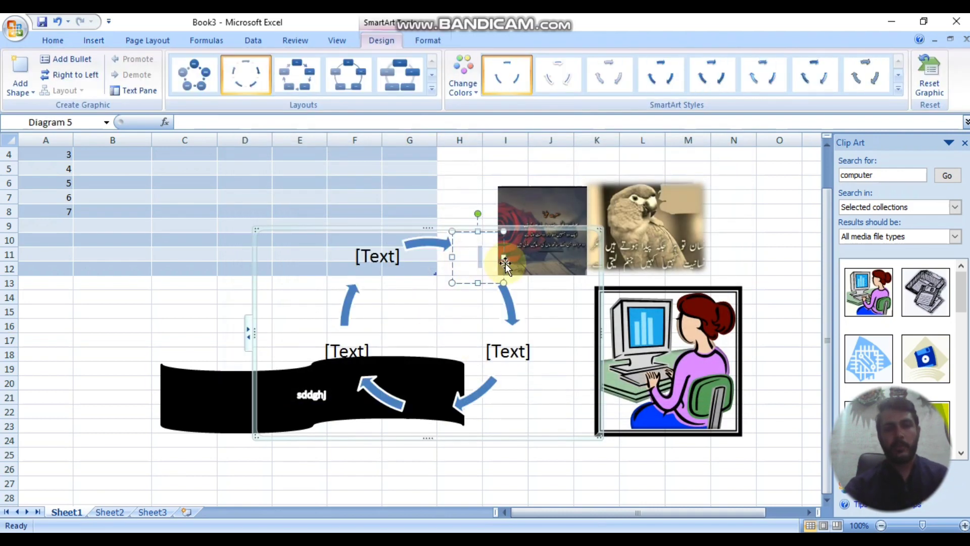
{"action": "type", "text": "Lion"}
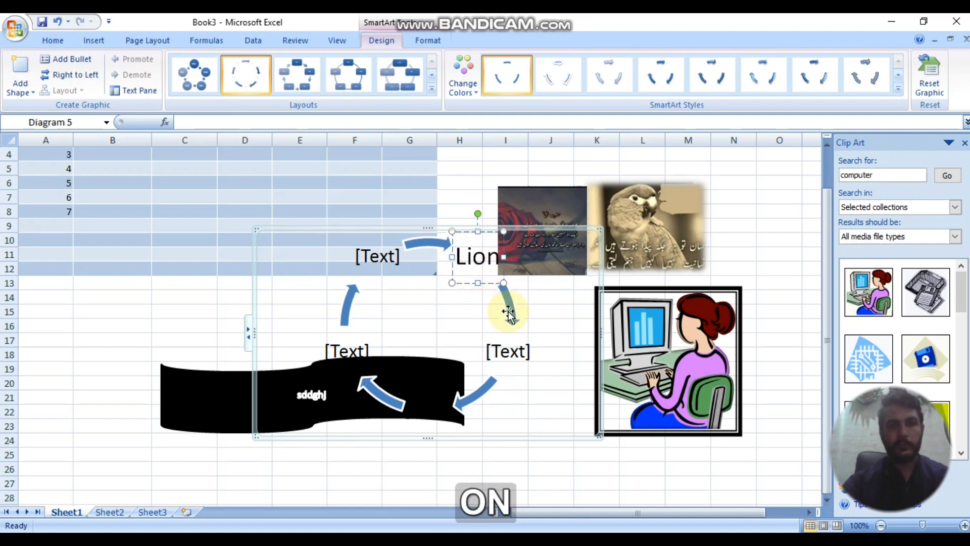
{"action": "left_click", "coordinate": [499, 354]}
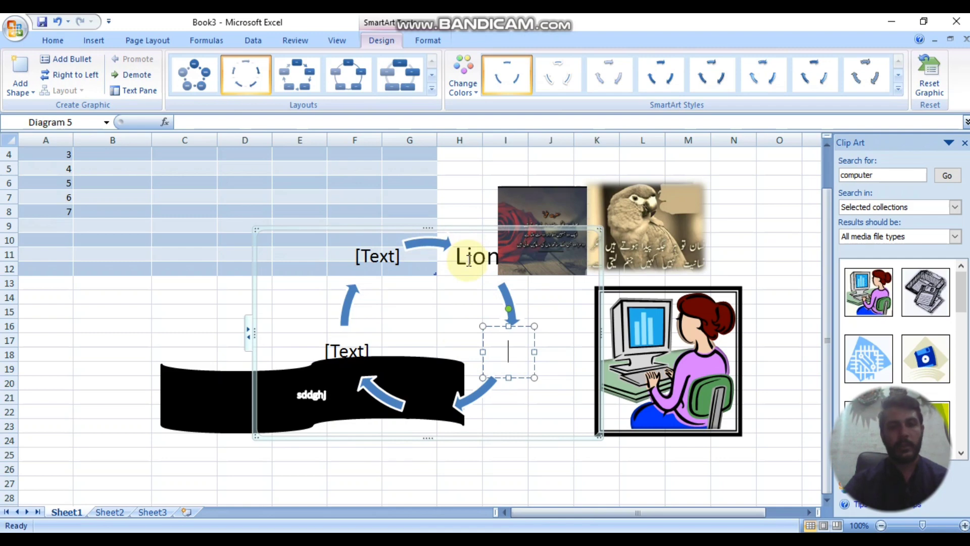
Shrink the parrot picture and position it behind the "Lion" label of the cycle diagram
{"action": "left_click_drag", "start_coordinate": [623, 237], "coordinate": [472, 255]}
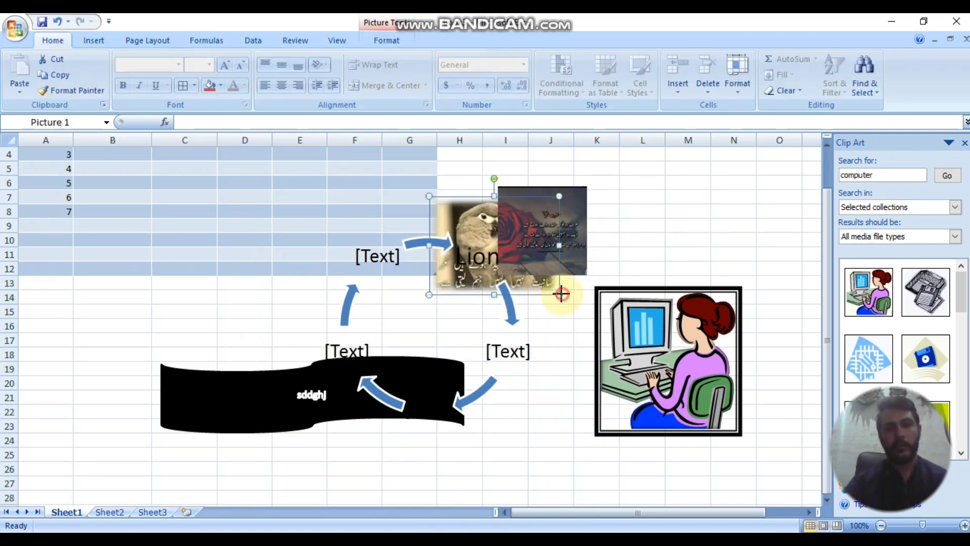
{"action": "left_click_drag", "start_coordinate": [561, 294], "coordinate": [475, 261]}
{"action": "left_click", "coordinate": [463, 234]}
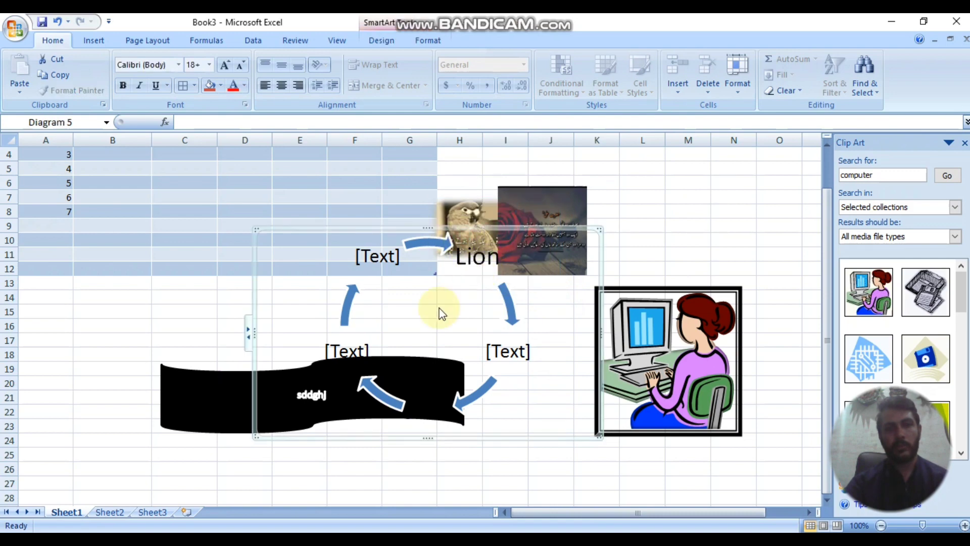
{"action": "left_click", "coordinate": [484, 222]}
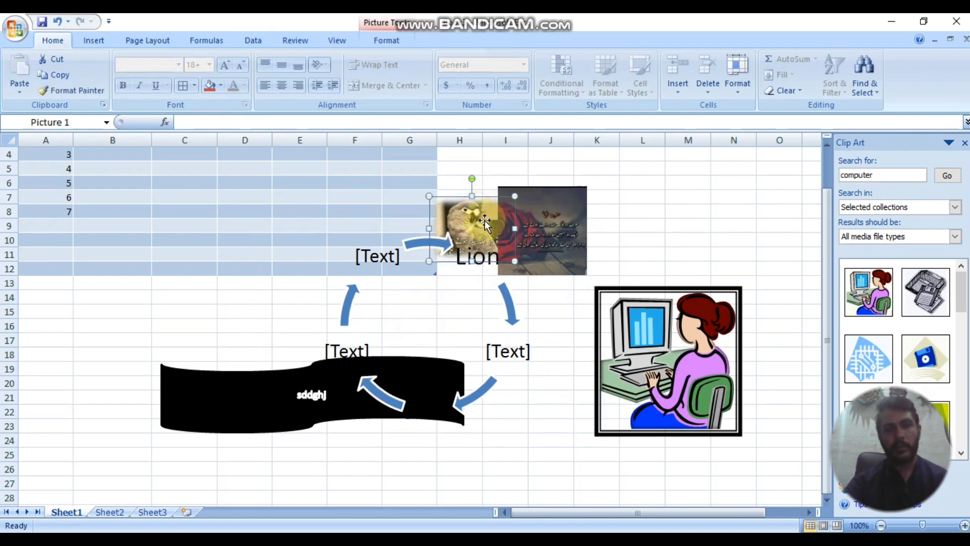
{"action": "left_click_drag", "start_coordinate": [515, 261], "coordinate": [492, 243]}
{"action": "left_click_drag", "start_coordinate": [457, 217], "coordinate": [476, 257]}
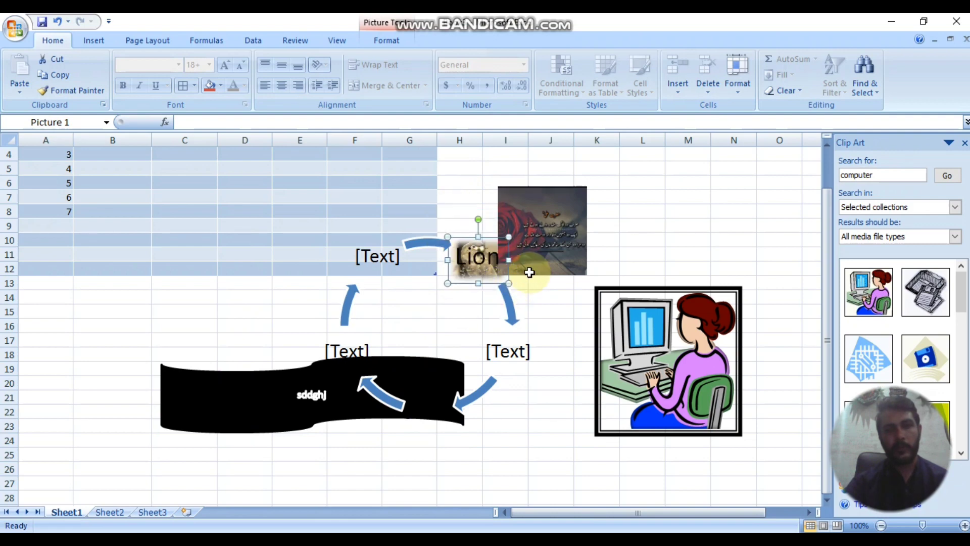
Move the rose picture behind the cycle's lower-right placeholder and the shrunken computer clip art behind the black shape, then deselect
{"action": "left_click", "coordinate": [550, 260]}
{"action": "left_click_drag", "start_coordinate": [550, 206], "coordinate": [530, 327]}
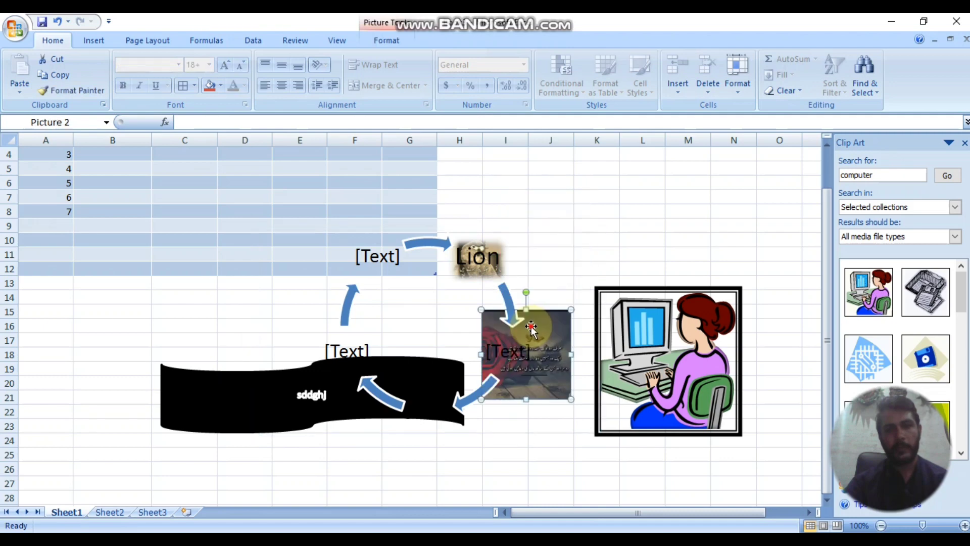
{"action": "left_click", "coordinate": [561, 385]}
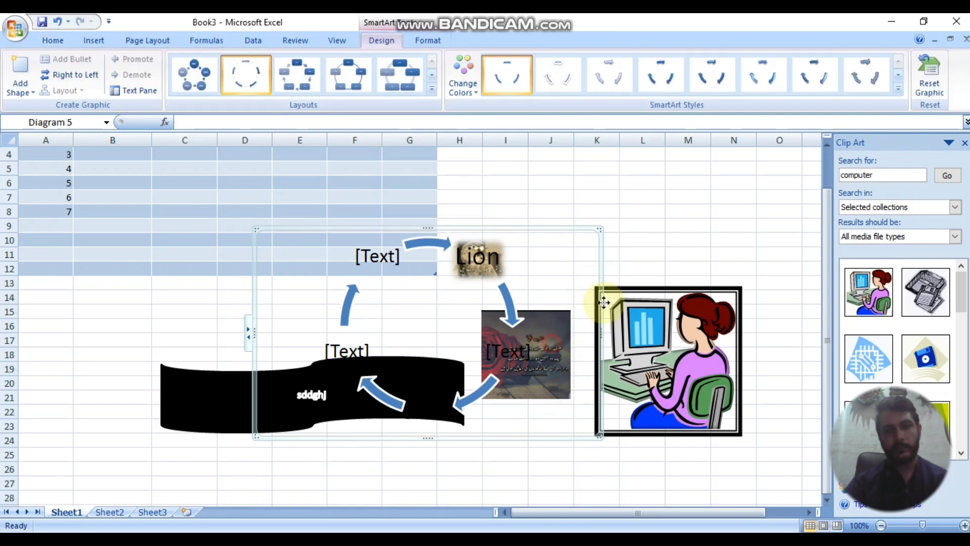
{"action": "left_click_drag", "start_coordinate": [604, 302], "coordinate": [373, 379]}
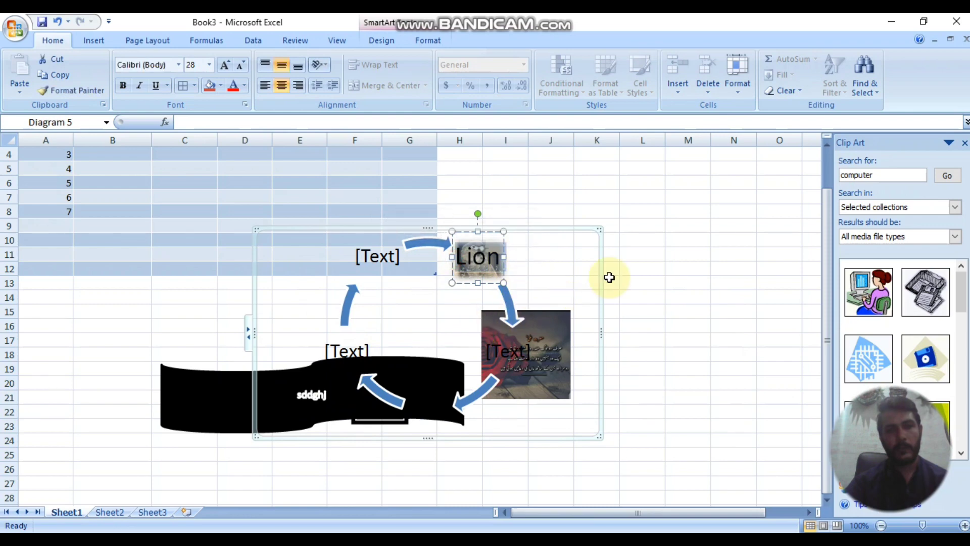
{"action": "left_click", "coordinate": [667, 238]}
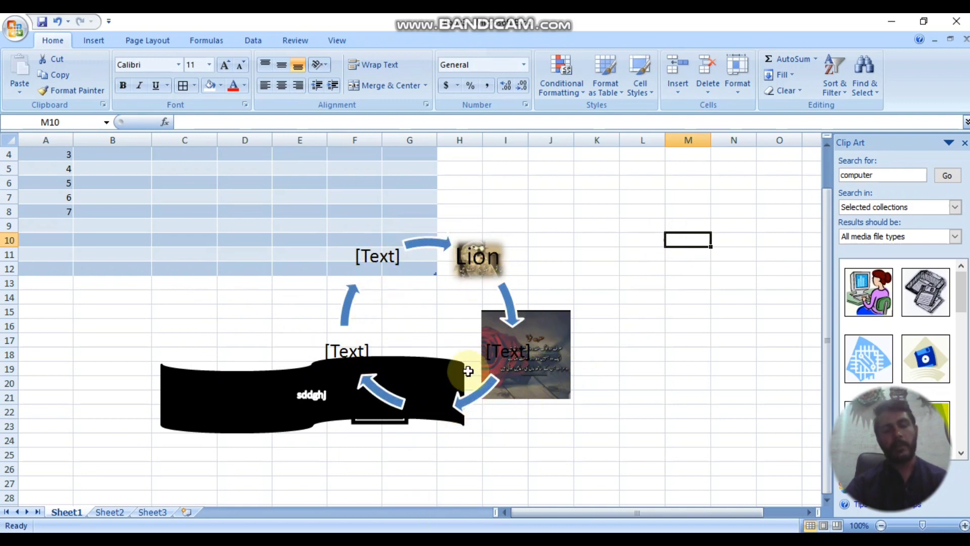
Apply a glossy 3-D SmartArt style with dark outlines to the cycle diagram's arrows and deselect it
{"action": "left_click", "coordinate": [383, 251]}
{"action": "left_click", "coordinate": [438, 245]}
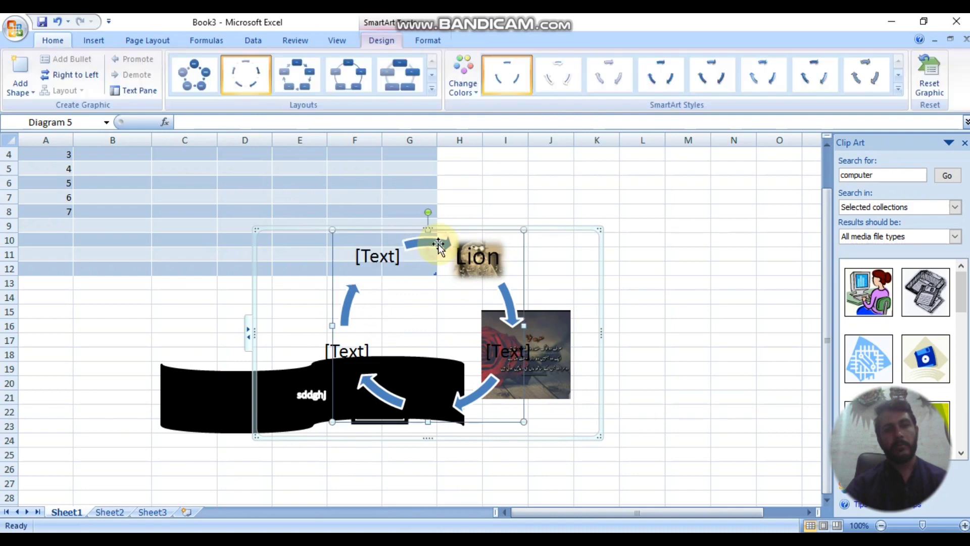
{"action": "left_click", "coordinate": [762, 76]}
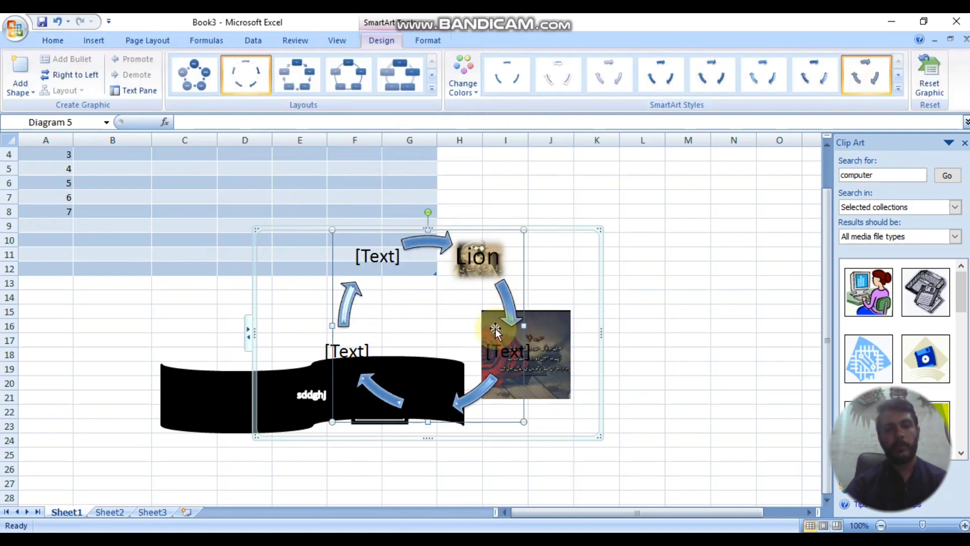
{"action": "left_click", "coordinate": [613, 215]}
Look through the available column chart types without inserting a chart
{"action": "left_click", "coordinate": [143, 41]}
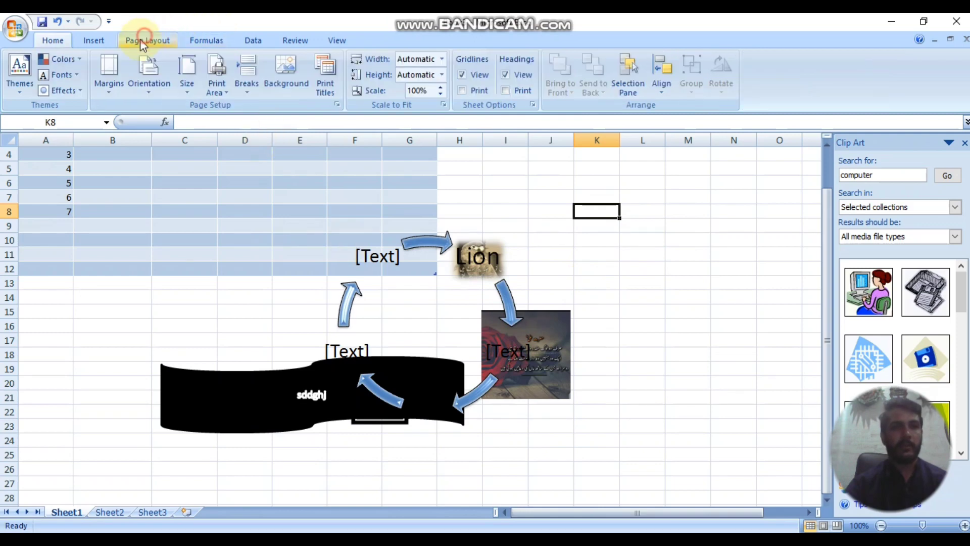
{"action": "left_click", "coordinate": [94, 43]}
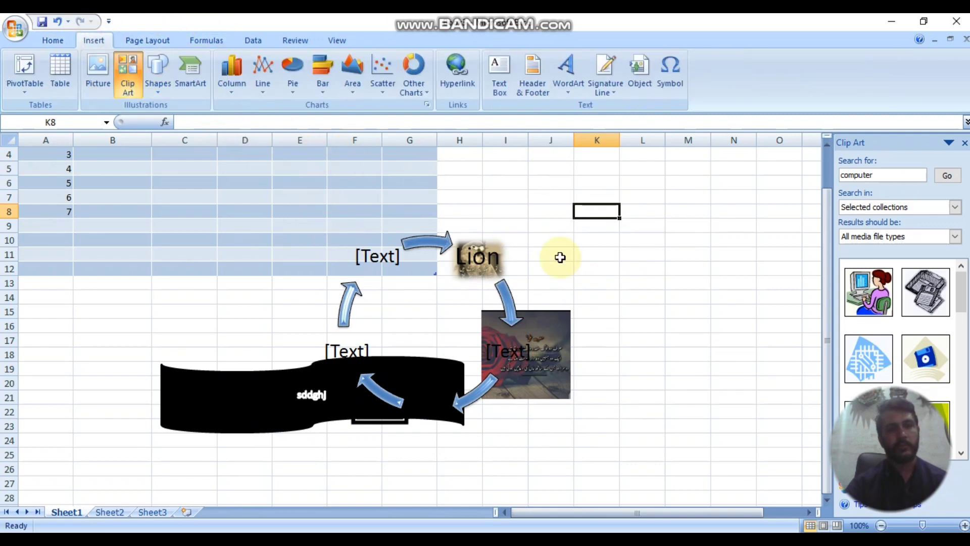
{"action": "left_click", "coordinate": [232, 91]}
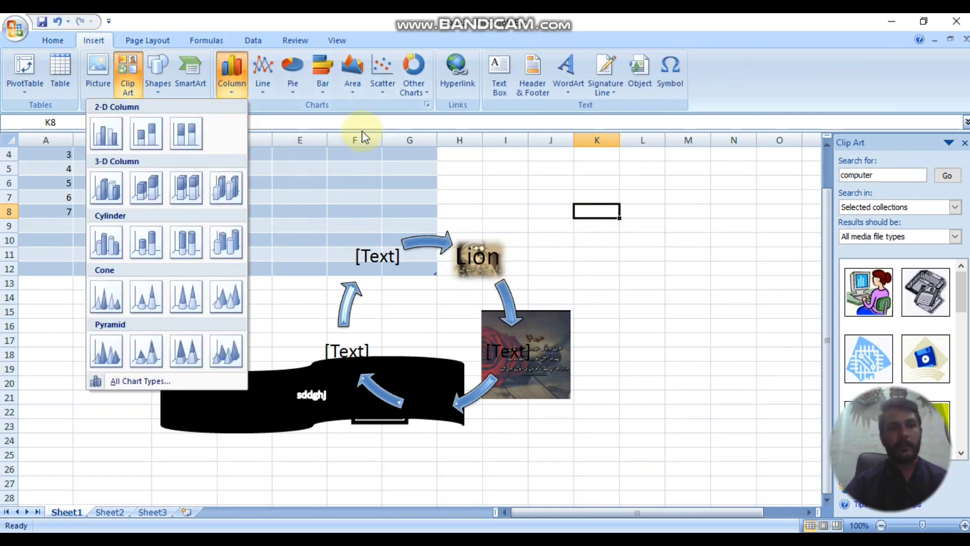
{"action": "left_click", "coordinate": [629, 266]}
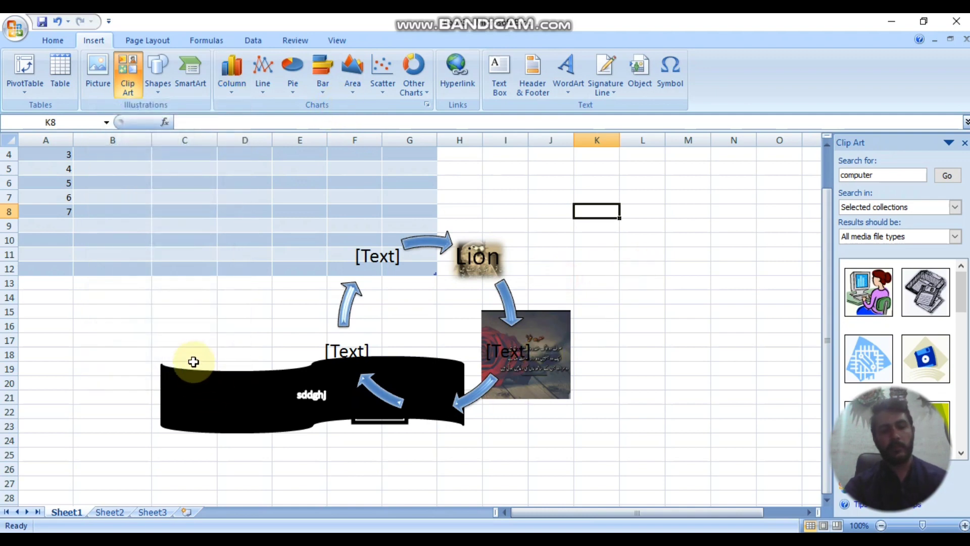
Undo the last SmartArt style change and delete the whole cycle diagram, leaving the pictures in place
{"action": "key", "text": "ctrl+z"}
{"action": "left_click_drag", "start_coordinate": [662, 197], "coordinate": [60, 479]}
{"action": "left_click", "coordinate": [60, 480]}
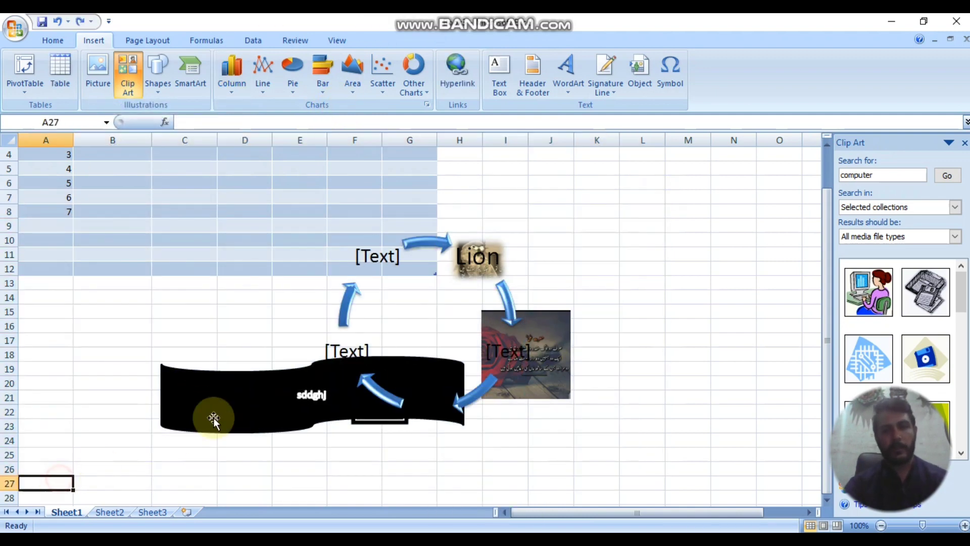
{"action": "key", "text": "Delete"}
{"action": "left_click", "coordinate": [462, 263]}
{"action": "key", "text": "Delete"}
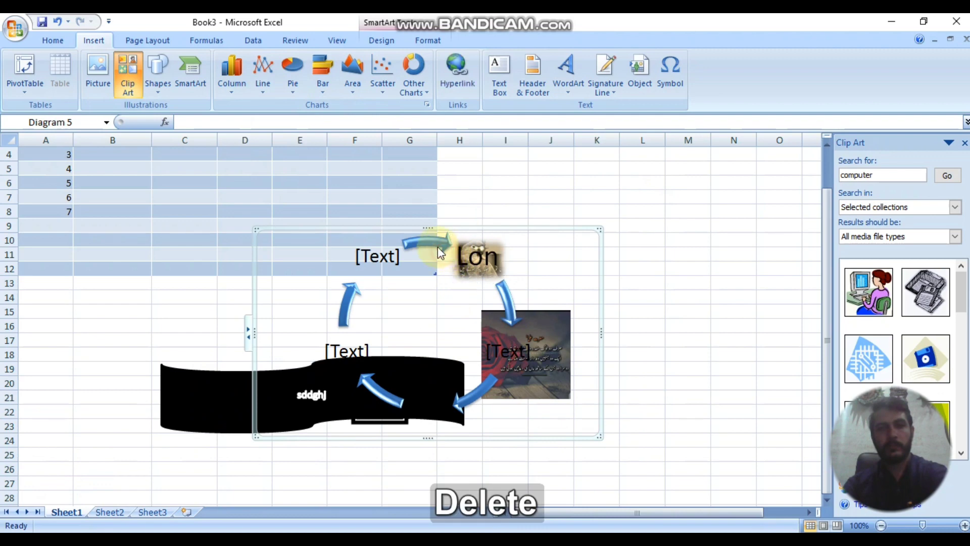
{"action": "left_click", "coordinate": [436, 244]}
{"action": "left_click", "coordinate": [513, 342]}
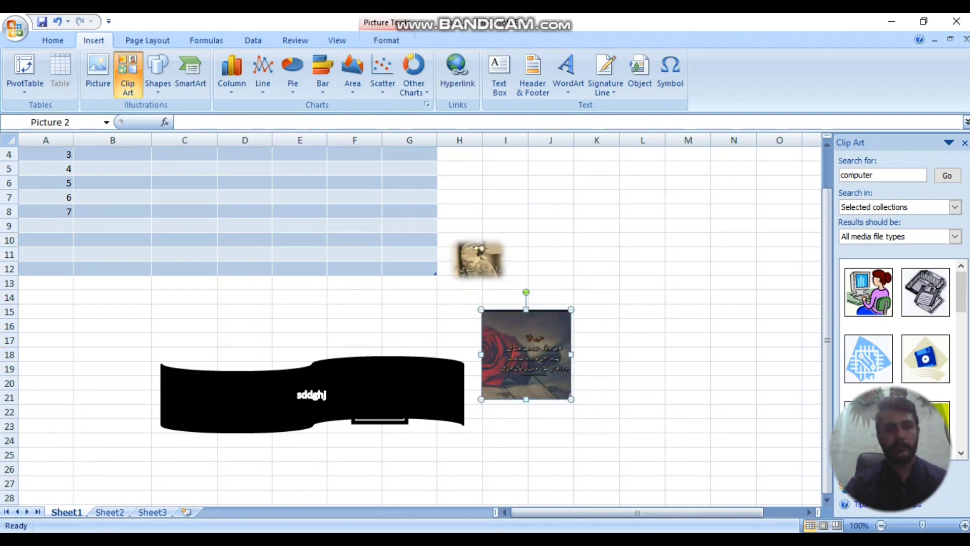
Switch to the open Book2 workbook containing the student marks list
{"action": "mouse_move", "coordinate": [452, 540]}
{"action": "left_click", "coordinate": [502, 492]}
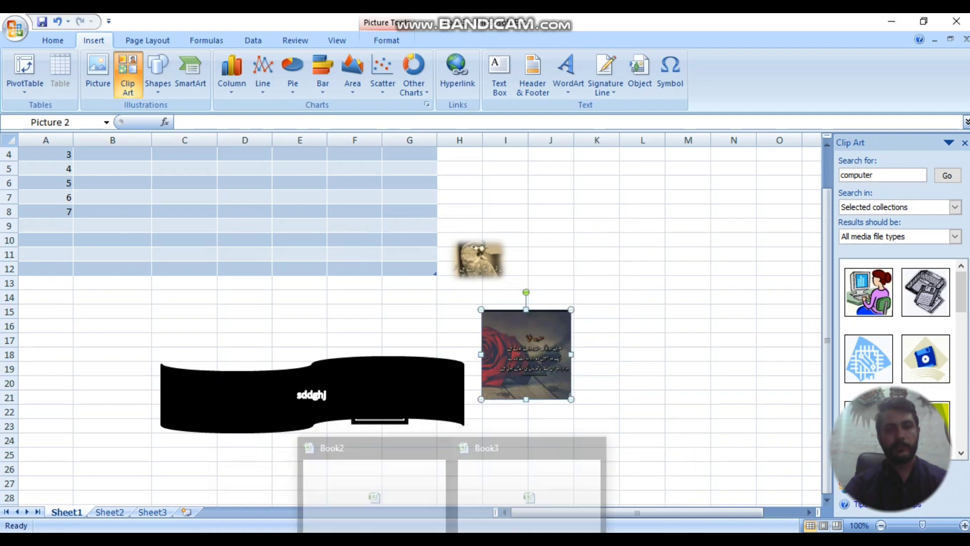
{"action": "left_click", "coordinate": [371, 485]}
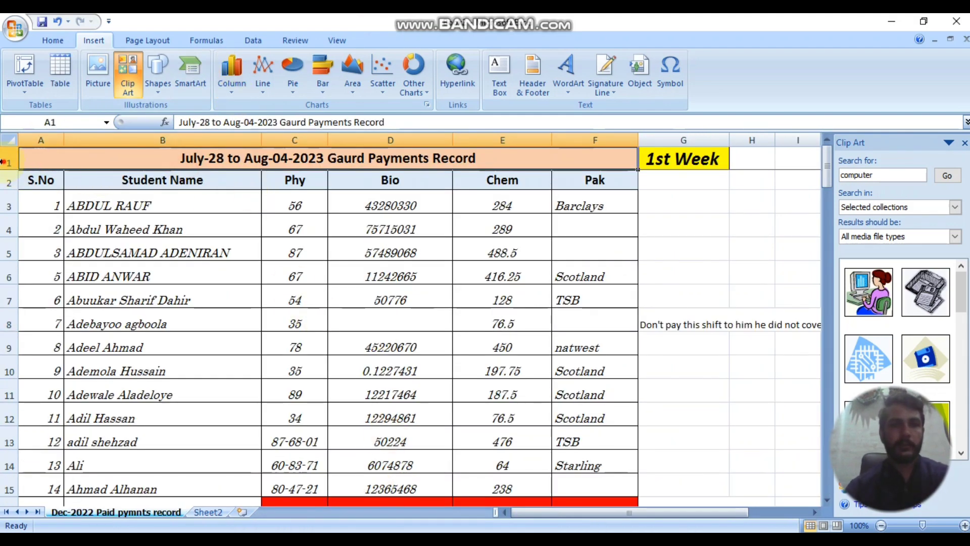
Delete the title row above the column headings of the student list
{"action": "left_click", "coordinate": [4, 162]}
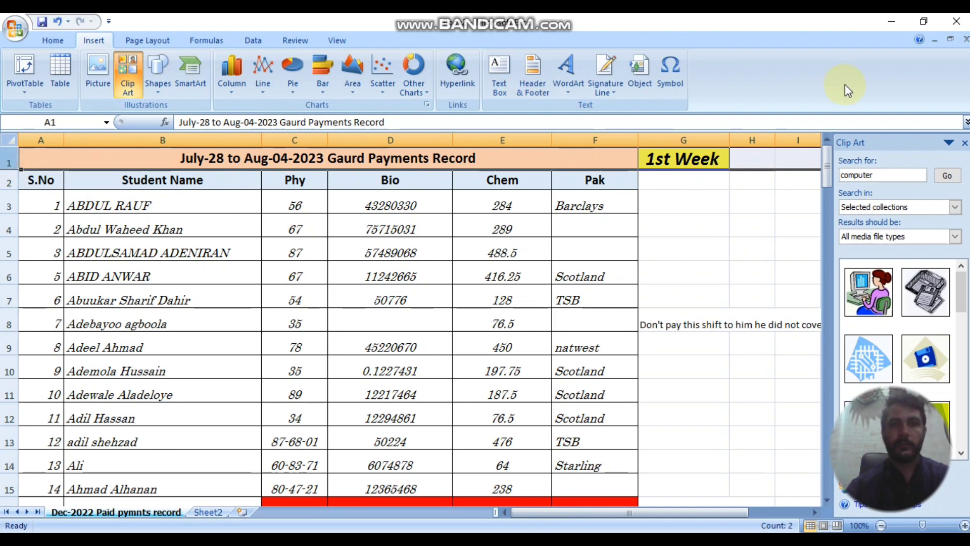
{"action": "left_click", "coordinate": [54, 40]}
{"action": "left_click", "coordinate": [707, 68]}
{"action": "left_click", "coordinate": [384, 318]}
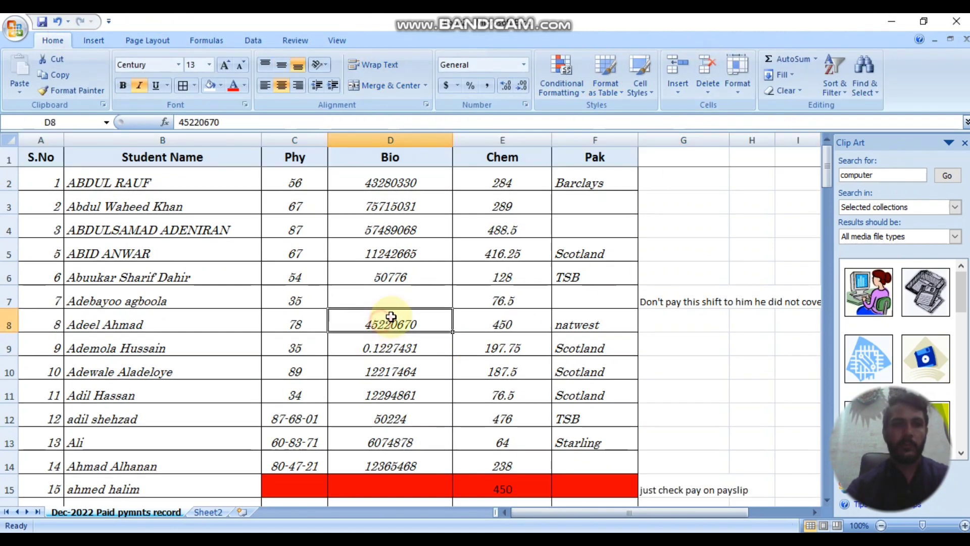
Review the heading cells S.No, Student Name, Phy, Bio, Chem and Pak one by one
{"action": "left_click", "coordinate": [30, 157]}
{"action": "left_click", "coordinate": [194, 158]}
{"action": "left_click", "coordinate": [292, 157]}
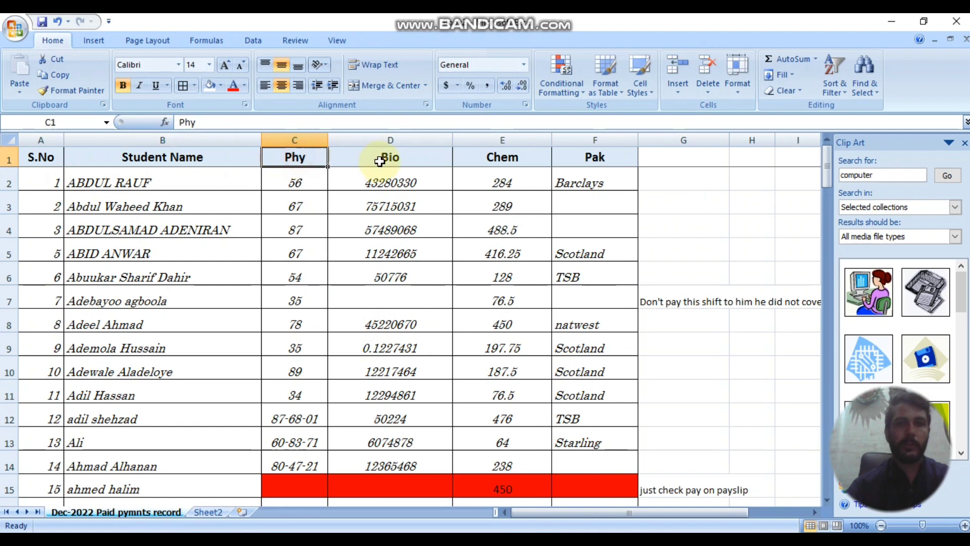
{"action": "left_click", "coordinate": [386, 157]}
{"action": "left_click", "coordinate": [501, 156]}
{"action": "left_click", "coordinate": [601, 159]}
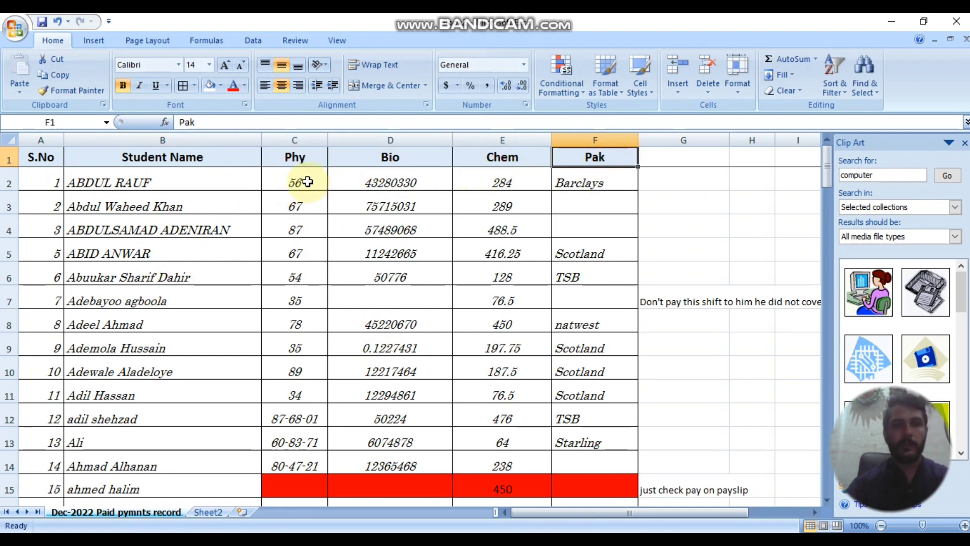
Copy part of the Phy column, select the range D2:G11, and cancel saving the workbook
{"action": "left_click_drag", "start_coordinate": [298, 256], "coordinate": [291, 363]}
{"action": "key", "text": "ctrl+c"}
{"action": "left_click_drag", "start_coordinate": [380, 183], "coordinate": [387, 245]}
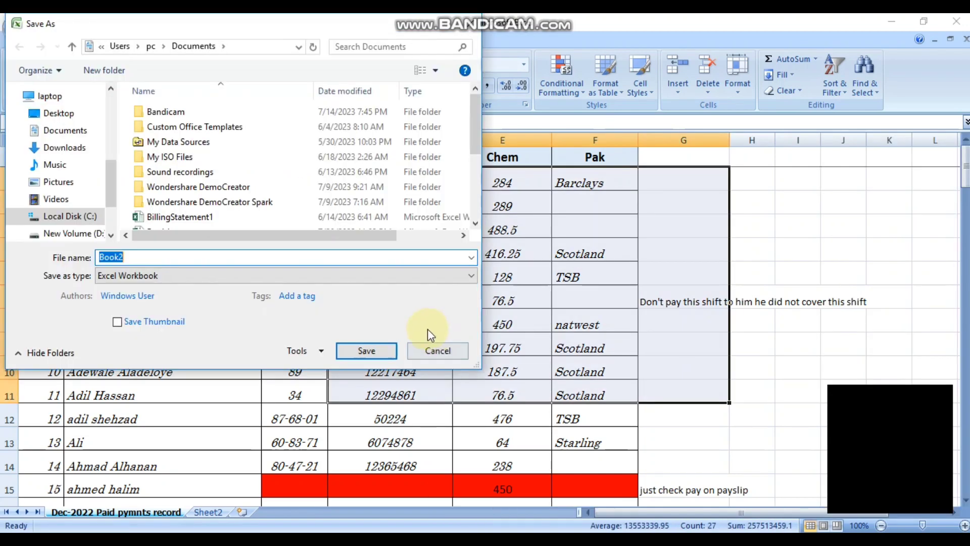
{"action": "left_click", "coordinate": [435, 349]}
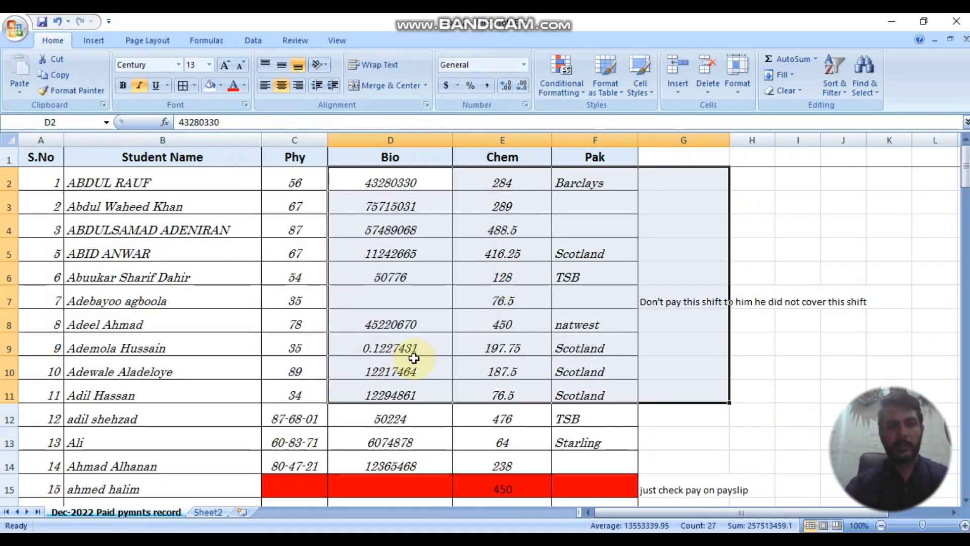
Enter the Bio marks 34, 34, 56 and 78 for the first four students in D2:D5
{"action": "left_click_drag", "start_coordinate": [298, 184], "coordinate": [297, 260]}
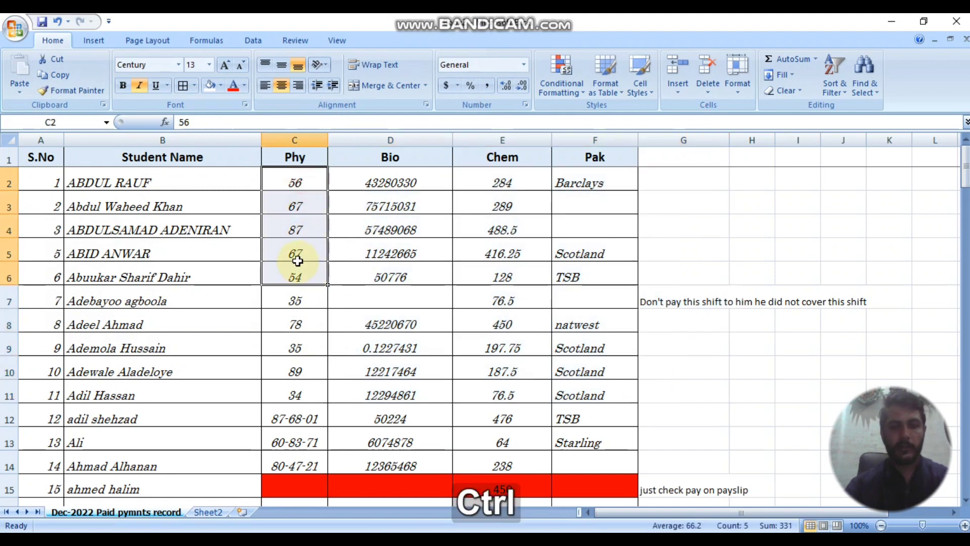
{"action": "left_click", "coordinate": [402, 178]}
{"action": "type", "text": "34"}
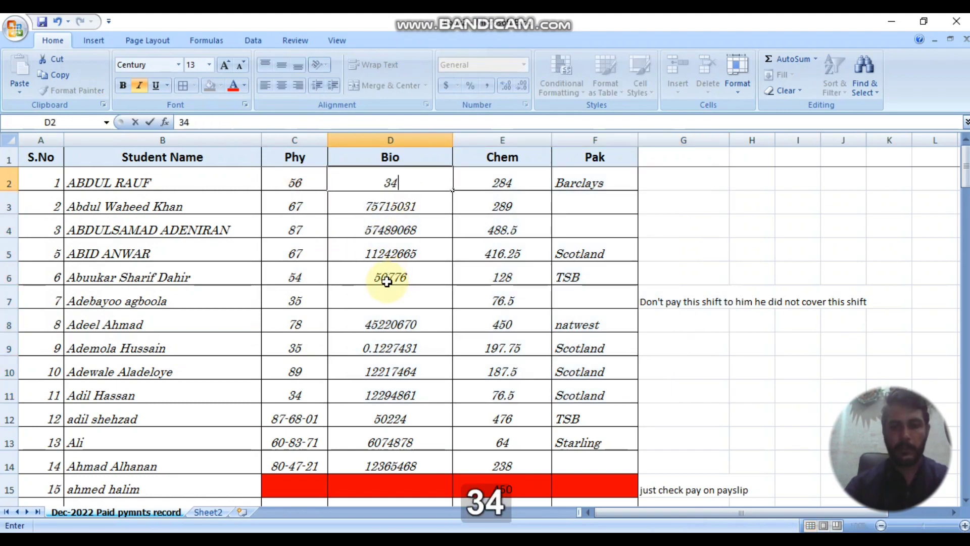
{"action": "key", "text": "Return"}
{"action": "type", "text": "34"}
{"action": "key", "text": "Return"}
{"action": "type", "text": "56"}
{"action": "key", "text": "Return"}
{"action": "type", "text": "78"}
{"action": "key", "text": "Return"}
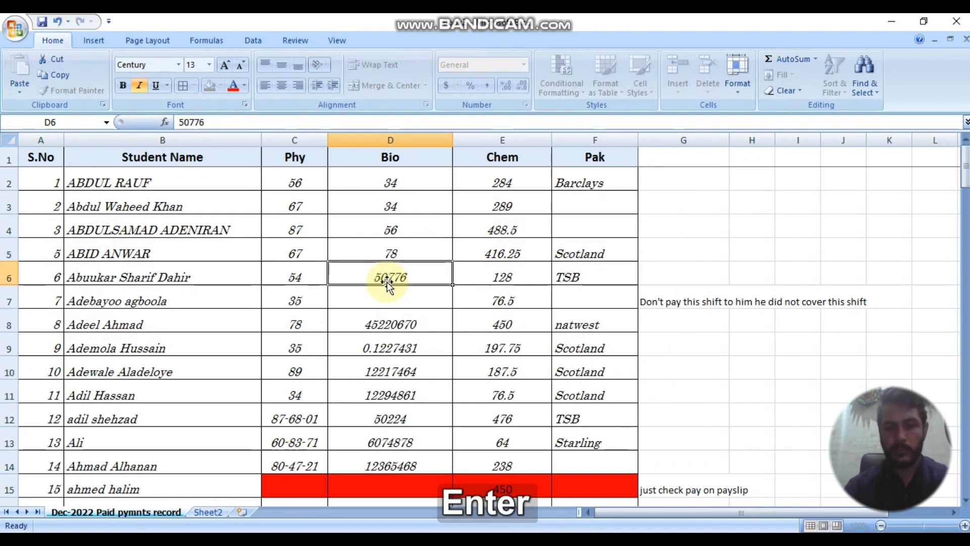
Fill the Bio marks in D6:D10 with 90, 34, 67, 23 and 45
{"action": "type", "text": "90"}
{"action": "key", "text": "Return"}
{"action": "type", "text": "345"}
{"action": "key", "text": "Return"}
{"action": "type", "text": "67"}
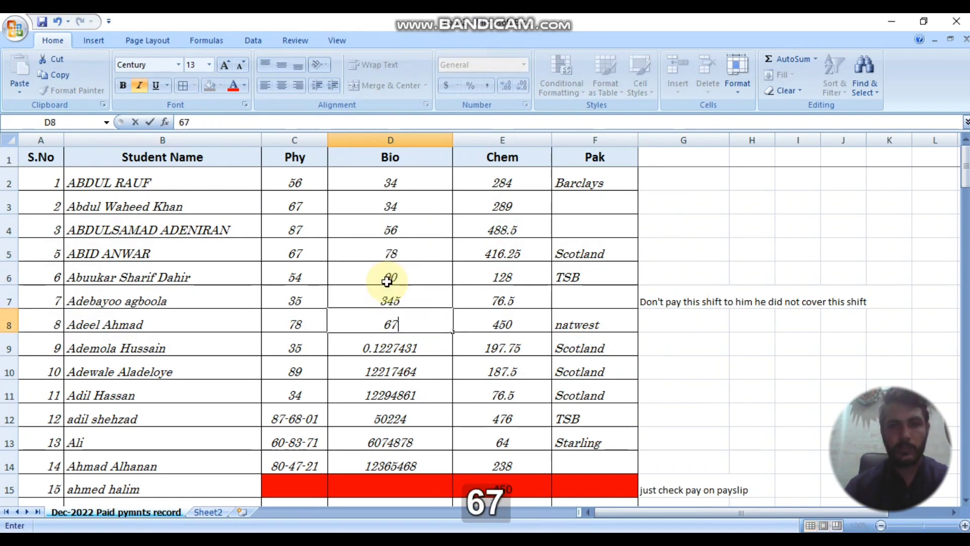
{"action": "left_click", "coordinate": [389, 299]}
{"action": "type", "text": "34"}
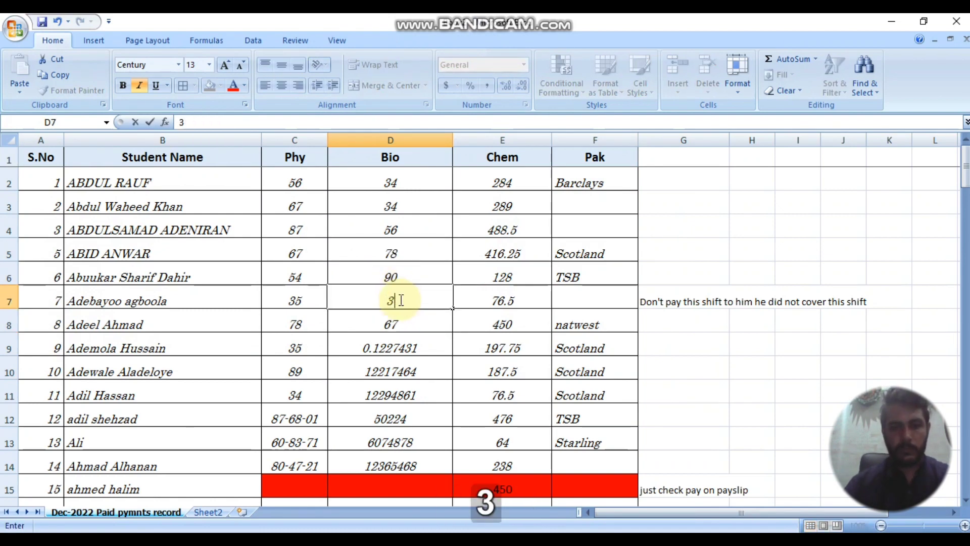
{"action": "key", "text": "Return"}
{"action": "key", "text": "Return"}
{"action": "type", "text": "23"}
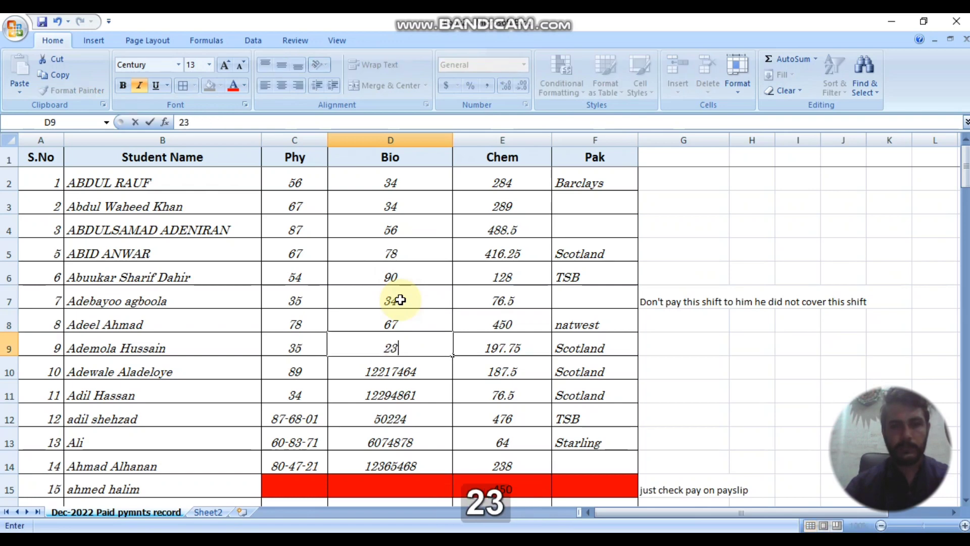
{"action": "left_click", "coordinate": [425, 372]}
{"action": "type", "text": "45"}
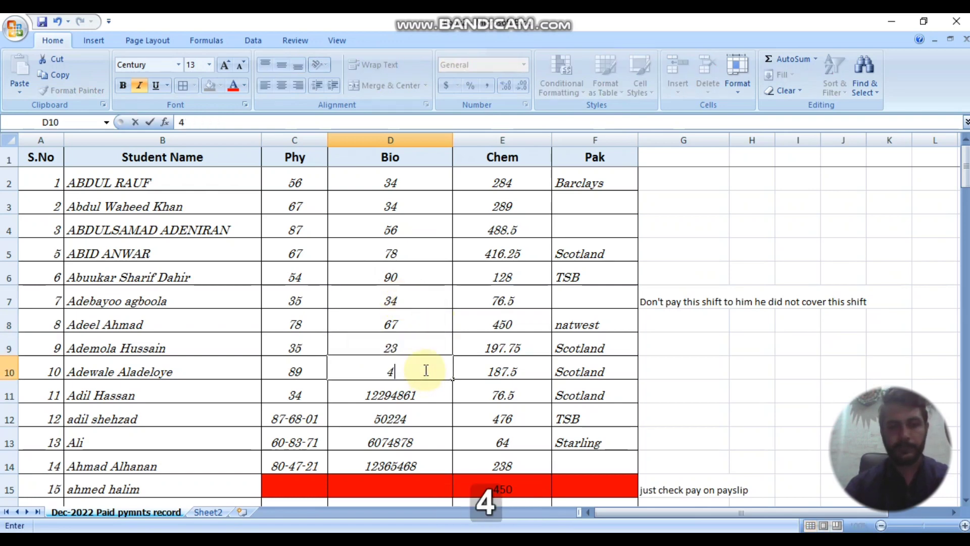
Enter the Chem marks 45, 36, 78, 90 and 23 in E2:E6
{"action": "left_click", "coordinate": [502, 182]}
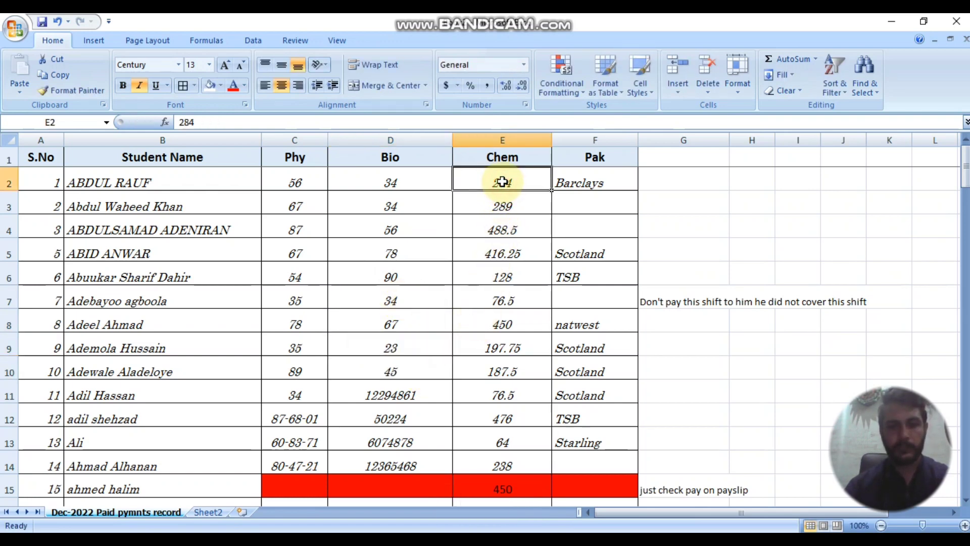
{"action": "type", "text": "45"}
{"action": "key", "text": "Return"}
{"action": "type", "text": "36"}
{"action": "key", "text": "Return"}
{"action": "type", "text": "78"}
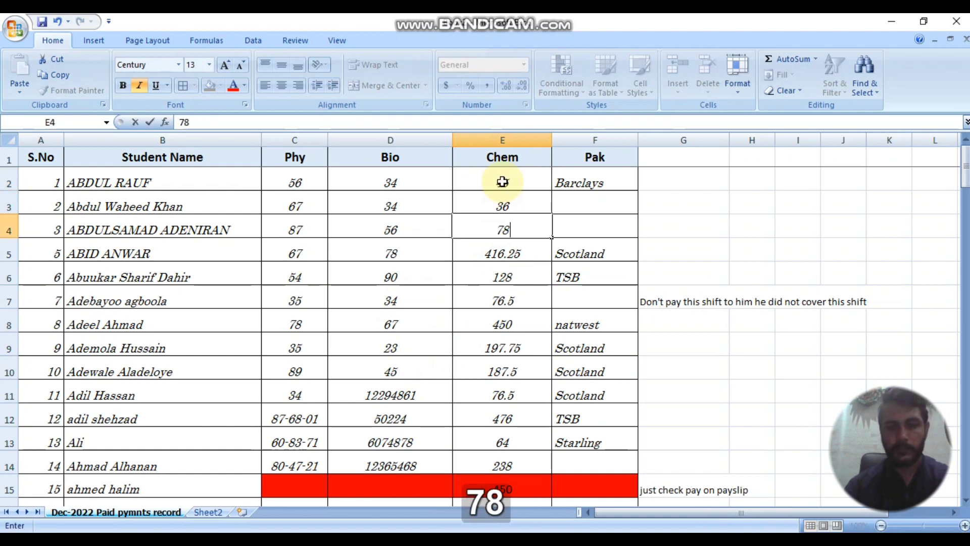
{"action": "key", "text": "Return"}
{"action": "type", "text": "90"}
{"action": "key", "text": "Return"}
{"action": "type", "text": "23"}
{"action": "key", "text": "Return"}
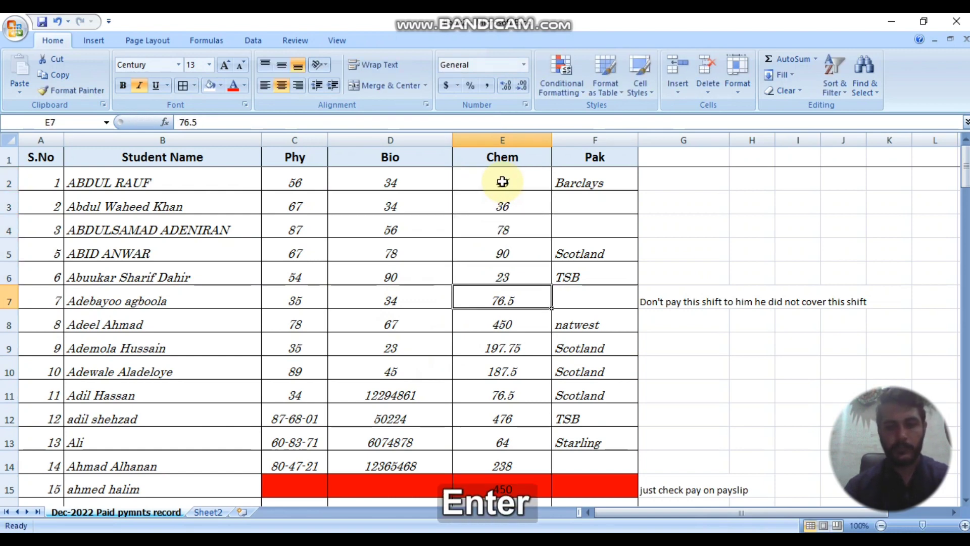
Enter the Chem marks 57, 89, 36 and 90 in E7:E10
{"action": "type", "text": "57"}
{"action": "key", "text": "Return"}
{"action": "type", "text": "89"}
{"action": "key", "text": "Return"}
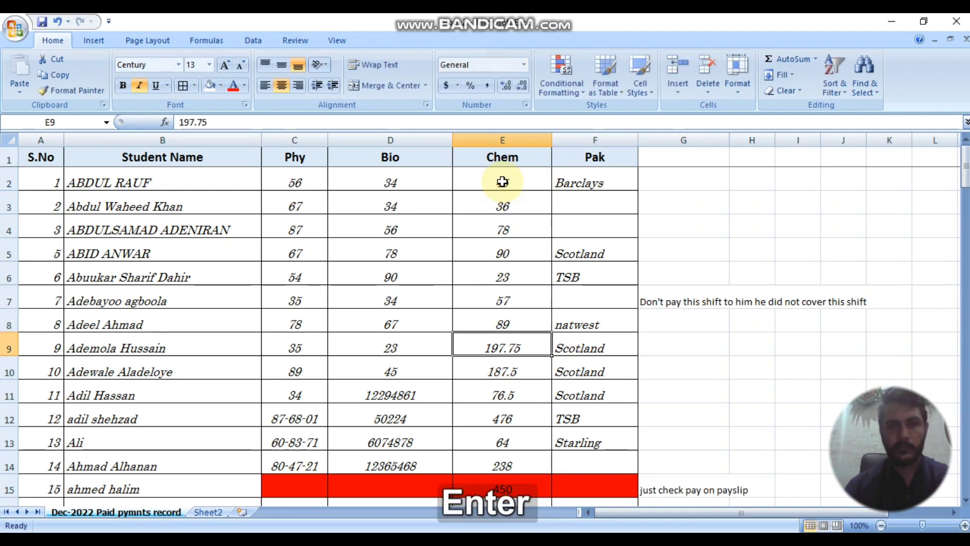
{"action": "type", "text": "36"}
{"action": "key", "text": "Return"}
{"action": "type", "text": "90"}
{"action": "key", "text": "Return"}
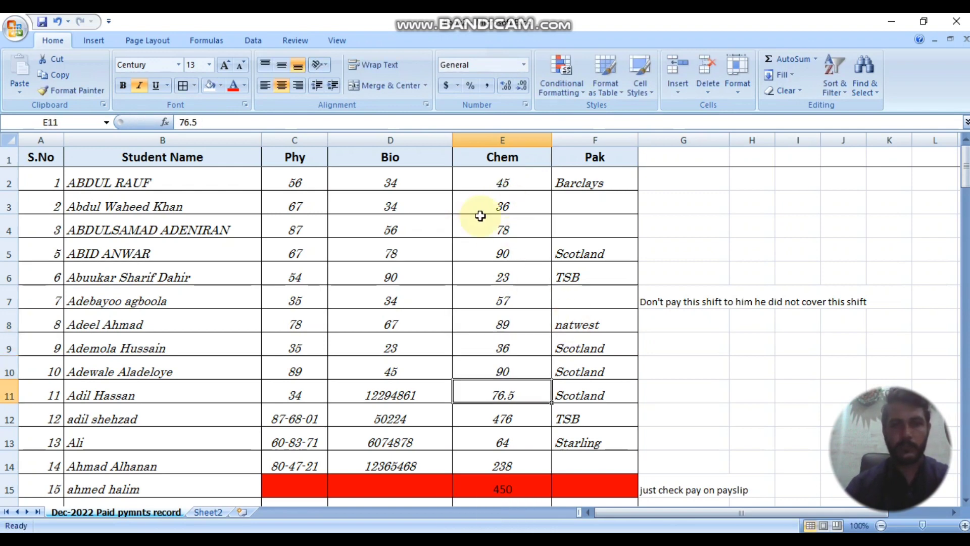
Enter the Pak marks 34, 45, 889 and 65 in F2:F5
{"action": "left_click_drag", "start_coordinate": [567, 182], "coordinate": [568, 408]}
{"action": "type", "text": "34"}
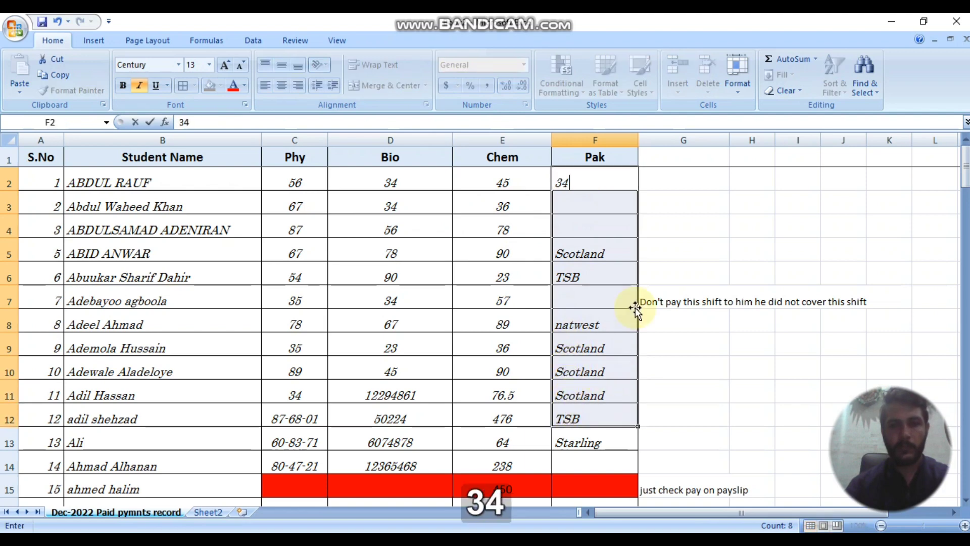
{"action": "left_click", "coordinate": [581, 207]}
{"action": "type", "text": "45"}
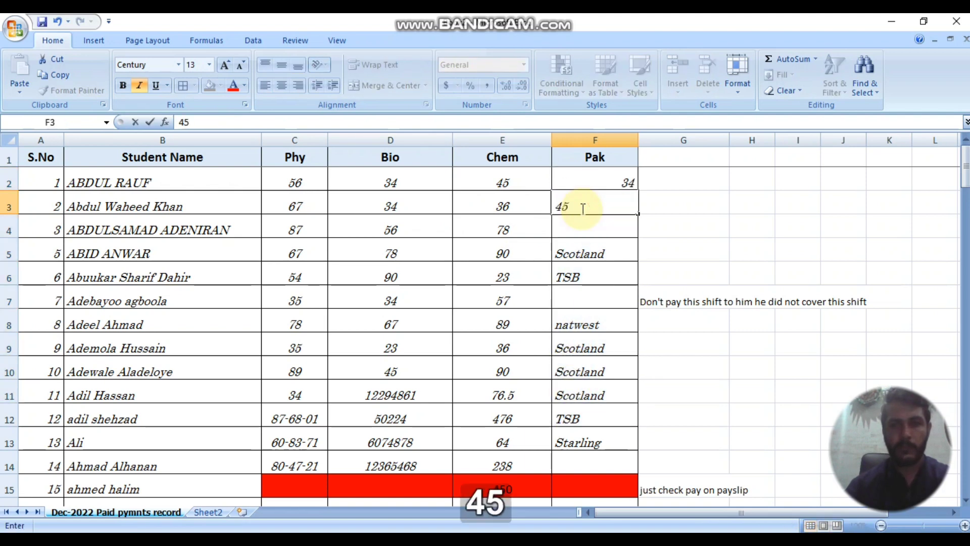
{"action": "key", "text": "Return"}
{"action": "type", "text": "889"}
{"action": "key", "text": "Return"}
{"action": "type", "text": "65"}
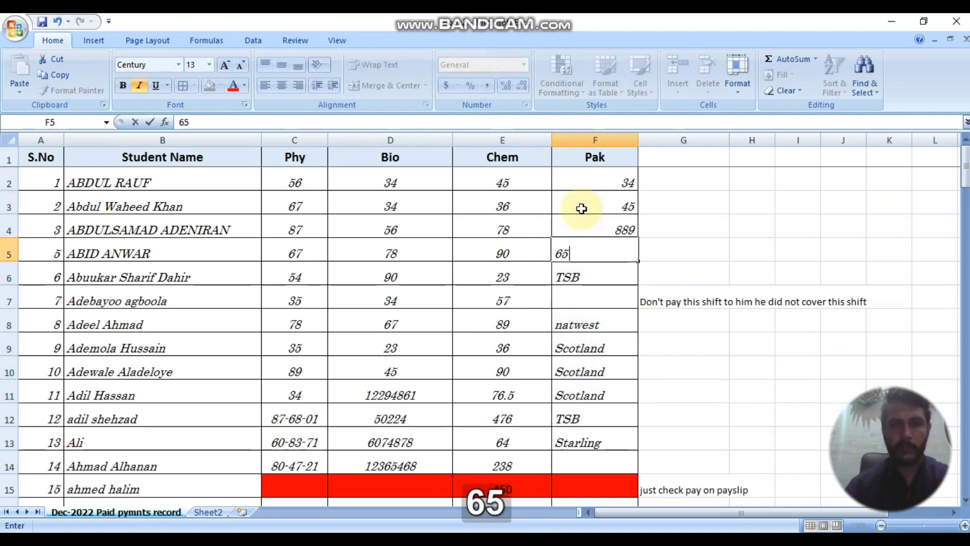
{"action": "key", "text": "Return"}
Enter the Pak marks 33, 57 and 90 in F6:F8
{"action": "type", "text": "33"}
{"action": "key", "text": "Return"}
{"action": "type", "text": "5"}
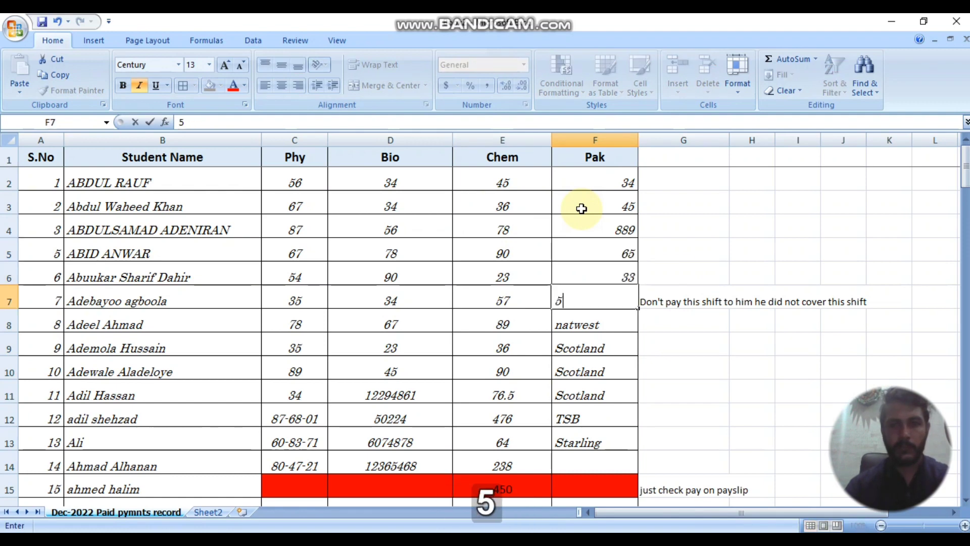
{"action": "type", "text": "7"}
{"action": "key", "text": "Return"}
{"action": "type", "text": "90"}
{"action": "key", "text": "Return"}
Enter the Pak marks 445, 35 and 78 in F9:F11
{"action": "type", "text": "-"}
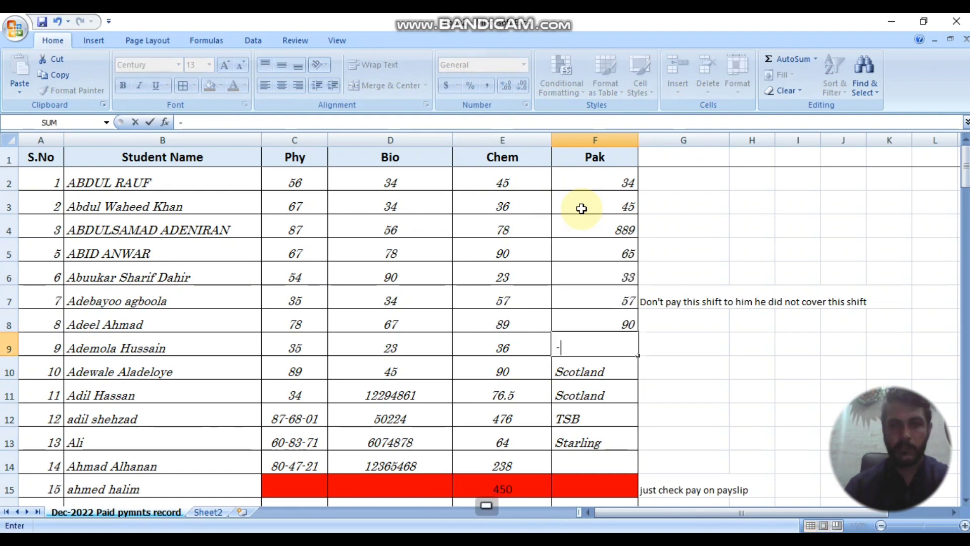
{"action": "key", "text": "BackSpace"}
{"action": "type", "text": "445"}
{"action": "key", "text": "Return"}
{"action": "type", "text": "35"}
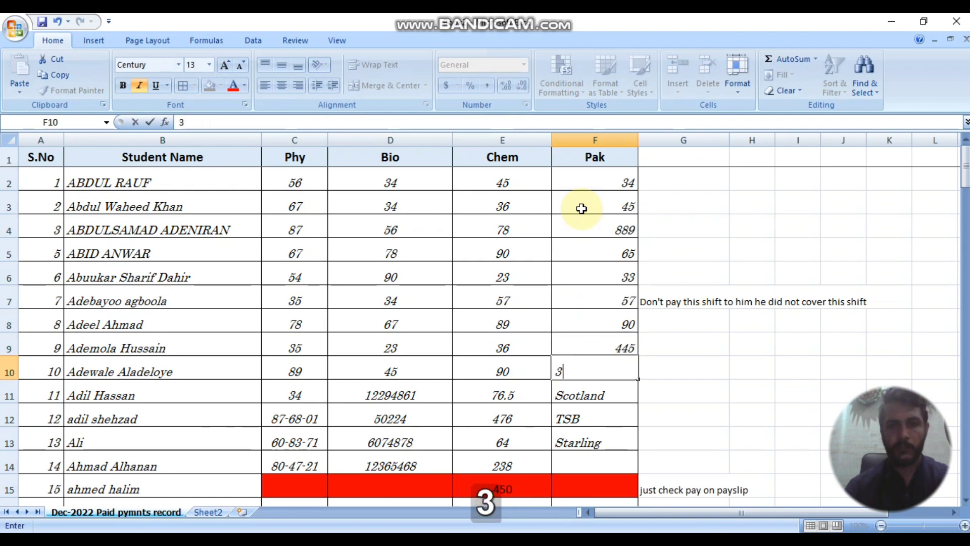
{"action": "key", "text": "Return"}
{"action": "type", "text": "78"}
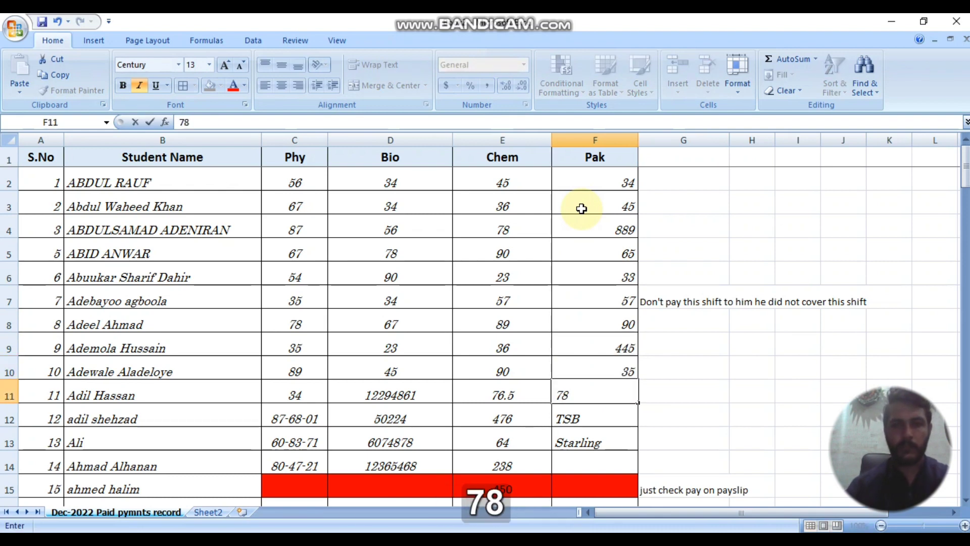
Correct the third student's Pak mark in F4 to 88
{"action": "left_click", "coordinate": [628, 231]}
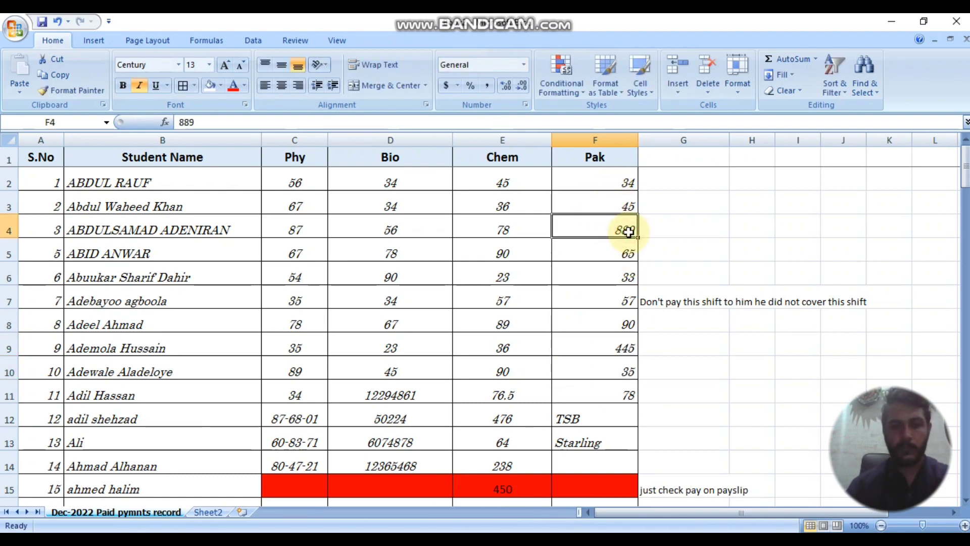
{"action": "type", "text": "88"}
{"action": "key", "text": "Return"}
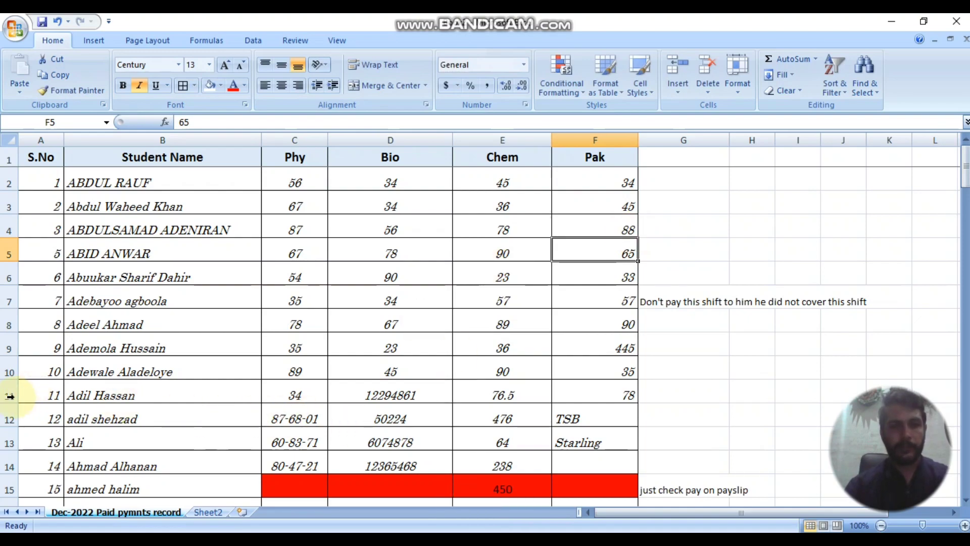
Delete all student rows from row 11 to the end of the list
{"action": "left_click_drag", "start_coordinate": [2, 395], "coordinate": [23, 500]}
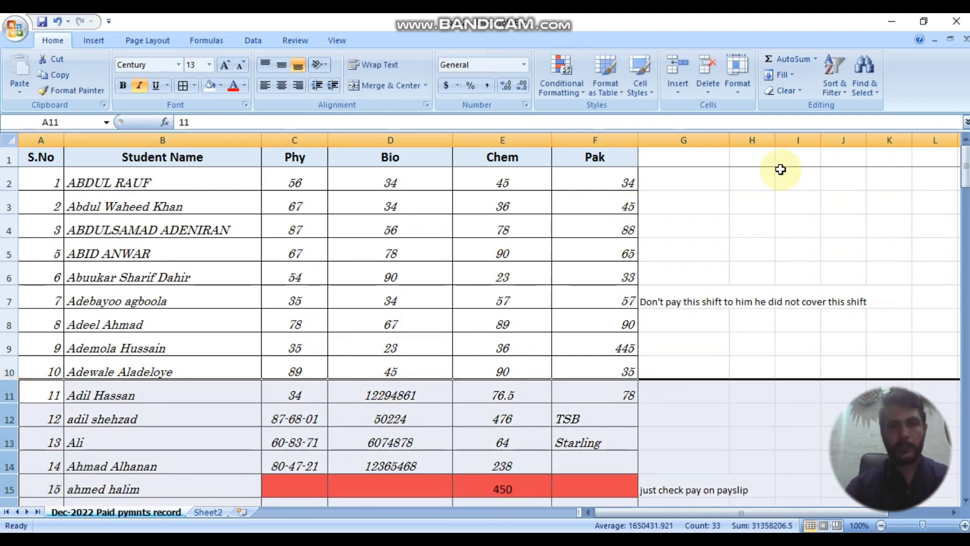
{"action": "left_click", "coordinate": [709, 71]}
{"action": "scroll", "coordinate": [485, 390], "scroll_direction": "down", "scroll_amount": 4}
{"action": "scroll", "coordinate": [404, 360], "scroll_direction": "up", "scroll_amount": 2}
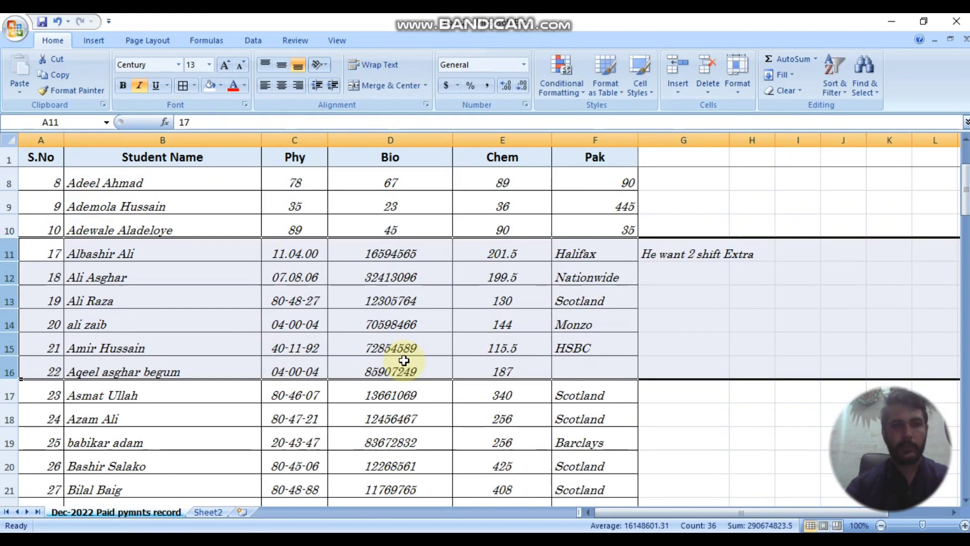
{"action": "left_click_drag", "start_coordinate": [4, 253], "coordinate": [145, 396]}
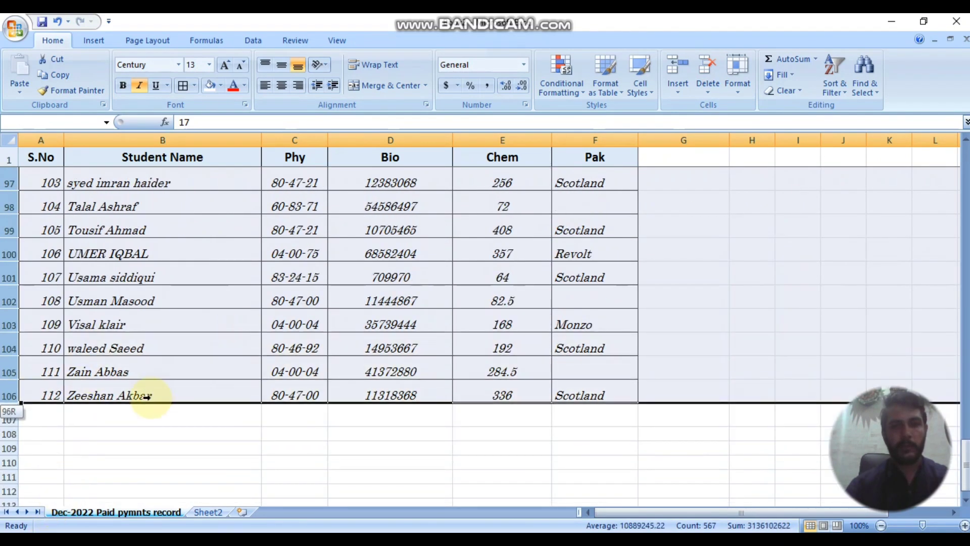
{"action": "left_click", "coordinate": [707, 71]}
{"action": "scroll", "coordinate": [603, 207], "scroll_direction": "up", "scroll_amount": 1}
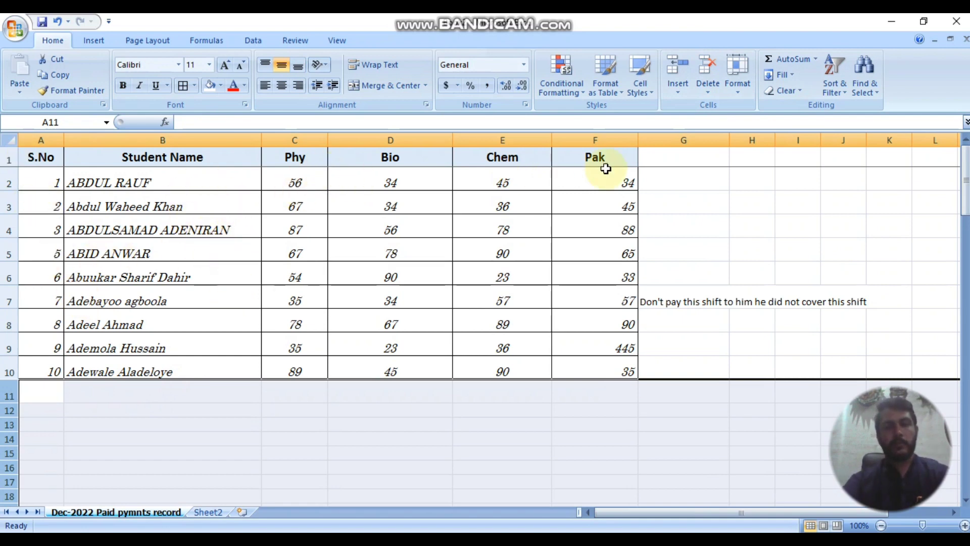
Clear the leftover shift note in cell G7 beside the marks list
{"action": "left_click", "coordinate": [667, 302]}
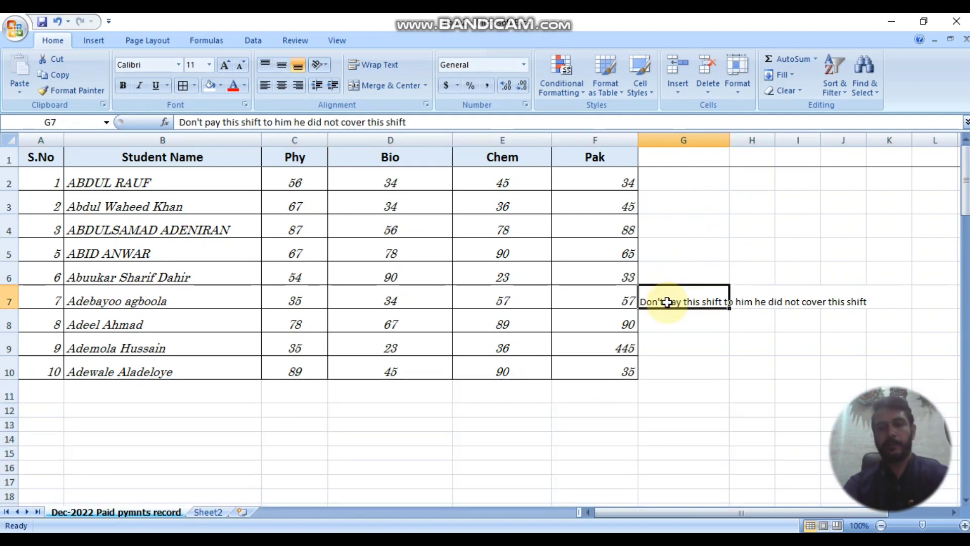
{"action": "key", "text": "Delete"}
{"action": "left_click", "coordinate": [688, 343]}
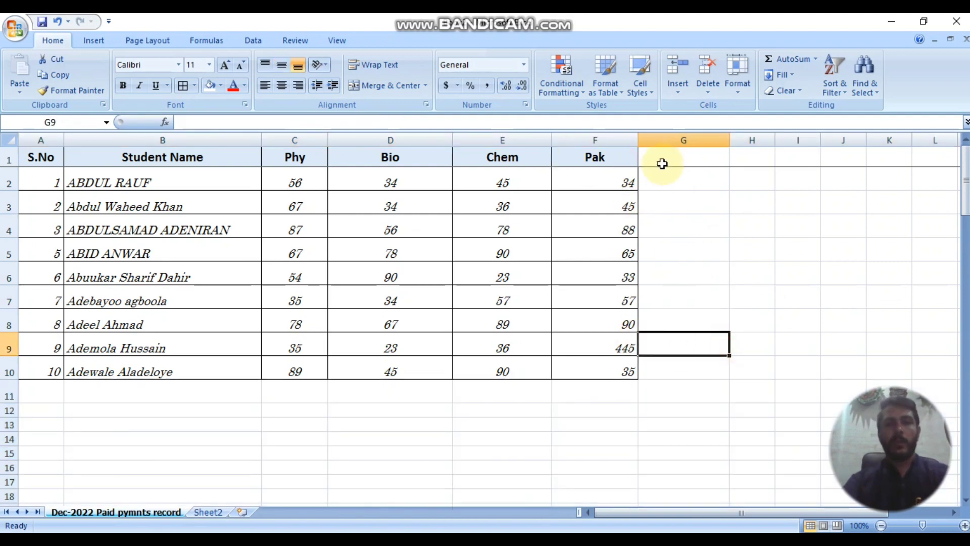
From a cell in the marks list, examine the Column, Line, Bar, Scatter, Area and Other Charts types available for insertion
{"action": "left_click", "coordinate": [290, 183]}
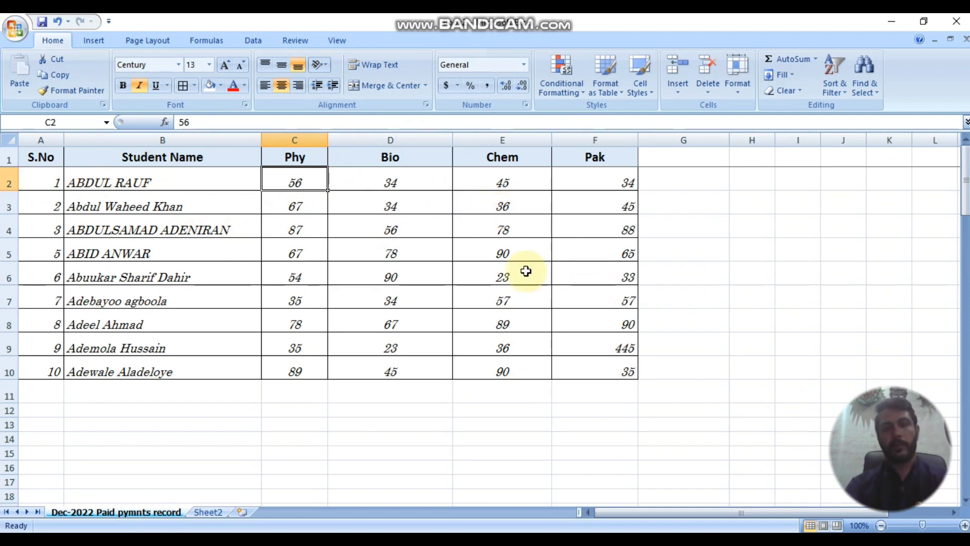
{"action": "left_click", "coordinate": [93, 40]}
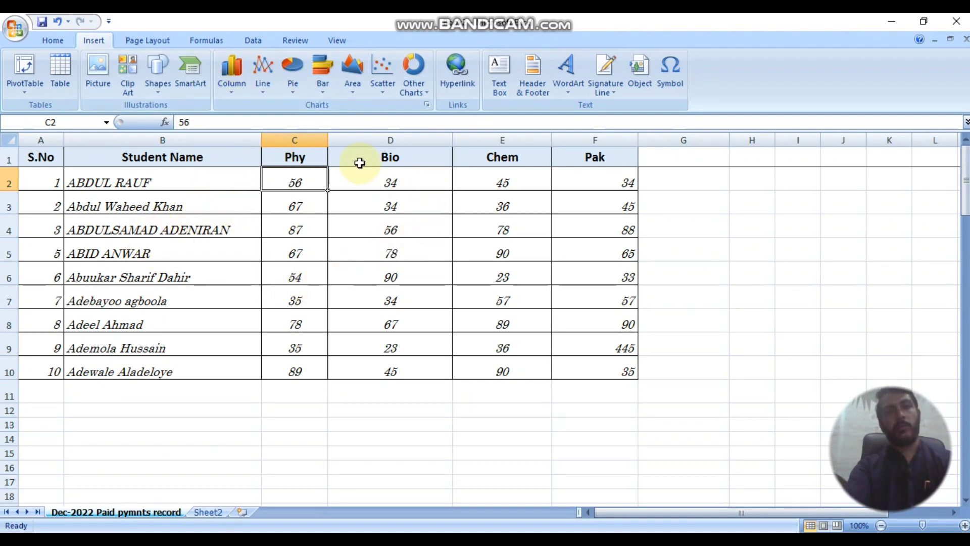
{"action": "left_click", "coordinate": [230, 91]}
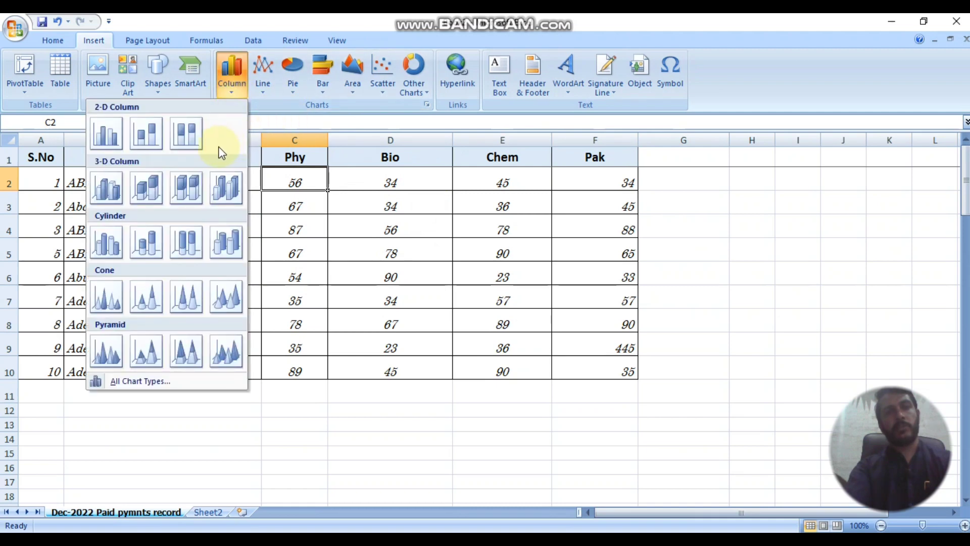
{"action": "left_click", "coordinate": [264, 86]}
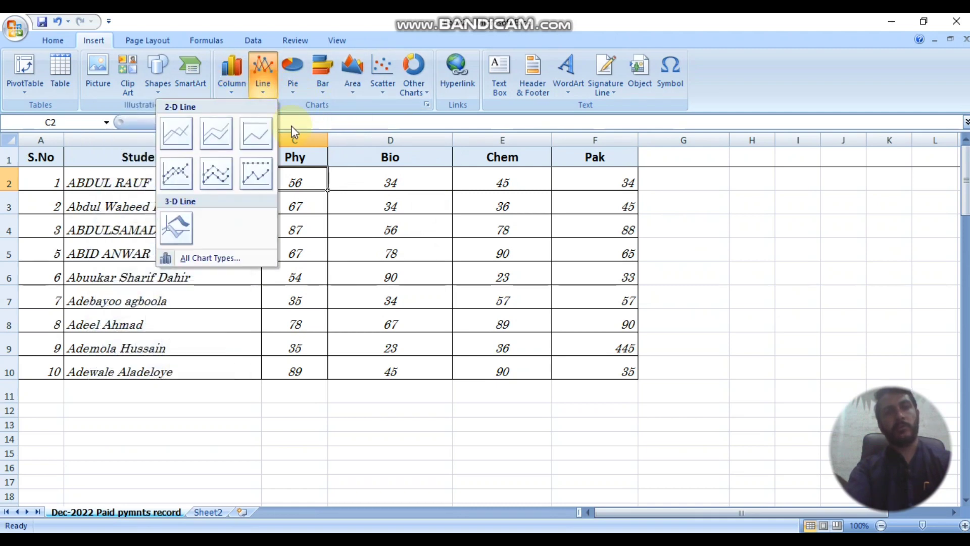
{"action": "left_click", "coordinate": [330, 98]}
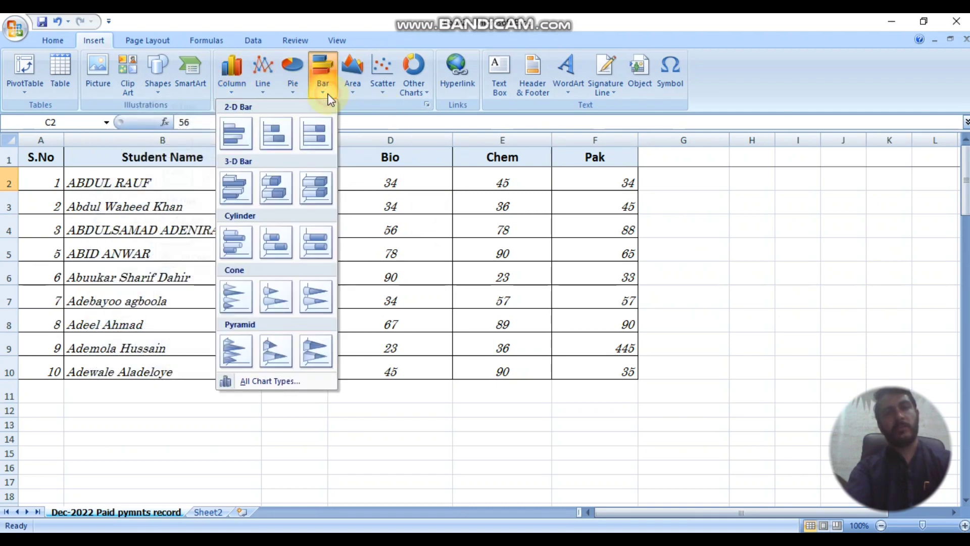
{"action": "left_click", "coordinate": [383, 94]}
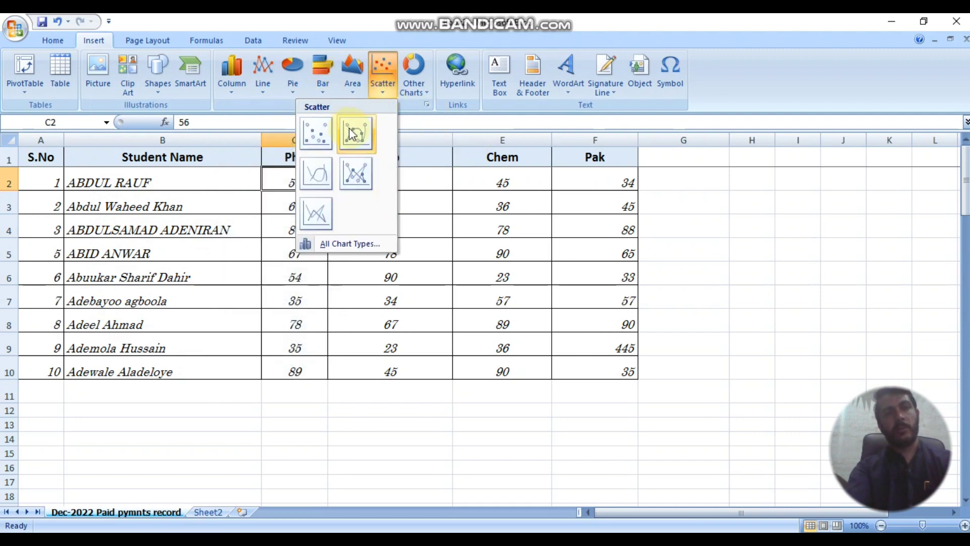
{"action": "left_click", "coordinate": [357, 96]}
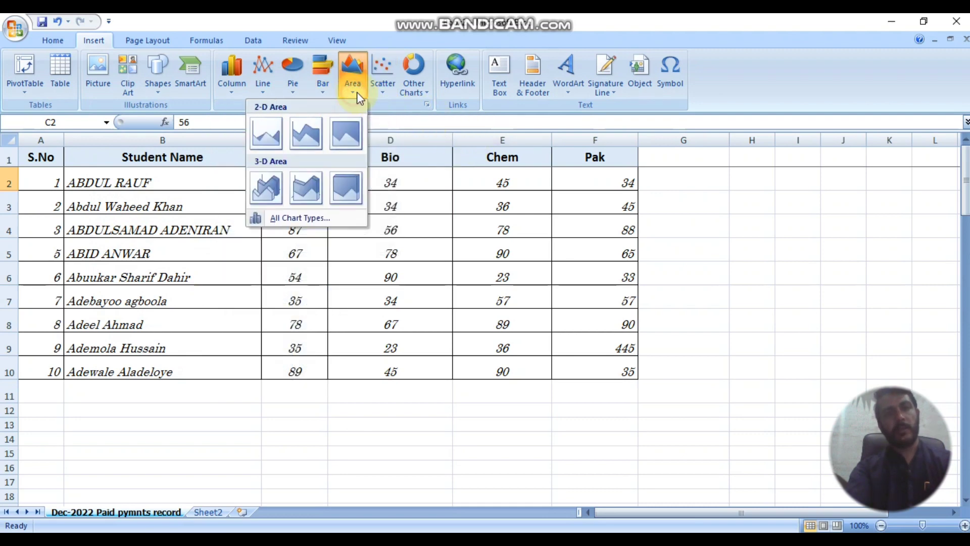
{"action": "left_click", "coordinate": [425, 97]}
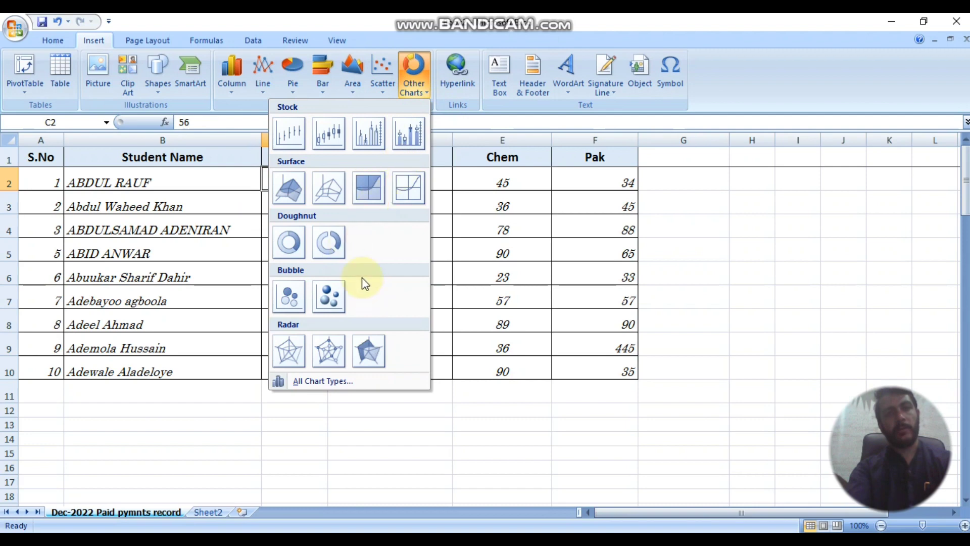
Examine the column chart types and the Templates, Column, Line and Pie categories in the full chart gallery, leaving without inserting one
{"action": "left_click", "coordinate": [232, 88]}
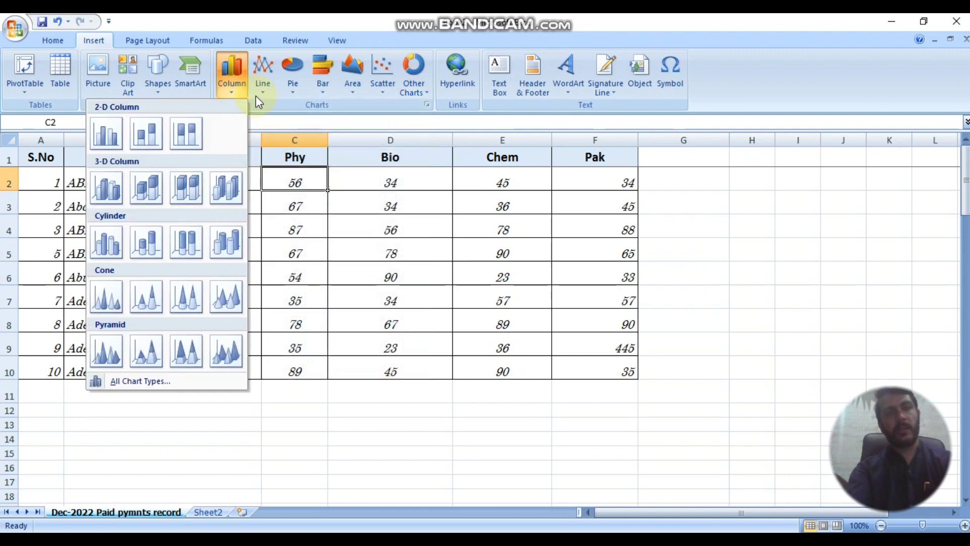
{"action": "left_click", "coordinate": [427, 104]}
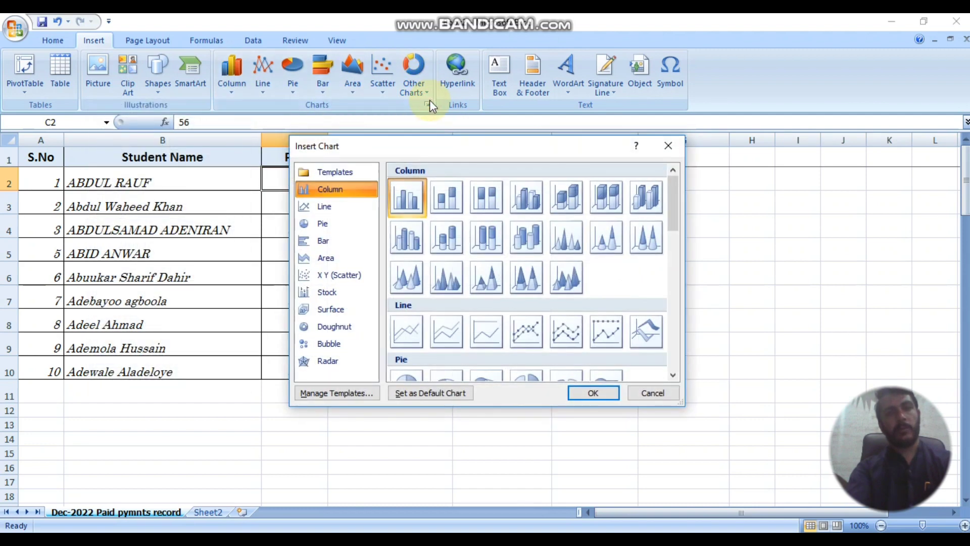
{"action": "left_click", "coordinate": [349, 172]}
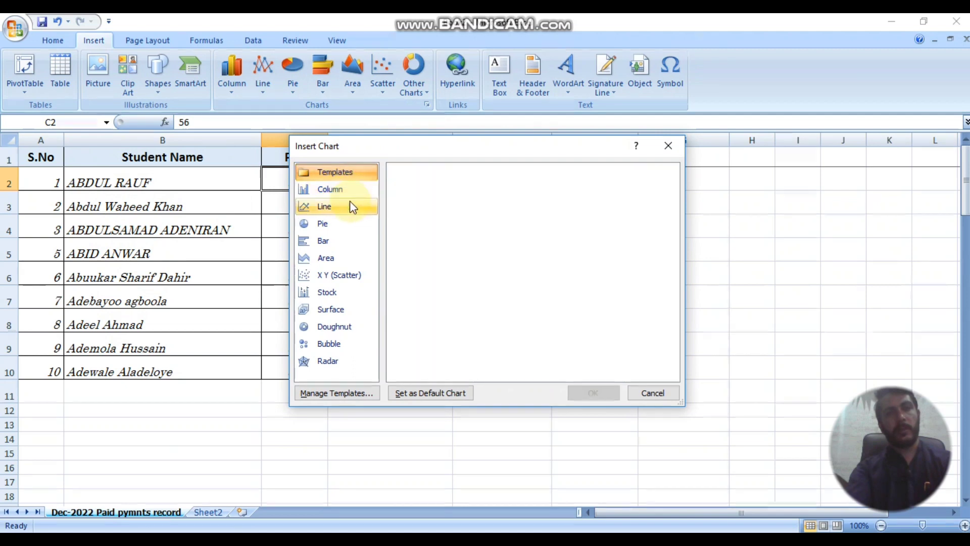
{"action": "left_click", "coordinate": [350, 192]}
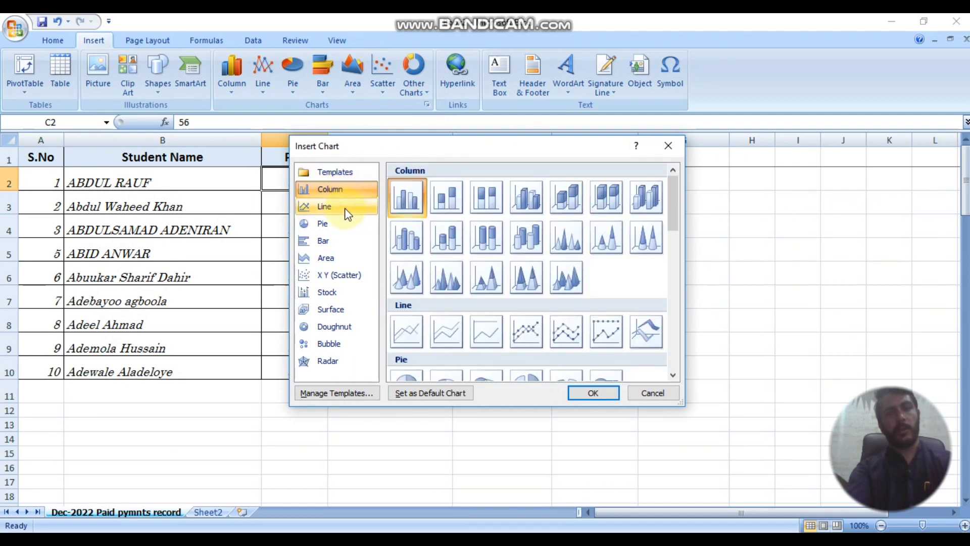
{"action": "left_click", "coordinate": [347, 207]}
{"action": "left_click", "coordinate": [345, 225]}
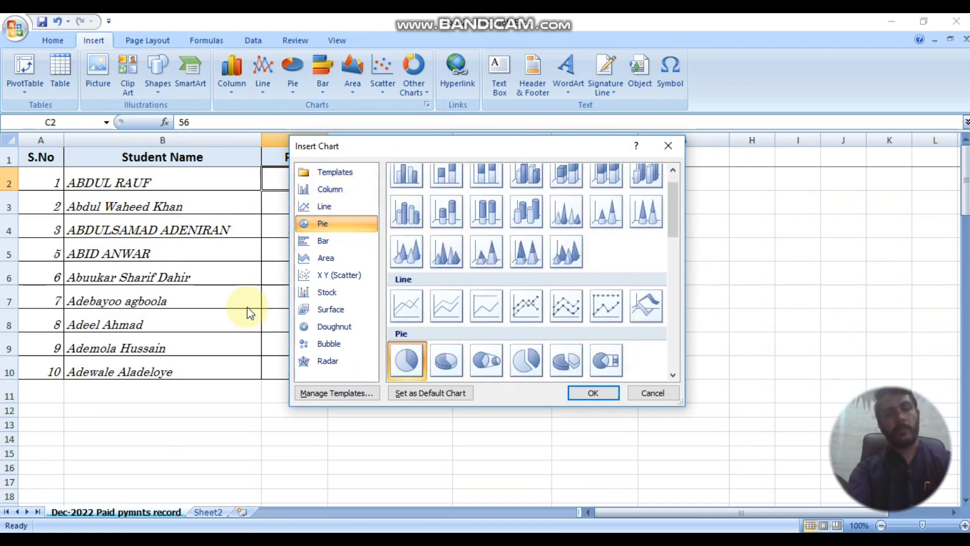
{"action": "left_click", "coordinate": [205, 278]}
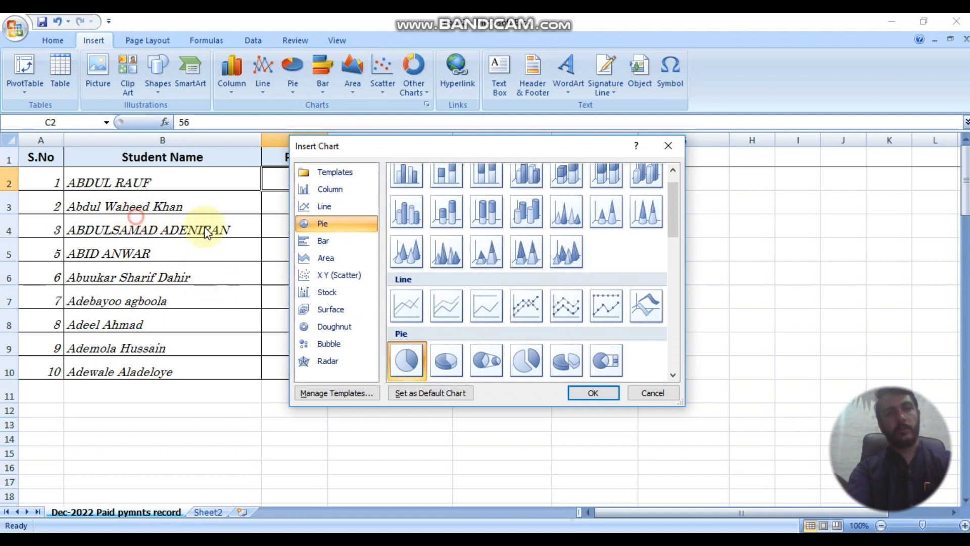
{"action": "left_click", "coordinate": [667, 146]}
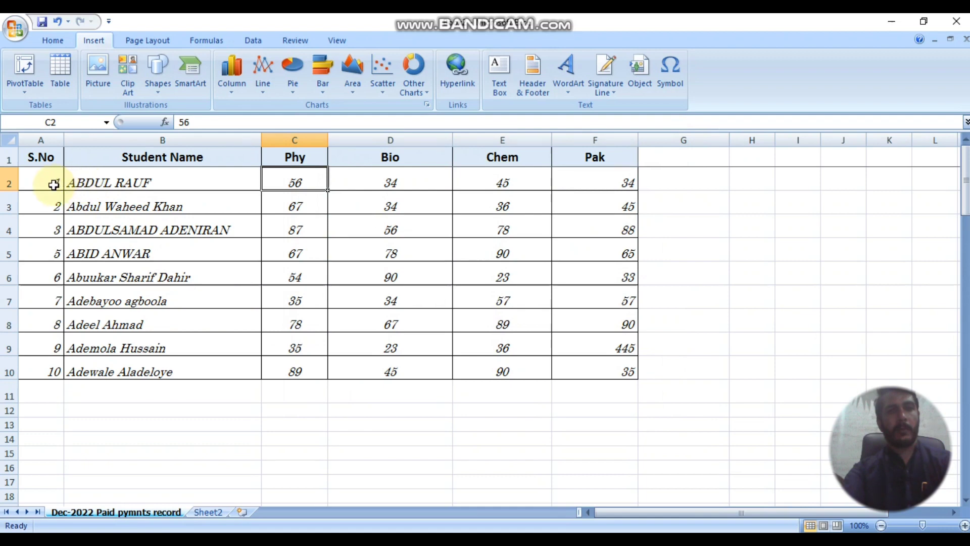
Insert a line chart with markers from B2:F10 and place it over the mark columns, just below the header row
{"action": "left_click_drag", "start_coordinate": [83, 182], "coordinate": [626, 366]}
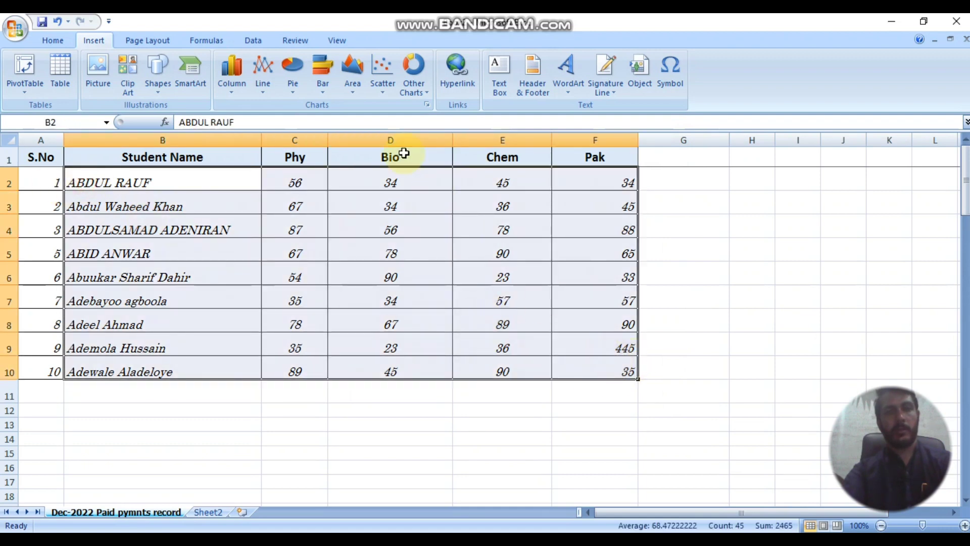
{"action": "left_click", "coordinate": [270, 81]}
{"action": "left_click", "coordinate": [176, 173]}
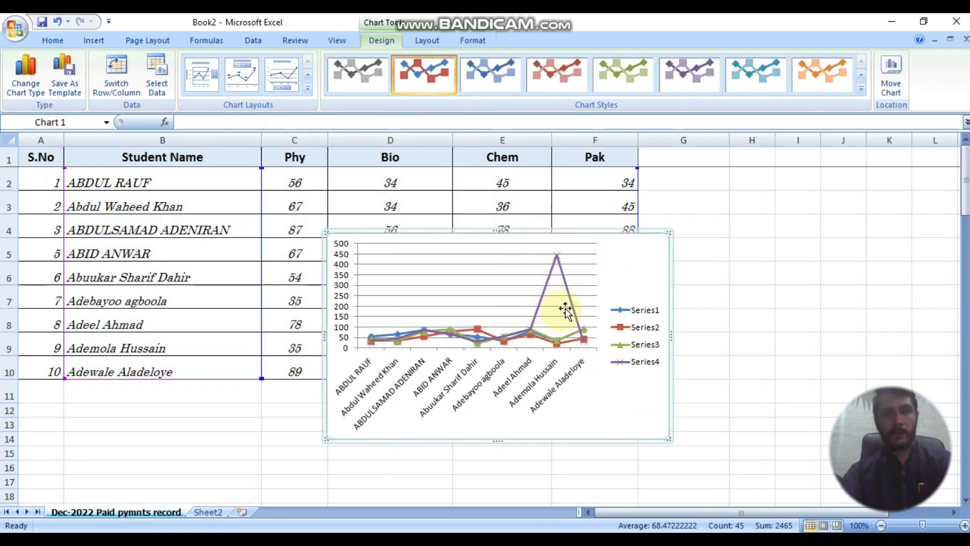
{"action": "left_click_drag", "start_coordinate": [613, 251], "coordinate": [659, 207]}
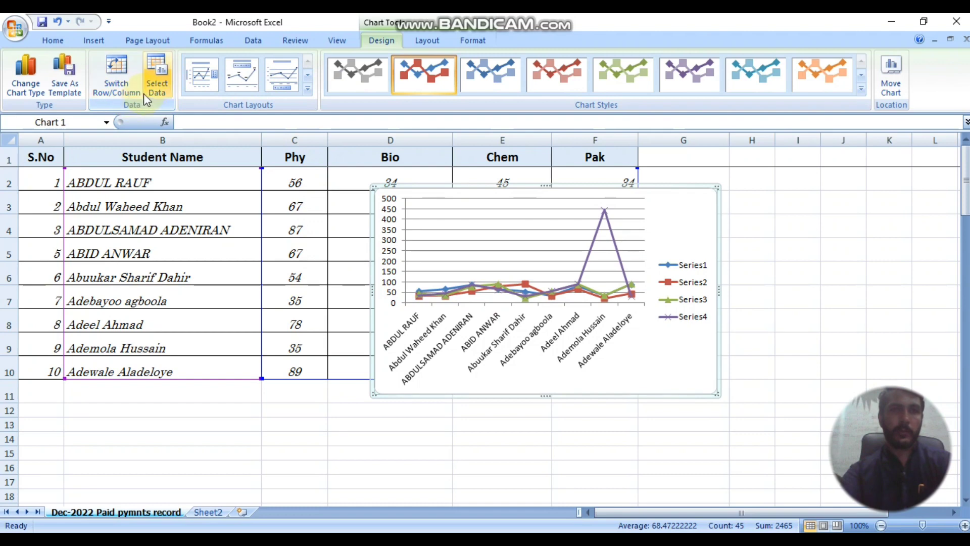
Change the line chart to a clustered column chart
{"action": "left_click", "coordinate": [41, 92]}
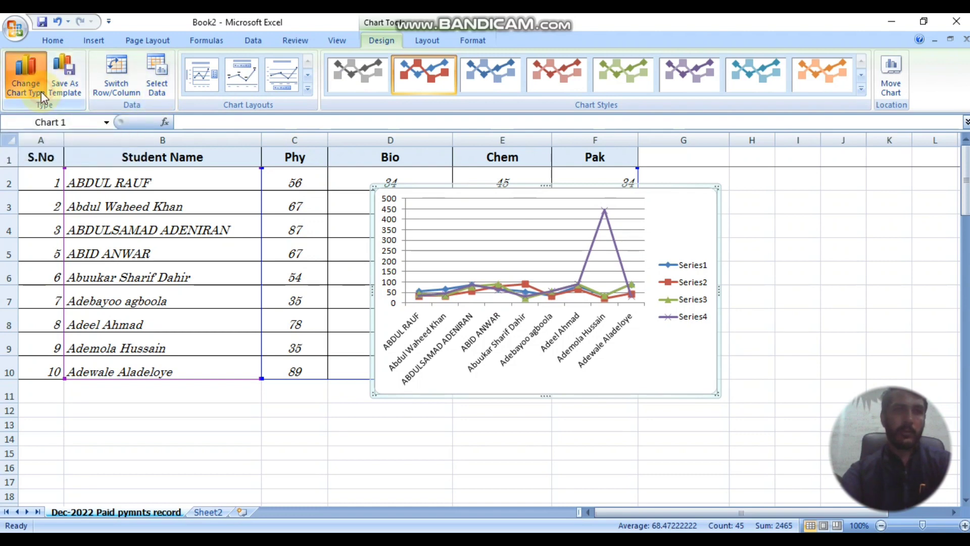
{"action": "left_click", "coordinate": [409, 210]}
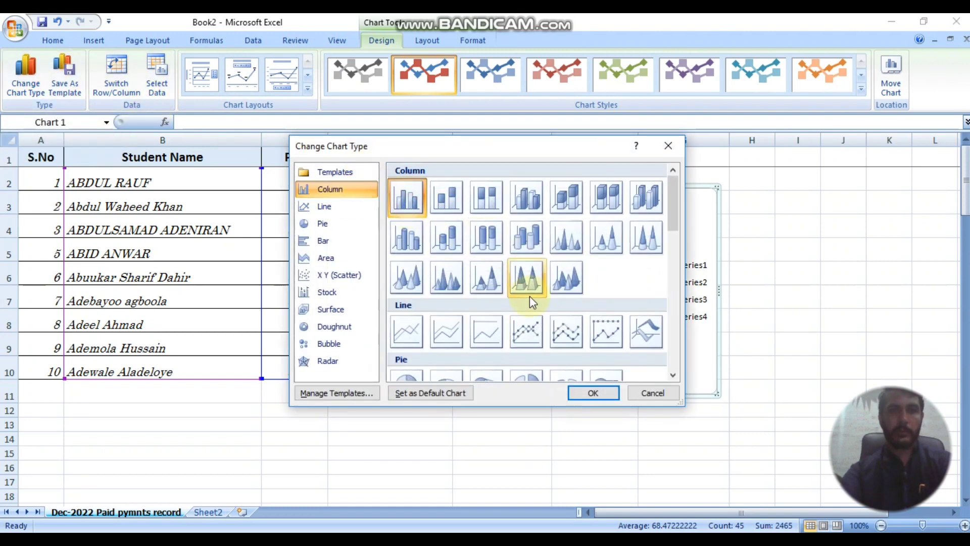
{"action": "left_click", "coordinate": [580, 393]}
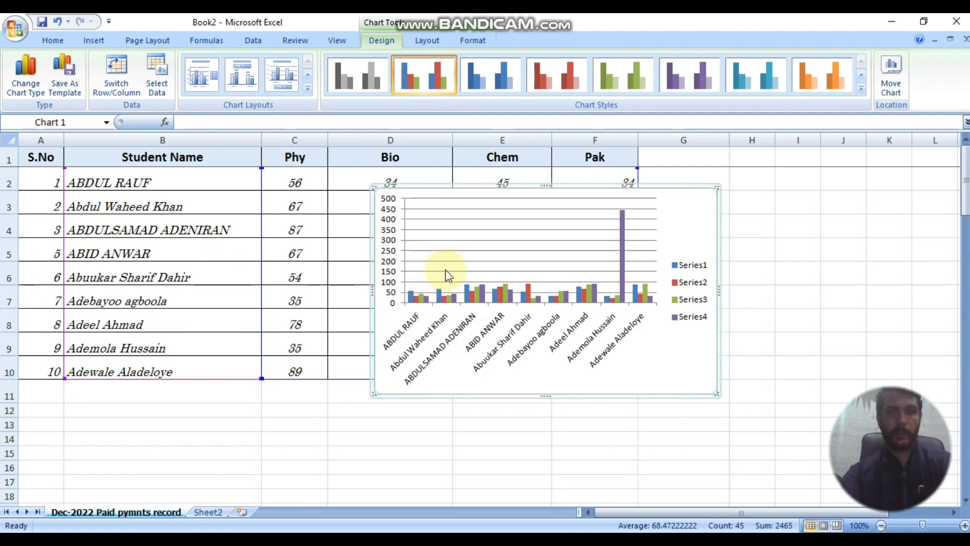
Enlarge the column chart to row 17 and out to the Student Name column, and reposition its plot area inside the frame
{"action": "left_click_drag", "start_coordinate": [717, 393], "coordinate": [768, 490]}
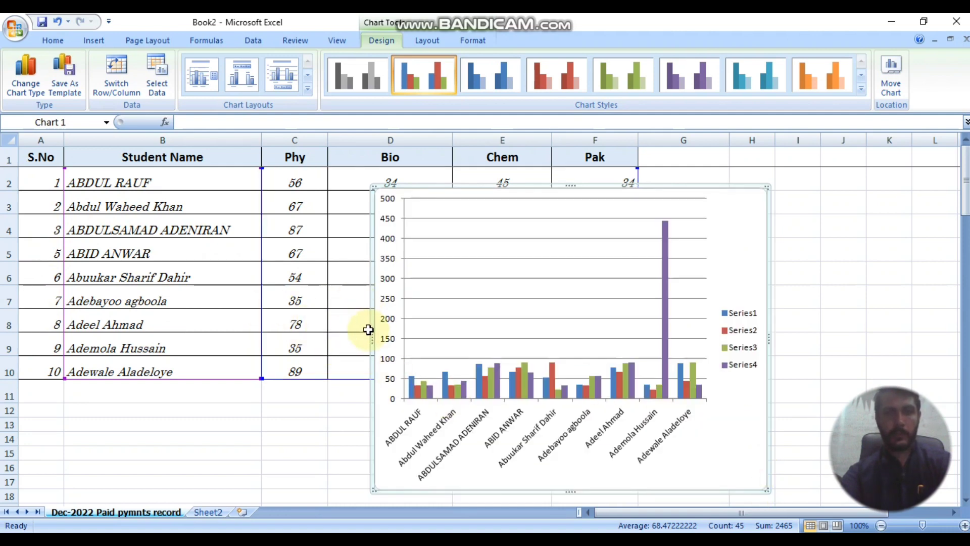
{"action": "left_click_drag", "start_coordinate": [361, 338], "coordinate": [169, 301]}
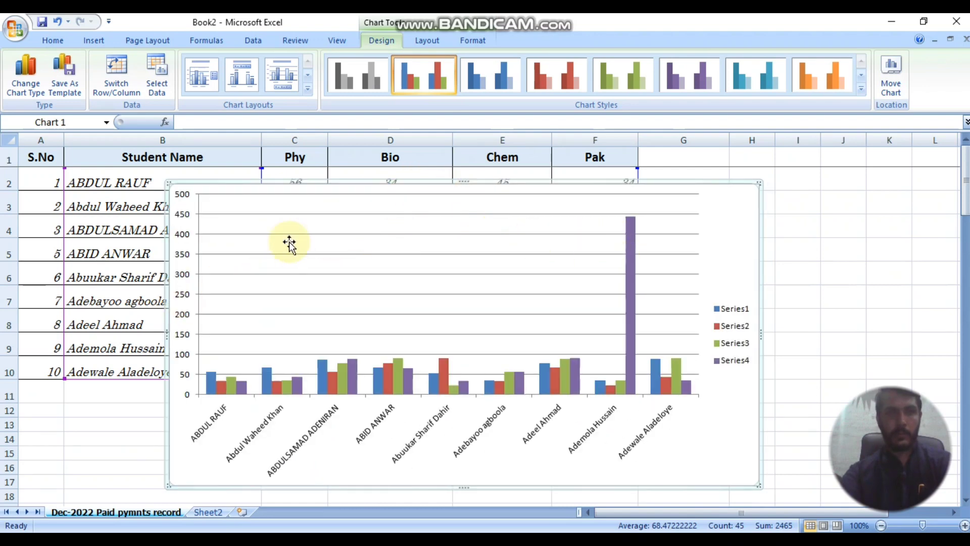
{"action": "left_click_drag", "start_coordinate": [272, 223], "coordinate": [412, 443]}
{"action": "left_click_drag", "start_coordinate": [481, 329], "coordinate": [483, 327]}
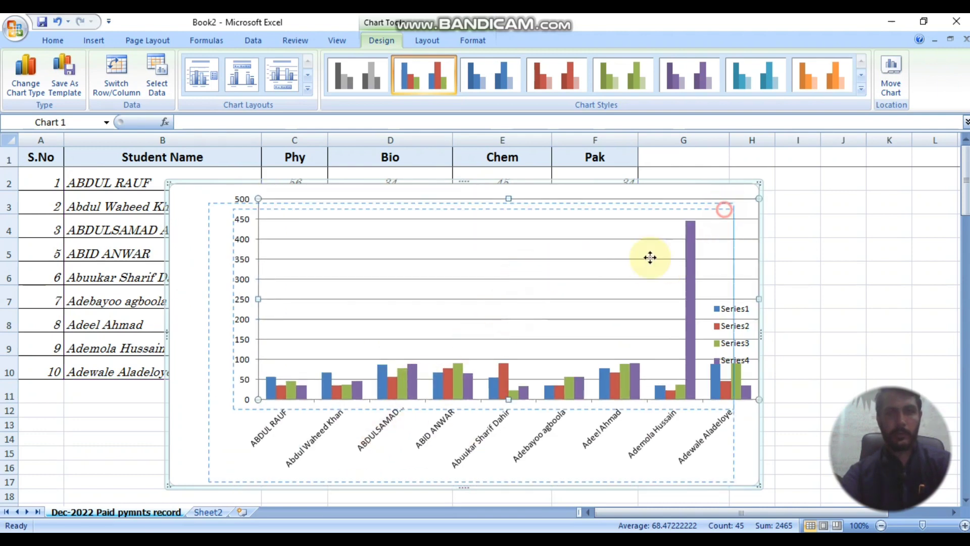
{"action": "left_click_drag", "start_coordinate": [621, 272], "coordinate": [558, 287]}
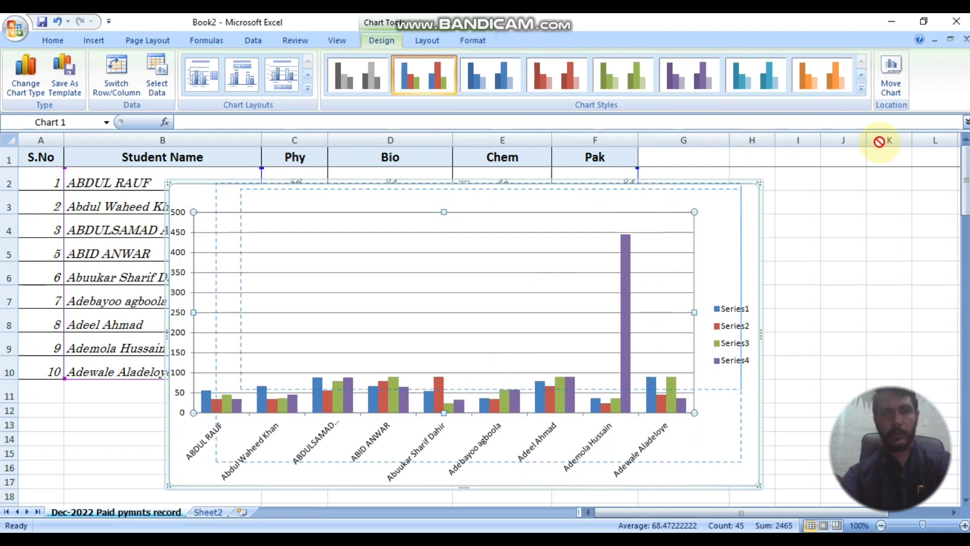
{"action": "left_click_drag", "start_coordinate": [255, 281], "coordinate": [251, 275]}
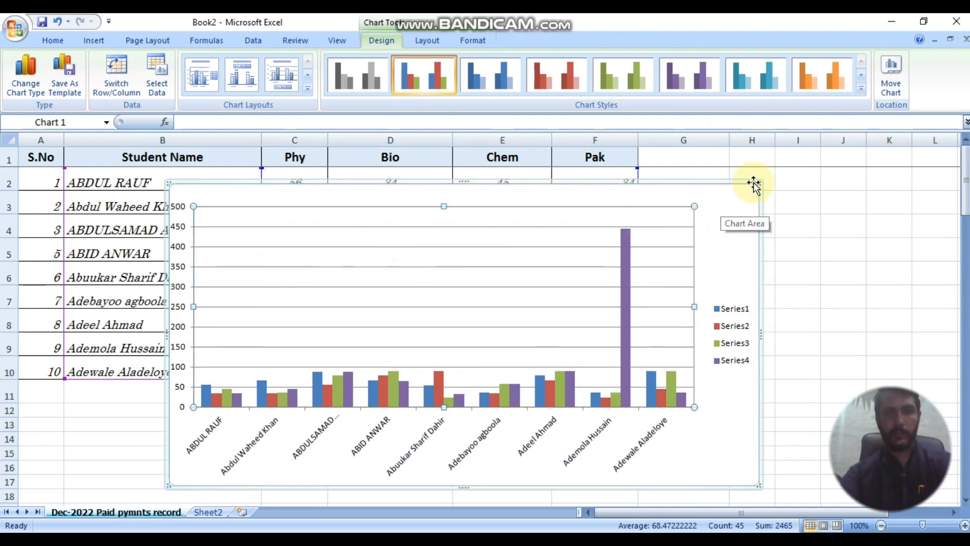
Shrink the chart to uncover the marks list and set the Pak mark in F9 to 45
{"action": "left_click_drag", "start_coordinate": [758, 182], "coordinate": [488, 351]}
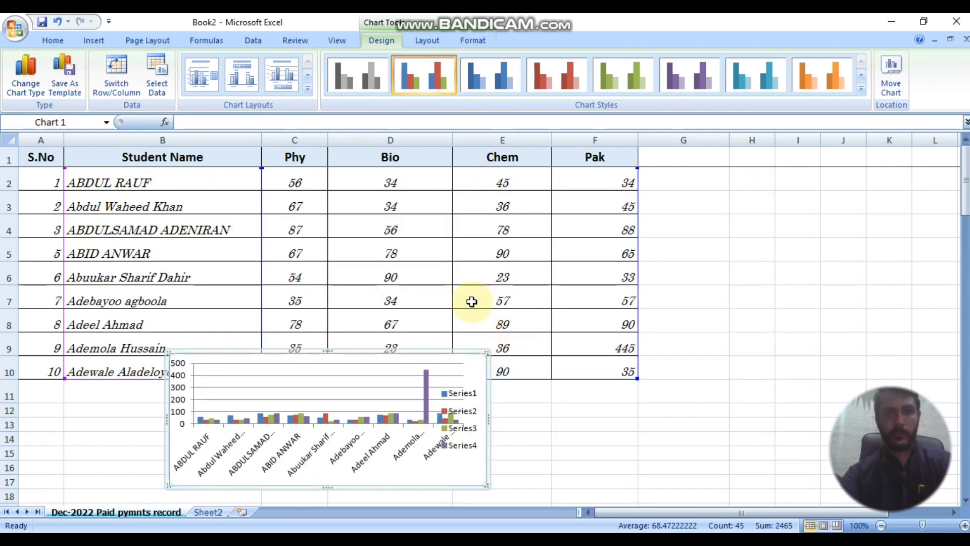
{"action": "left_click", "coordinate": [622, 347]}
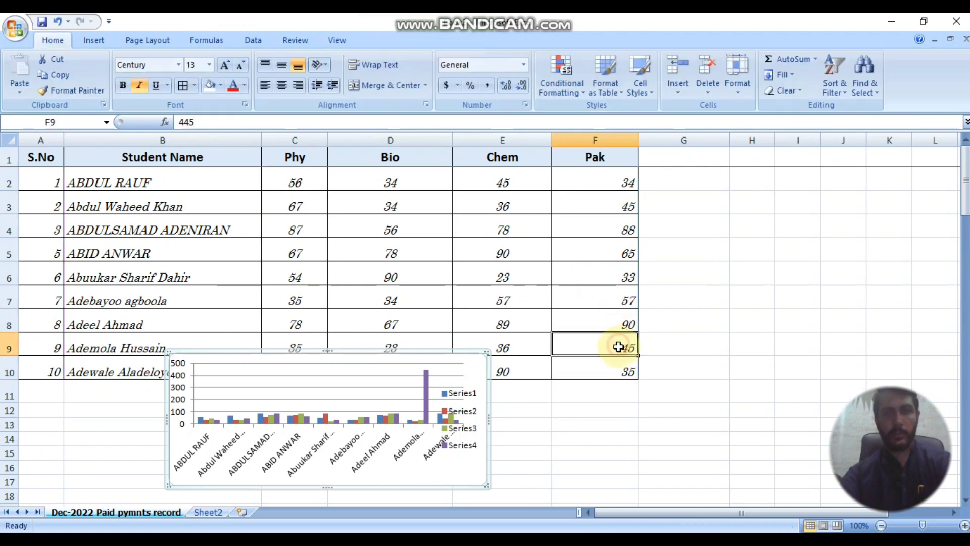
{"action": "type", "text": "45"}
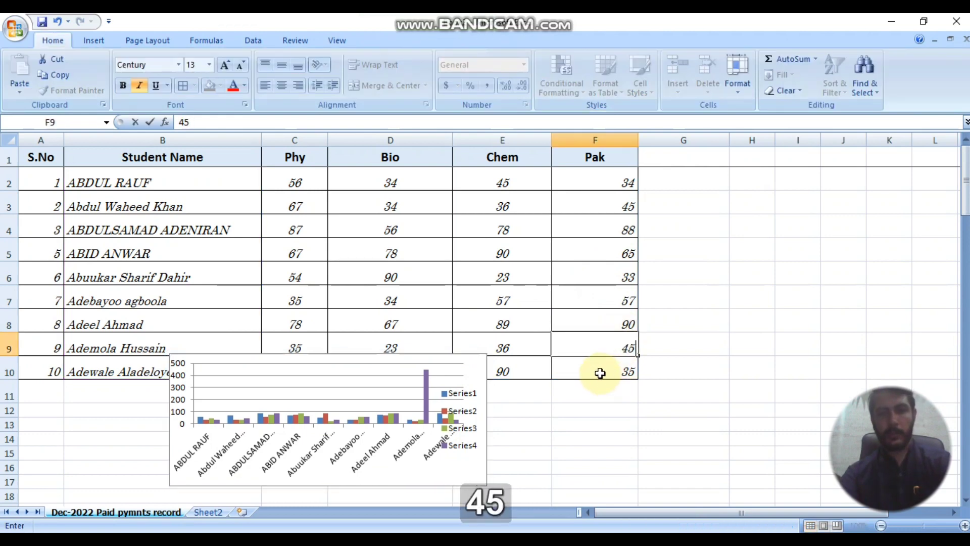
{"action": "left_click", "coordinate": [424, 430]}
{"action": "left_click", "coordinate": [390, 399]}
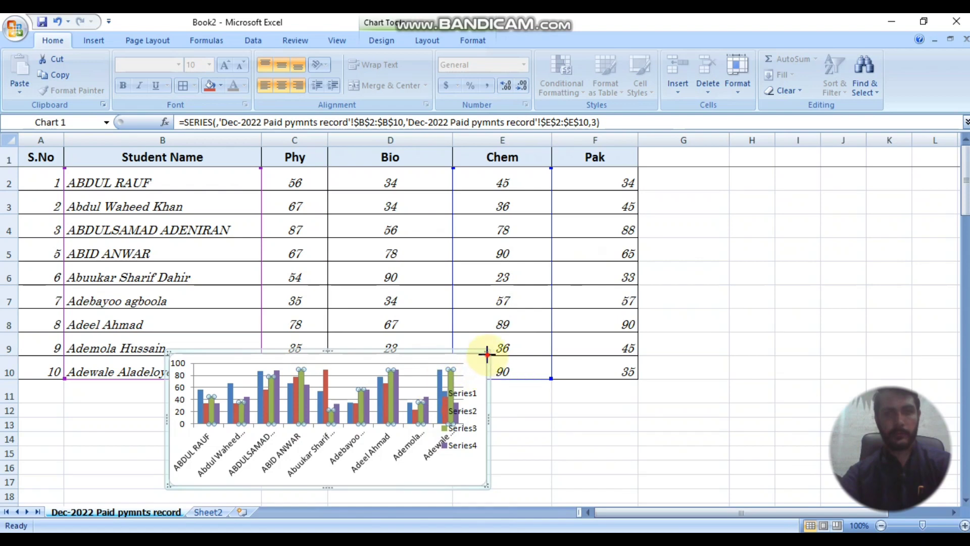
Enlarge the chart up to row 2 and across to column G, and inspect individual bars of its series
{"action": "left_click_drag", "start_coordinate": [487, 354], "coordinate": [709, 187]}
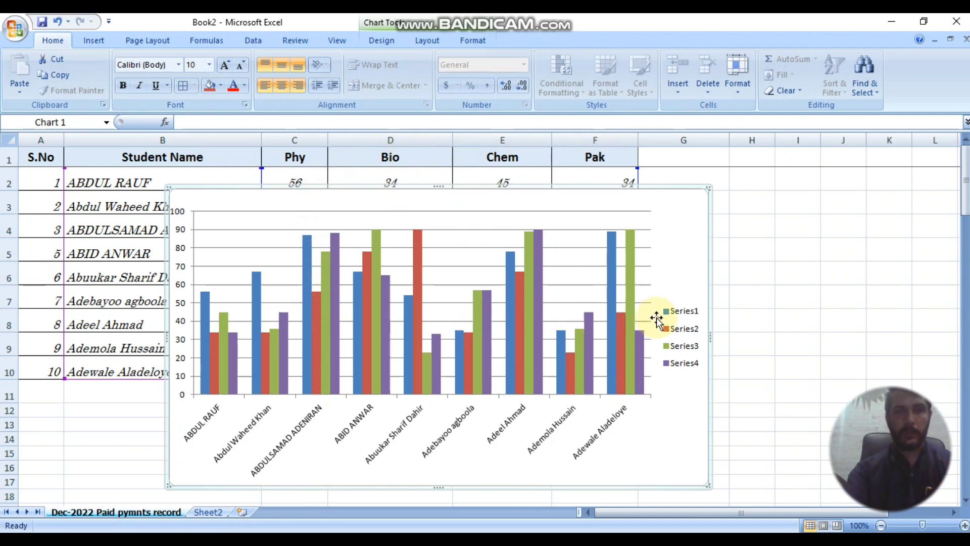
{"action": "mouse_move", "coordinate": [611, 361]}
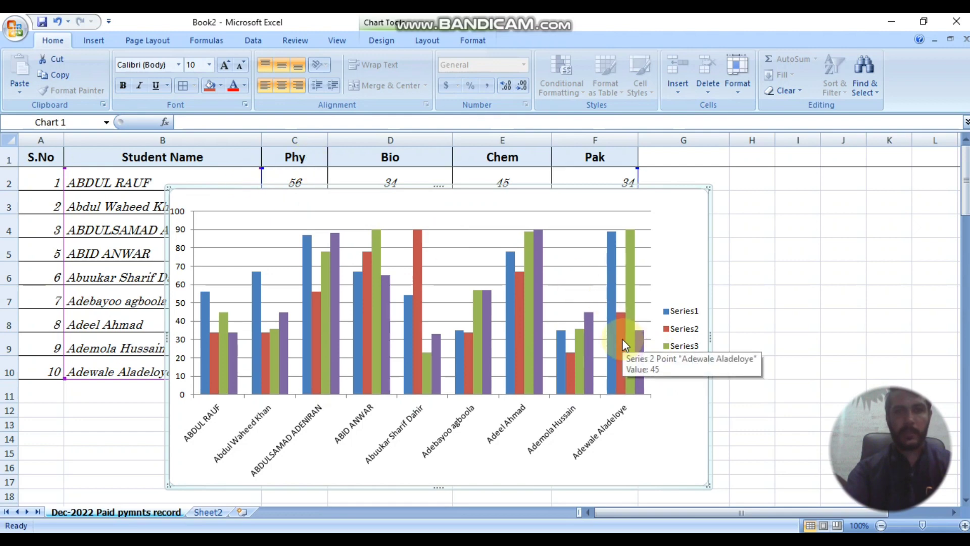
{"action": "mouse_move", "coordinate": [638, 337]}
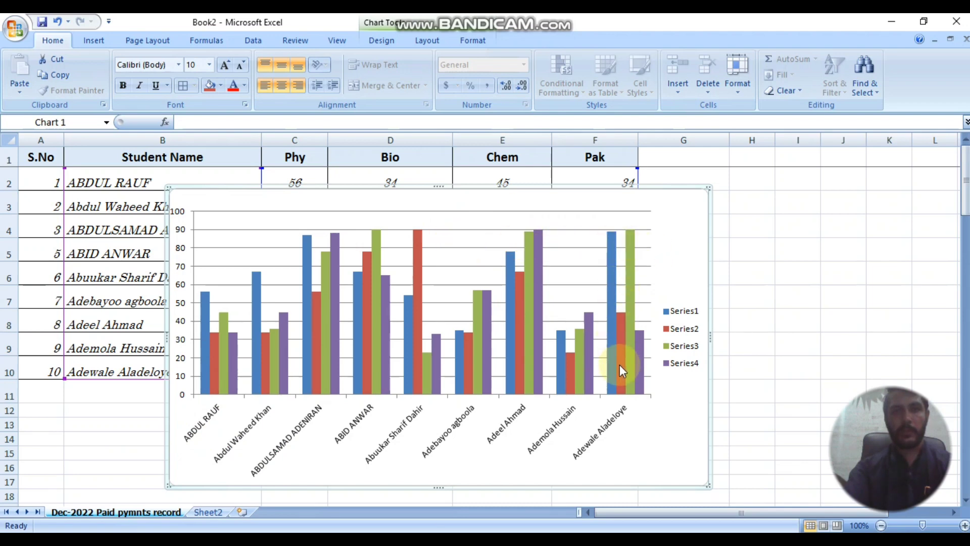
{"action": "left_click", "coordinate": [304, 266]}
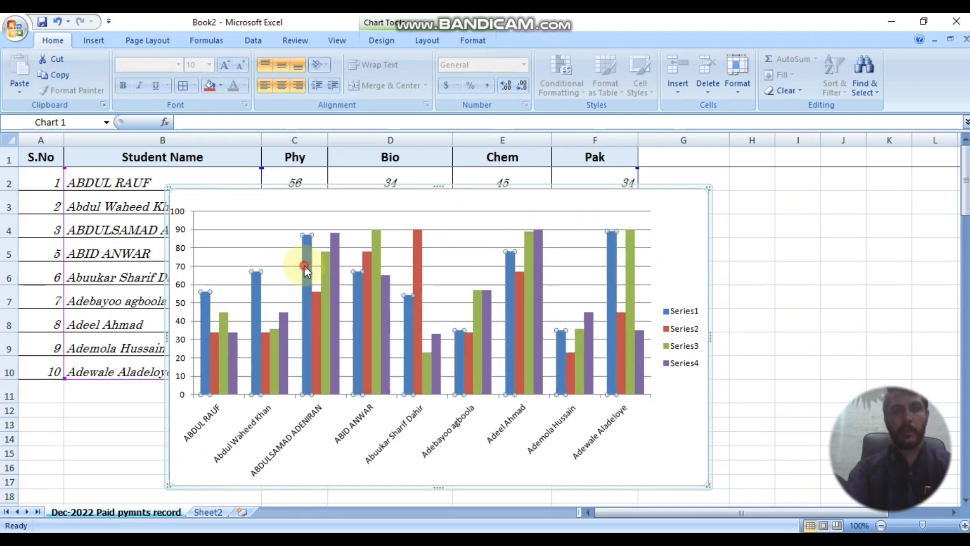
{"action": "left_click", "coordinate": [336, 259]}
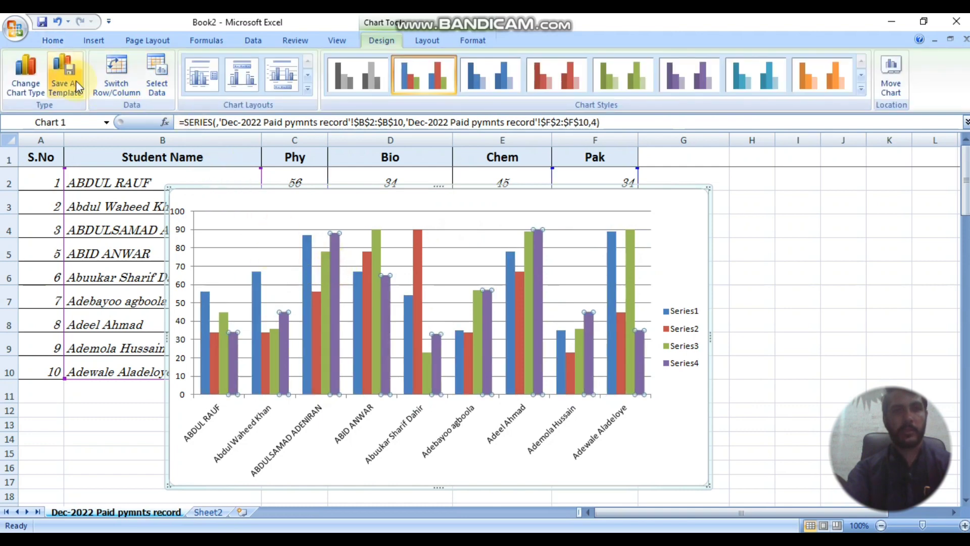
Change the clustered column chart to a stacked cone chart
{"action": "left_click", "coordinate": [26, 81]}
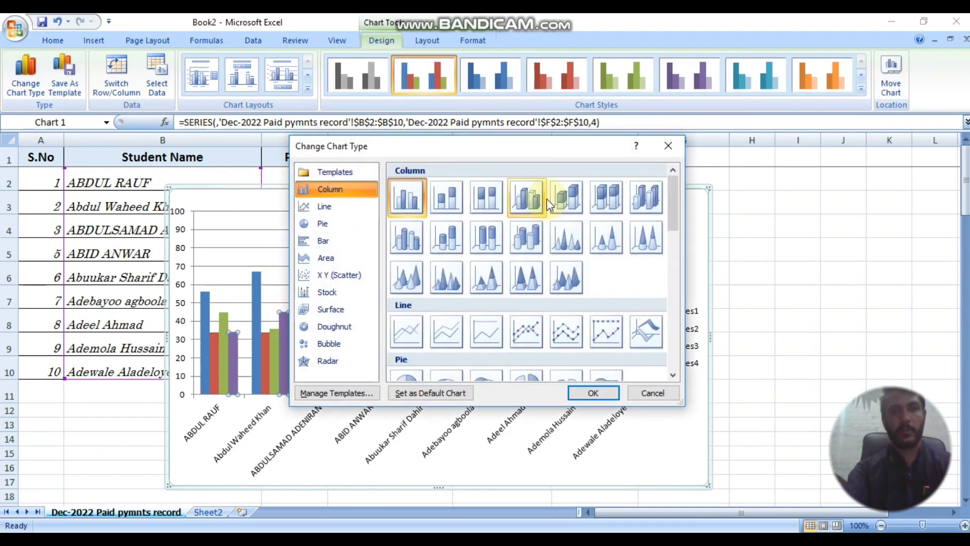
{"action": "left_click", "coordinate": [602, 239]}
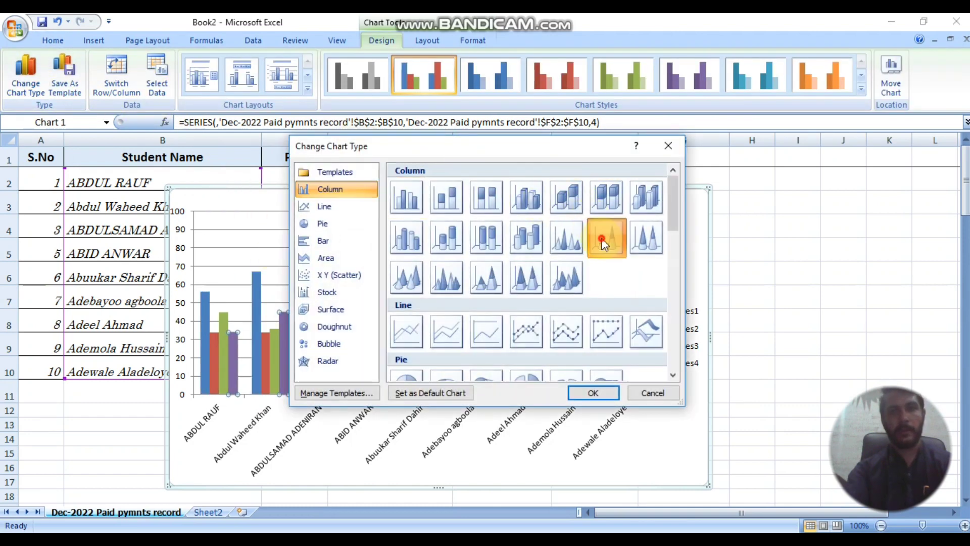
{"action": "left_click", "coordinate": [593, 393]}
{"action": "left_click", "coordinate": [469, 320]}
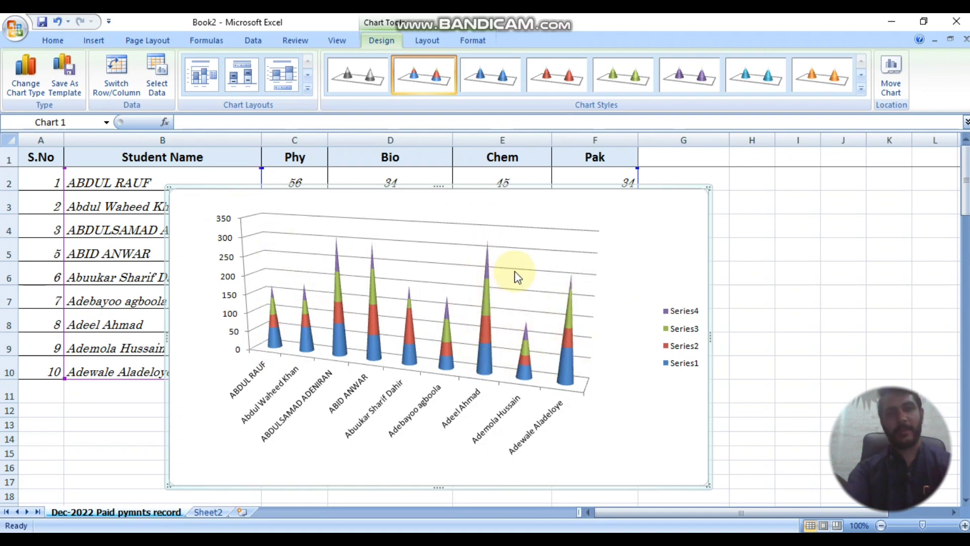
Review the Stock, Surface, Doughnut, Bubble and Radar chart types available for insertion
{"action": "left_click", "coordinate": [101, 44]}
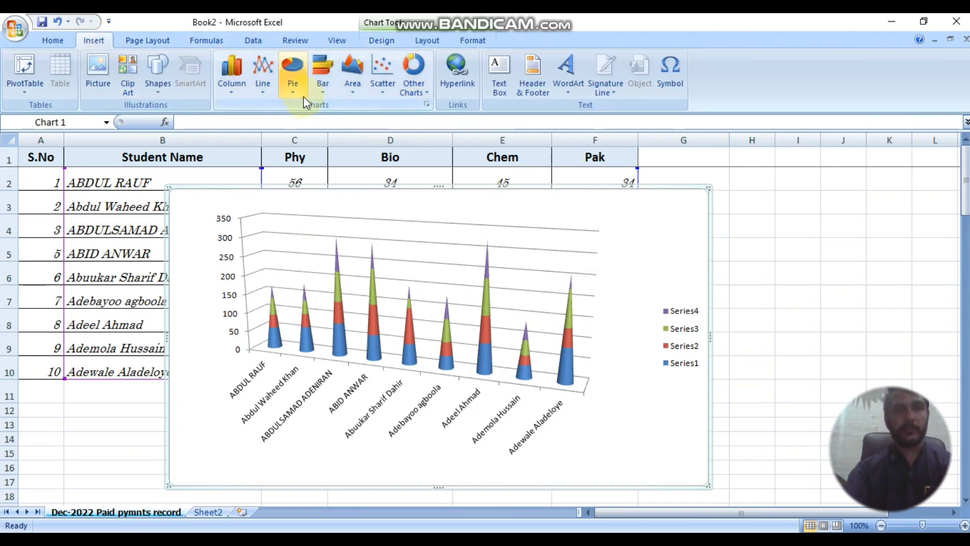
{"action": "left_click", "coordinate": [425, 96]}
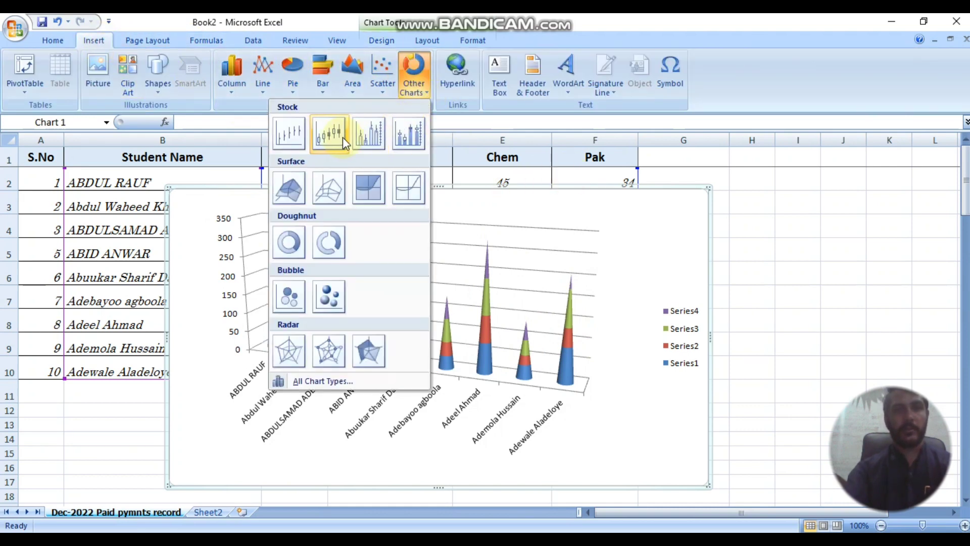
{"action": "left_click", "coordinate": [86, 231]}
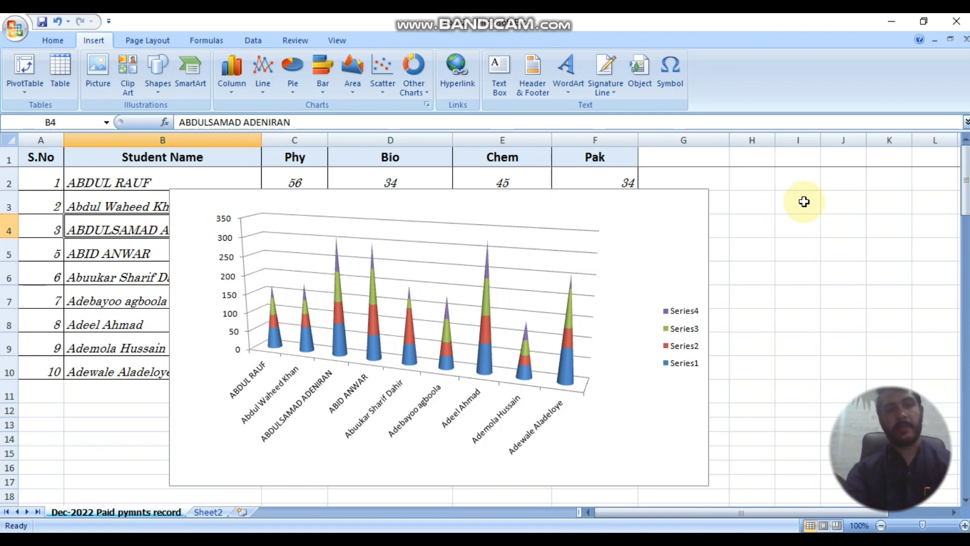
Move the cone chart below the marks list and shrink it to about rows 14 to 25, columns B to E
{"action": "left_click_drag", "start_coordinate": [654, 266], "coordinate": [570, 382]}
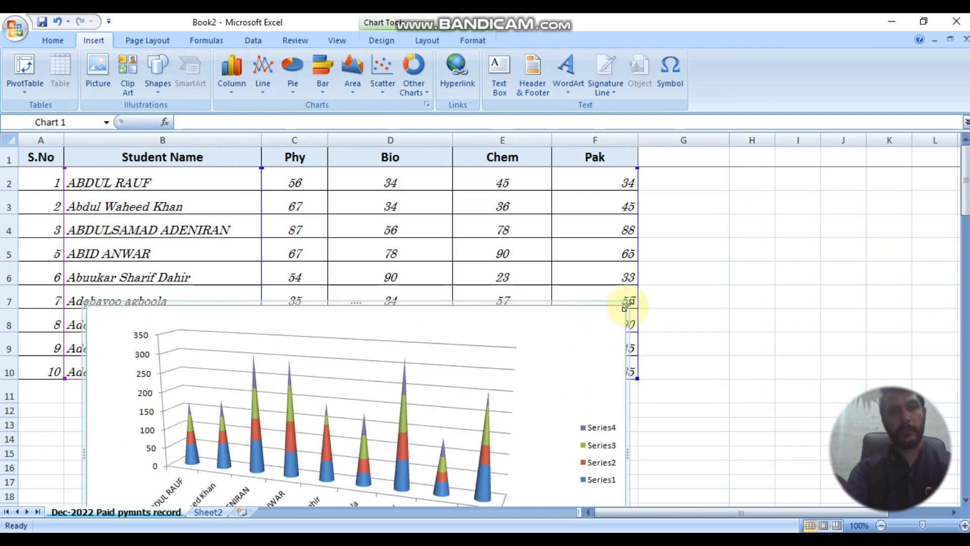
{"action": "left_click_drag", "start_coordinate": [626, 305], "coordinate": [517, 432]}
{"action": "scroll", "coordinate": [526, 405], "scroll_direction": "down", "scroll_amount": 3}
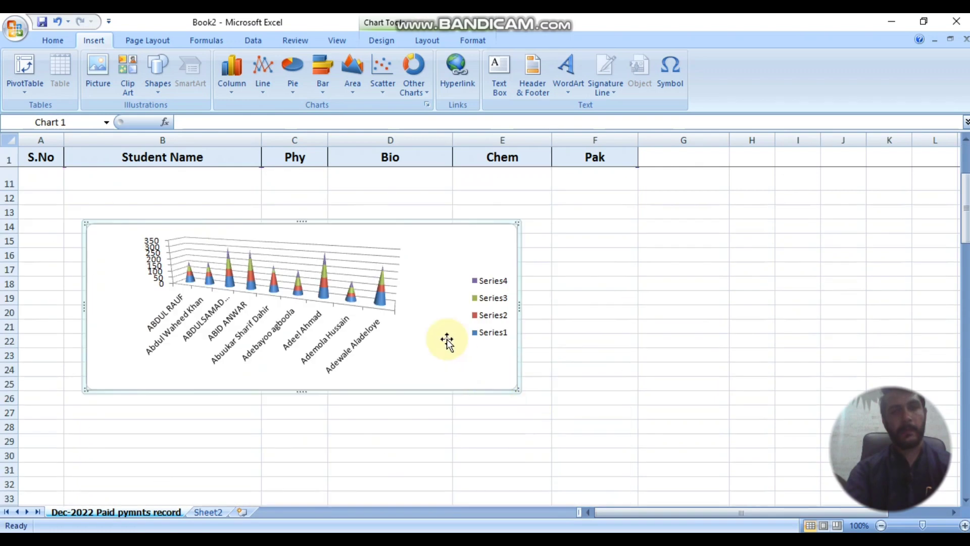
Shift the plot area within the cone chart toward the chart's right edge and deselect the chart
{"action": "left_click", "coordinate": [443, 328]}
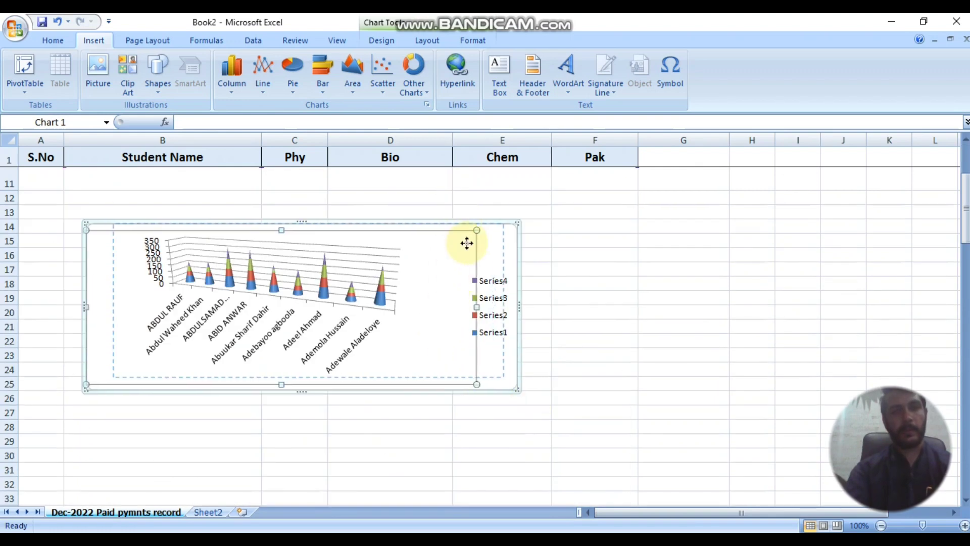
{"action": "left_click_drag", "start_coordinate": [467, 243], "coordinate": [641, 201]}
{"action": "scroll", "coordinate": [540, 307], "scroll_direction": "up", "scroll_amount": 1}
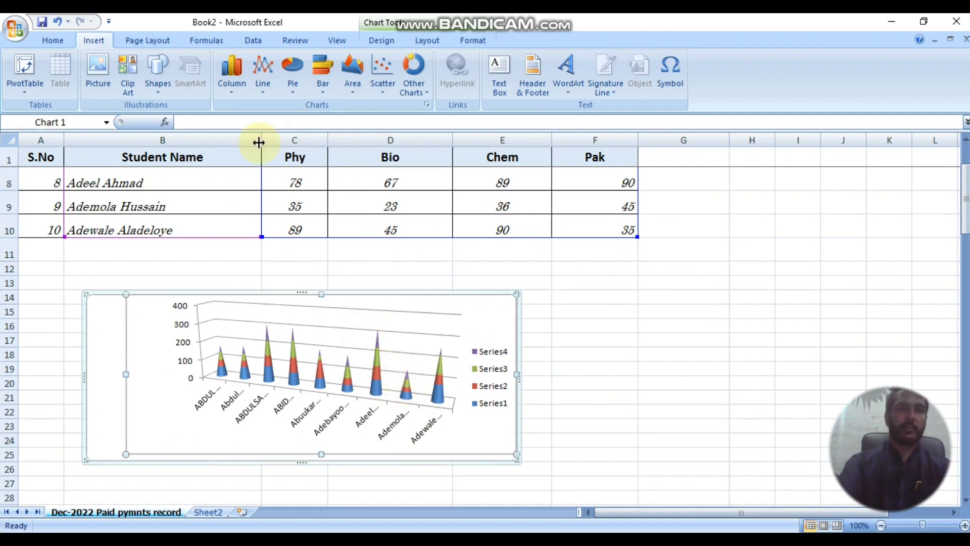
{"action": "left_click", "coordinate": [611, 338]}
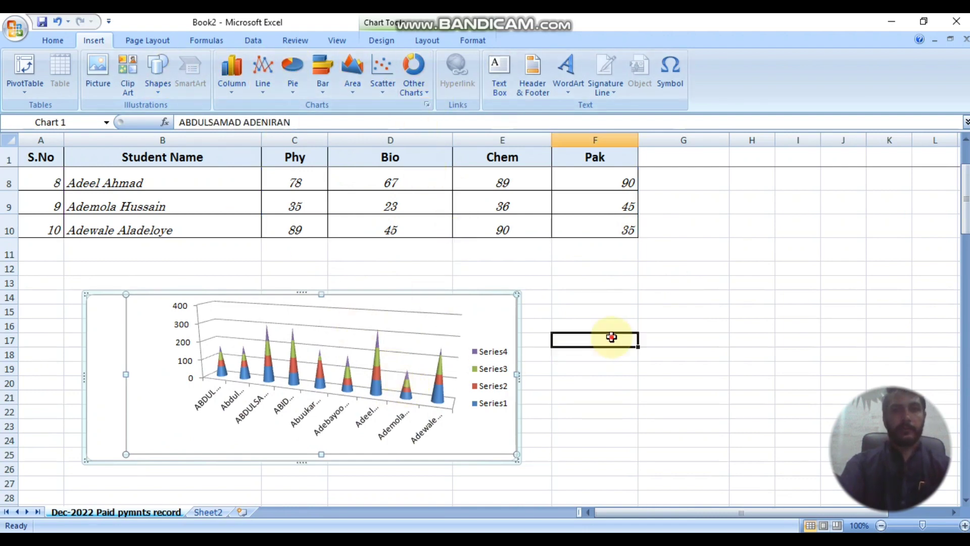
Review the Insert Hyperlink options for cell F17 and close them without adding a link
{"action": "scroll", "coordinate": [281, 247], "scroll_direction": "up", "scroll_amount": 2}
{"action": "scroll", "coordinate": [420, 201], "scroll_direction": "down", "scroll_amount": 1}
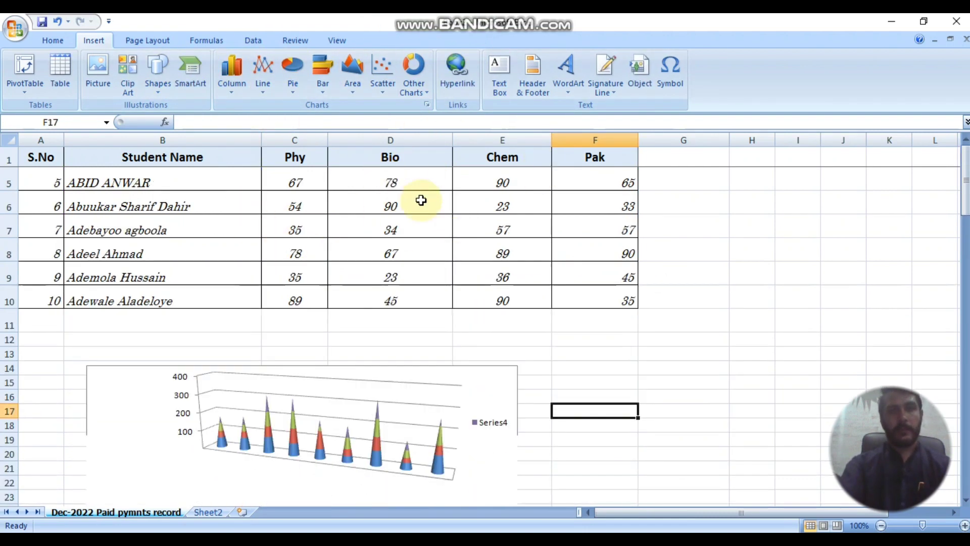
{"action": "scroll", "coordinate": [421, 201], "scroll_direction": "down", "scroll_amount": 3}
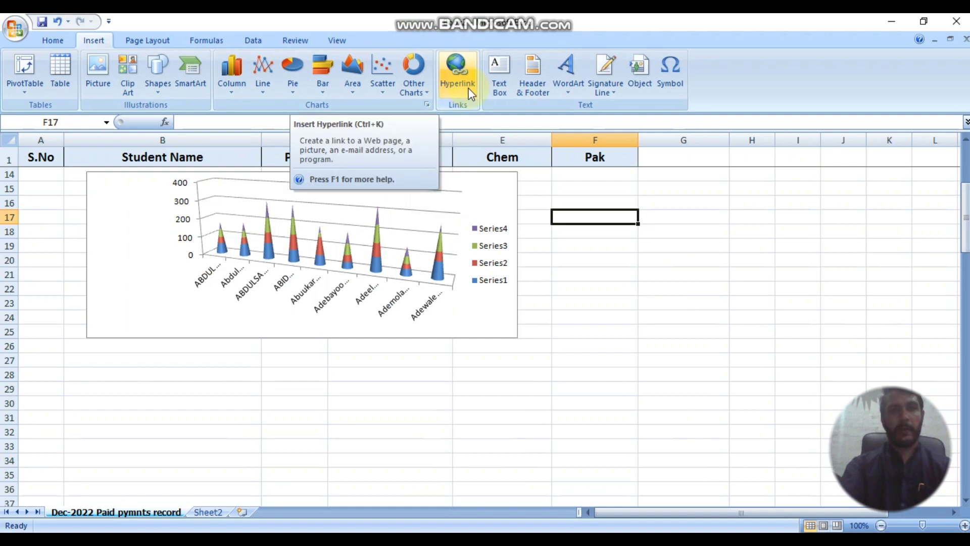
{"action": "left_click", "coordinate": [468, 89]}
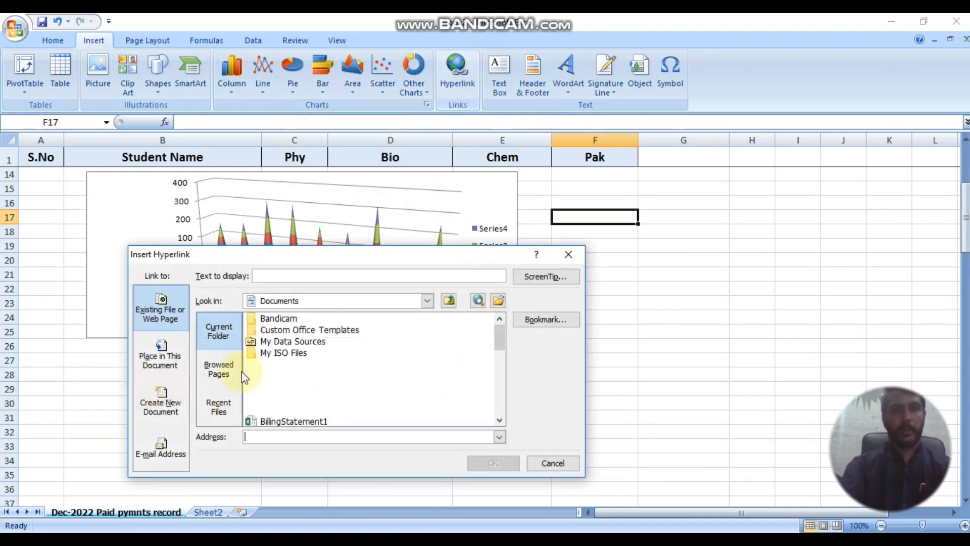
{"action": "left_click", "coordinate": [570, 252]}
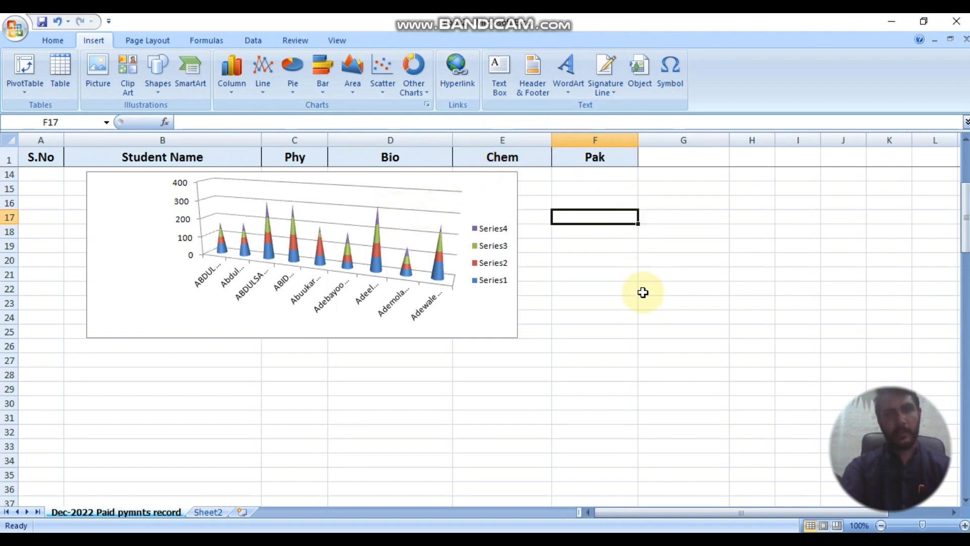
Place a tiny text box near F22, check the hyperlink options for it, and return to cell F17
{"action": "left_click", "coordinate": [503, 87]}
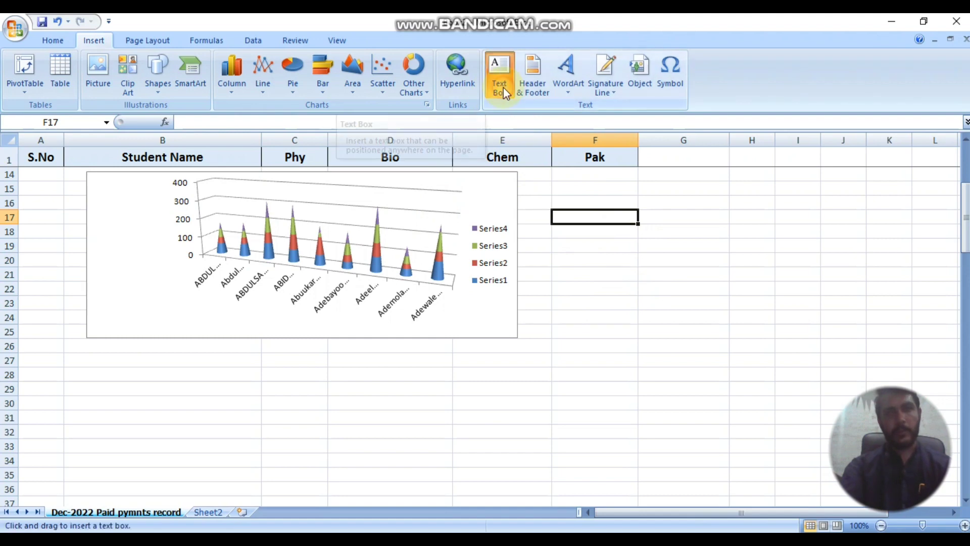
{"action": "left_click", "coordinate": [614, 293]}
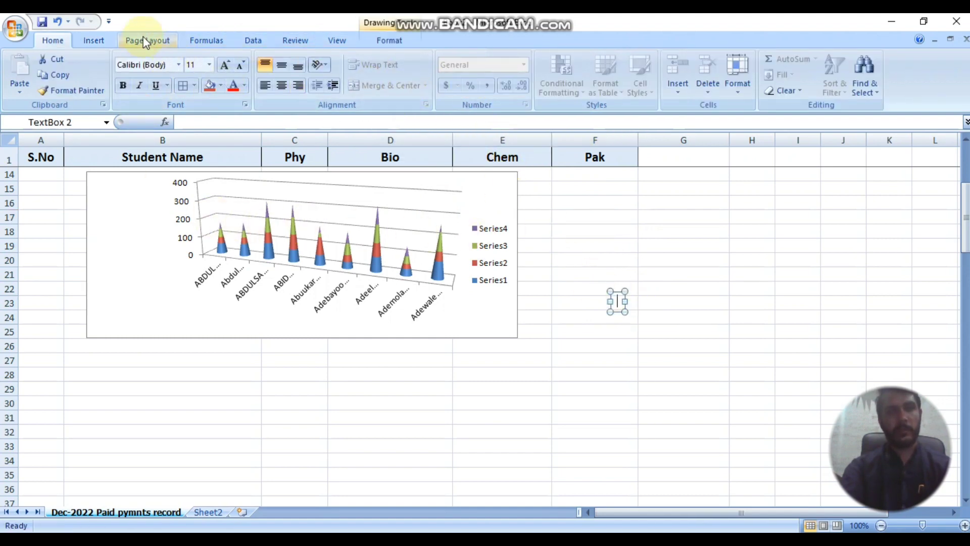
{"action": "left_click", "coordinate": [93, 40]}
{"action": "left_click", "coordinate": [457, 73]}
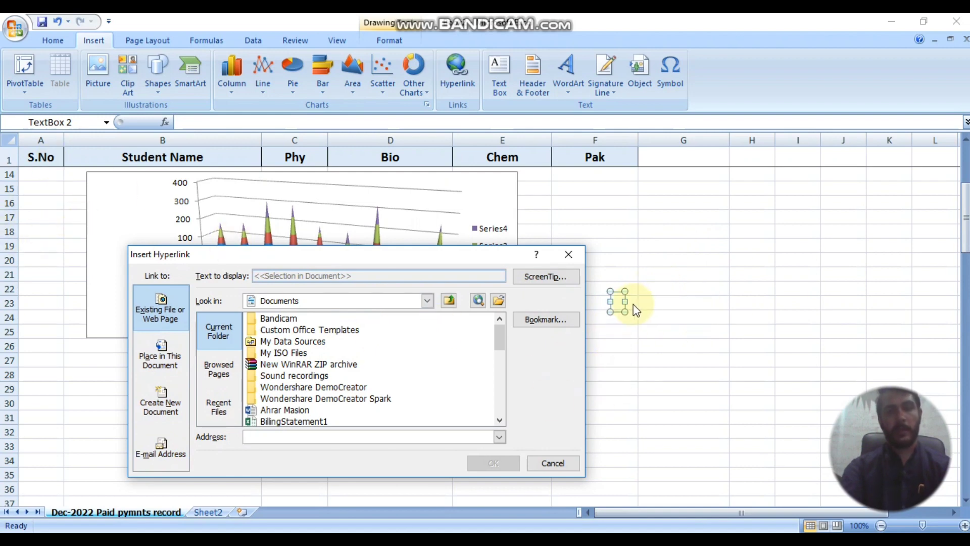
{"action": "left_click", "coordinate": [564, 464]}
{"action": "left_click", "coordinate": [589, 215]}
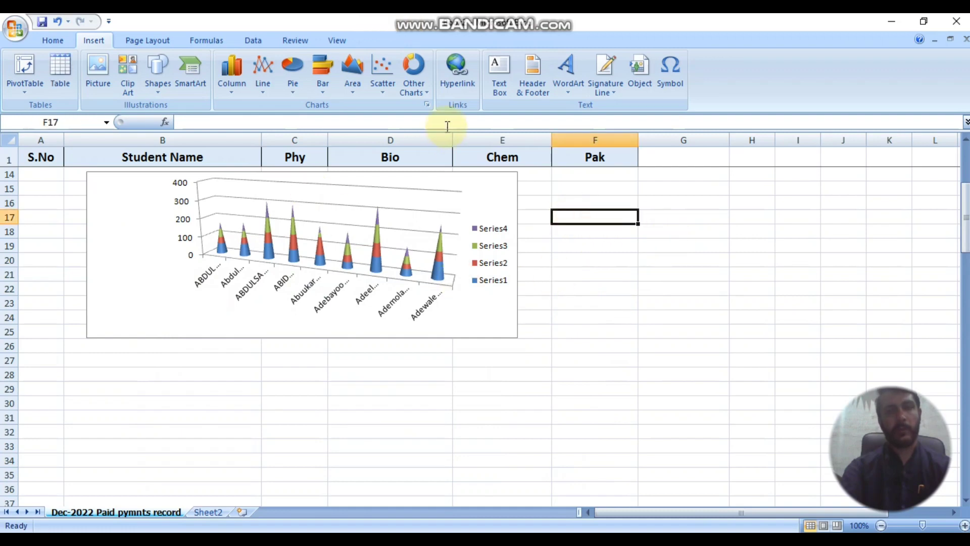
Draw a text box about 2.27 inches wide and 2.1 inches high beside the chart, over cells G18 to I27
{"action": "left_click", "coordinate": [499, 75]}
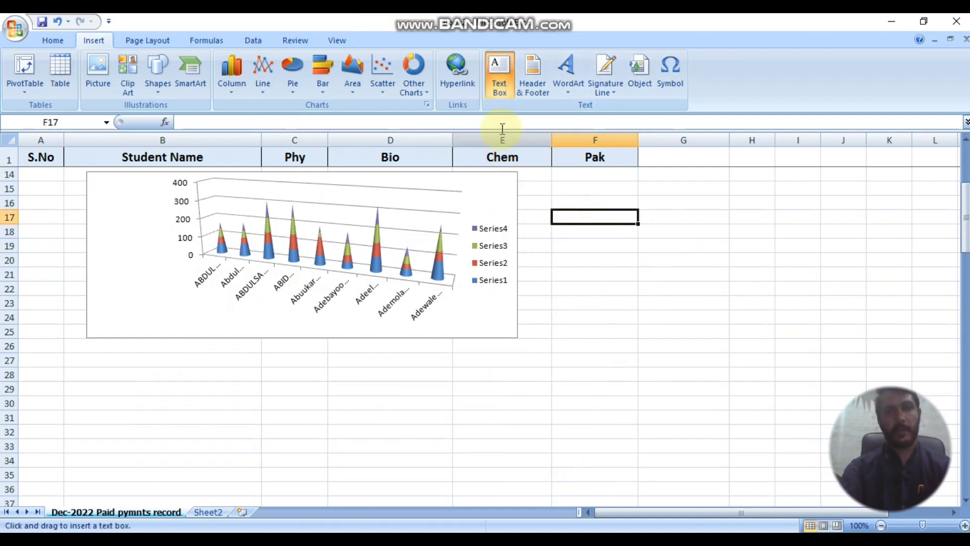
{"action": "left_click", "coordinate": [502, 84]}
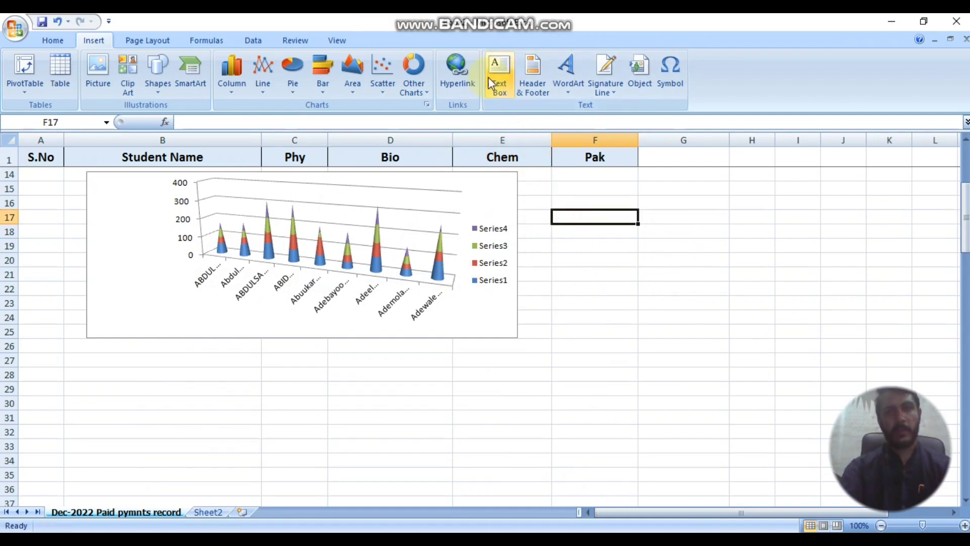
{"action": "left_click", "coordinate": [489, 78]}
{"action": "left_click_drag", "start_coordinate": [793, 222], "coordinate": [637, 367]}
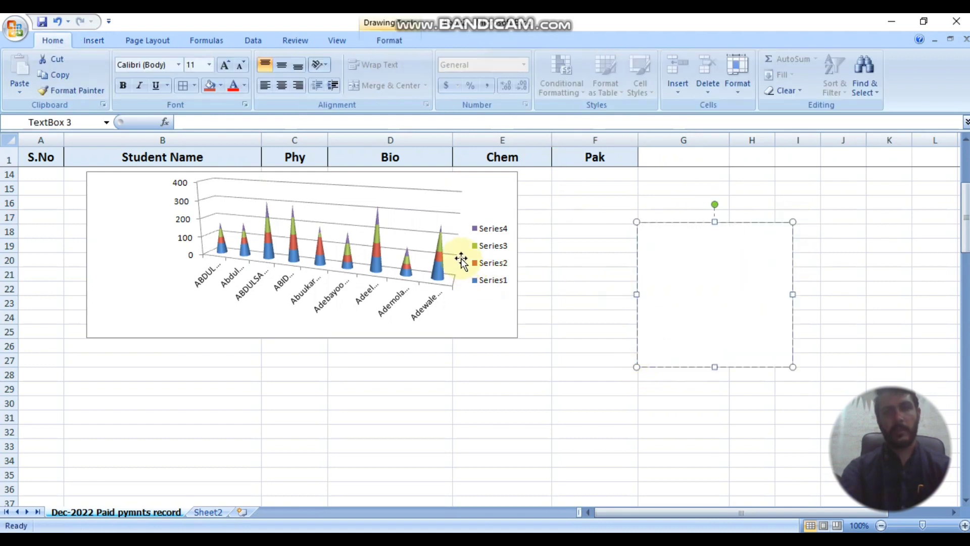
{"action": "scroll", "coordinate": [500, 255], "scroll_direction": "up", "scroll_amount": 3}
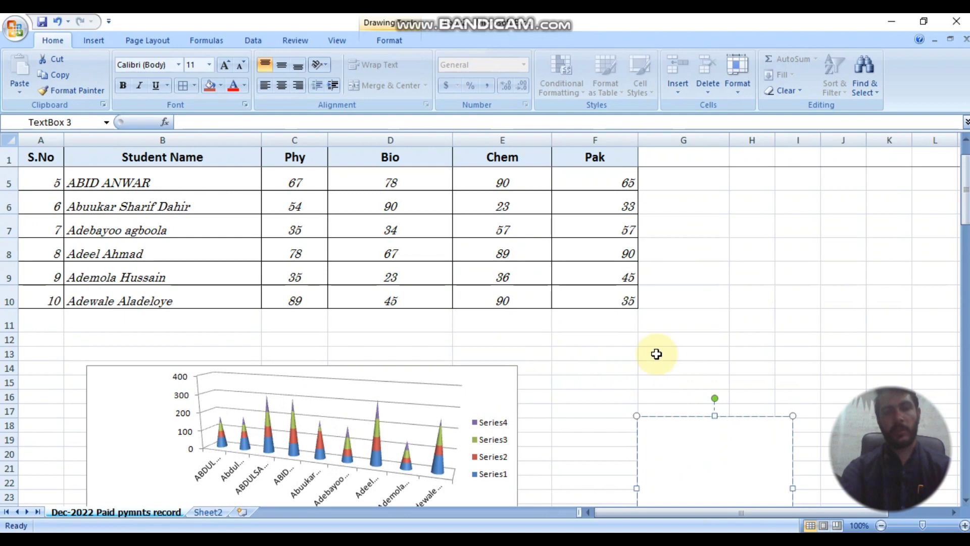
{"action": "scroll", "coordinate": [653, 353], "scroll_direction": "down", "scroll_amount": 2}
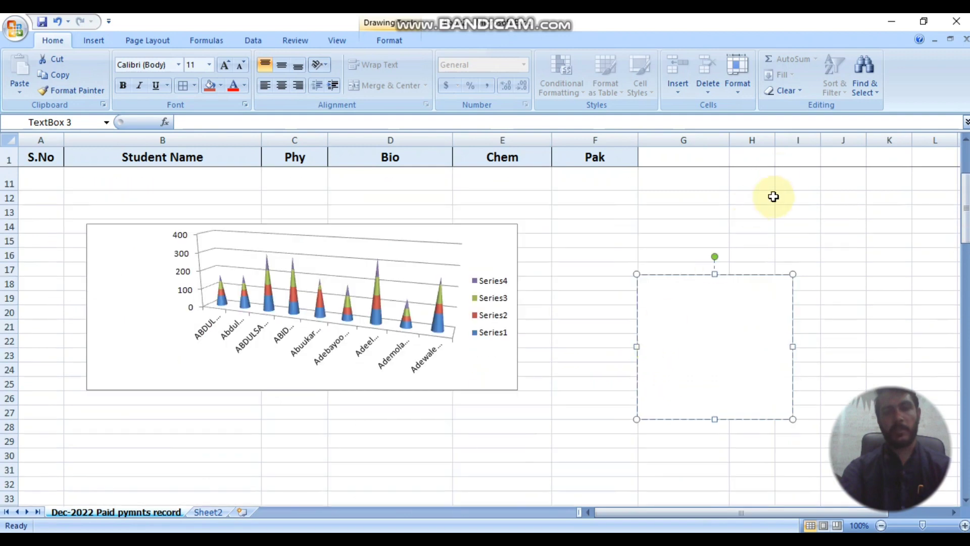
Fill the text box with several lines of random sample text starting with "sdfghjk" and ending with "we"
{"action": "left_click", "coordinate": [697, 324]}
{"action": "type", "text": "sdfghj"}
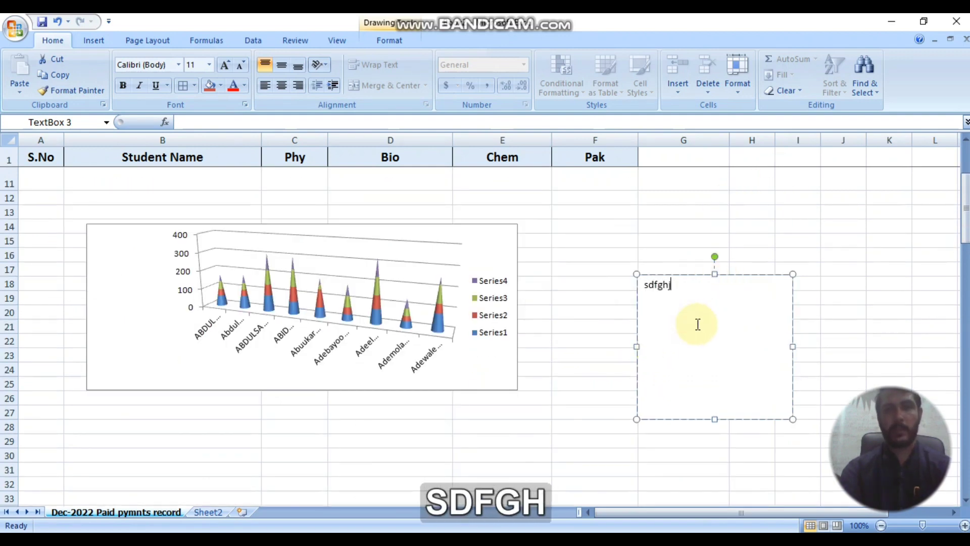
{"action": "type", "text": "kllllllllllllllllllllll"}
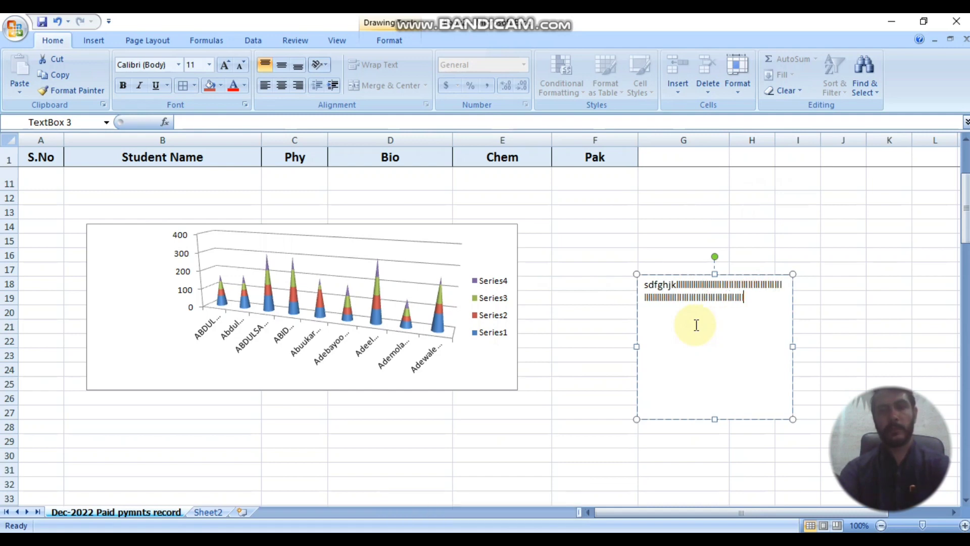
{"action": "type", "text": "lliuuuuuuirt7yutyh"}
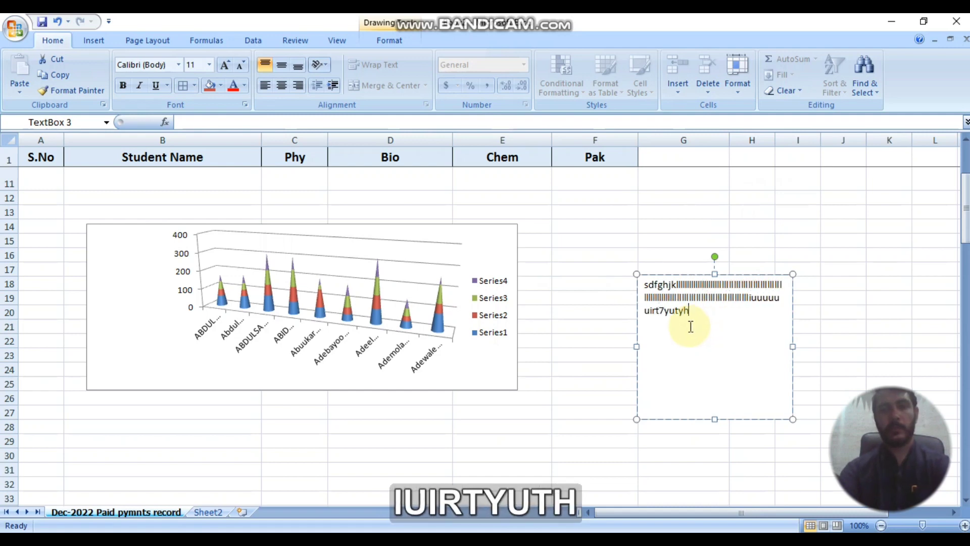
{"action": "type", "text": "trg trg try tryhtiou  r we"}
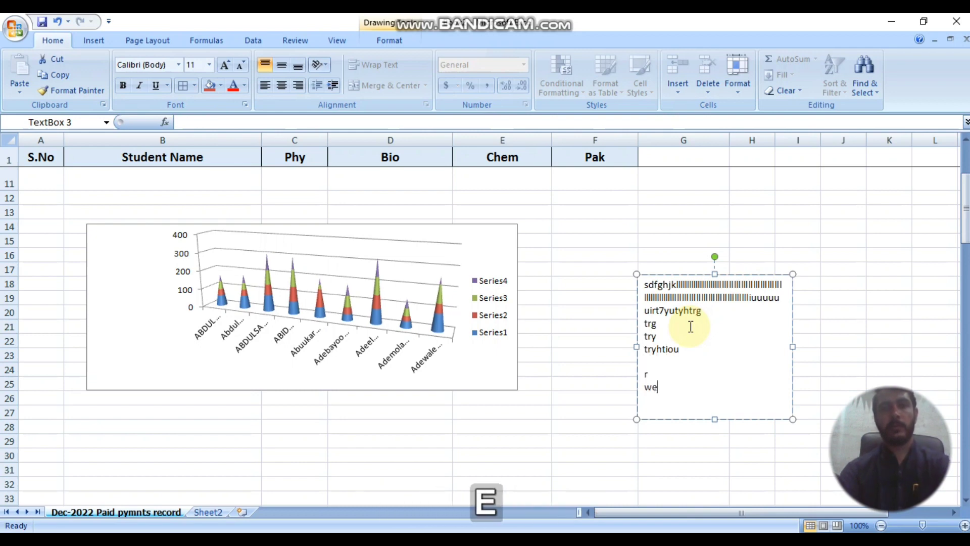
{"action": "left_click", "coordinate": [751, 210]}
Try the white WordArt style on the text box's text, and settle on the red one
{"action": "left_click_drag", "start_coordinate": [681, 349], "coordinate": [644, 324]}
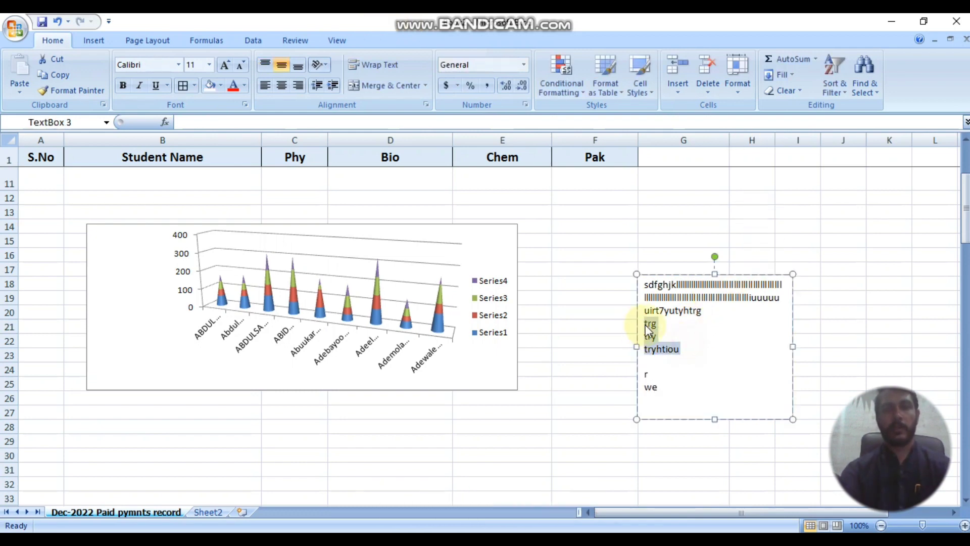
{"action": "left_click", "coordinate": [695, 298]}
{"action": "left_click", "coordinate": [717, 298]}
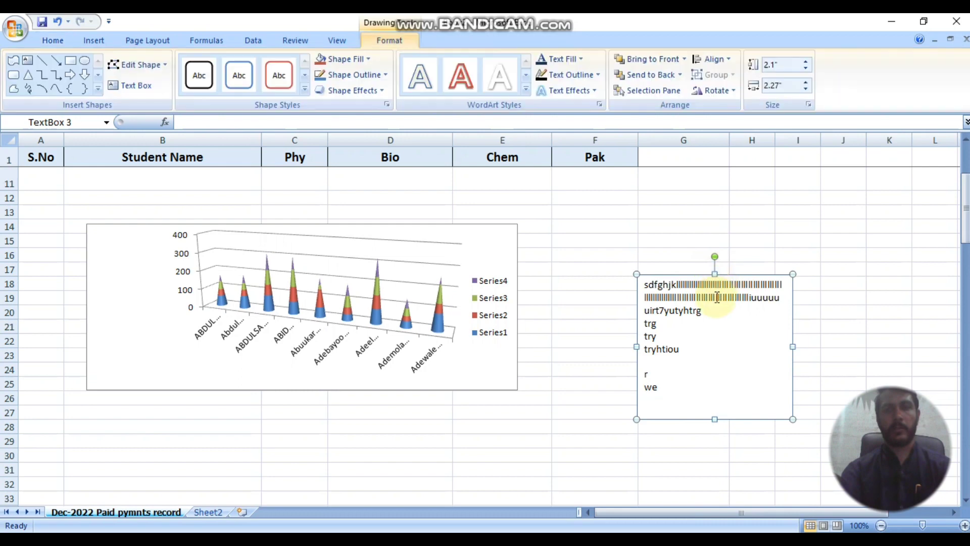
{"action": "left_click", "coordinate": [492, 83]}
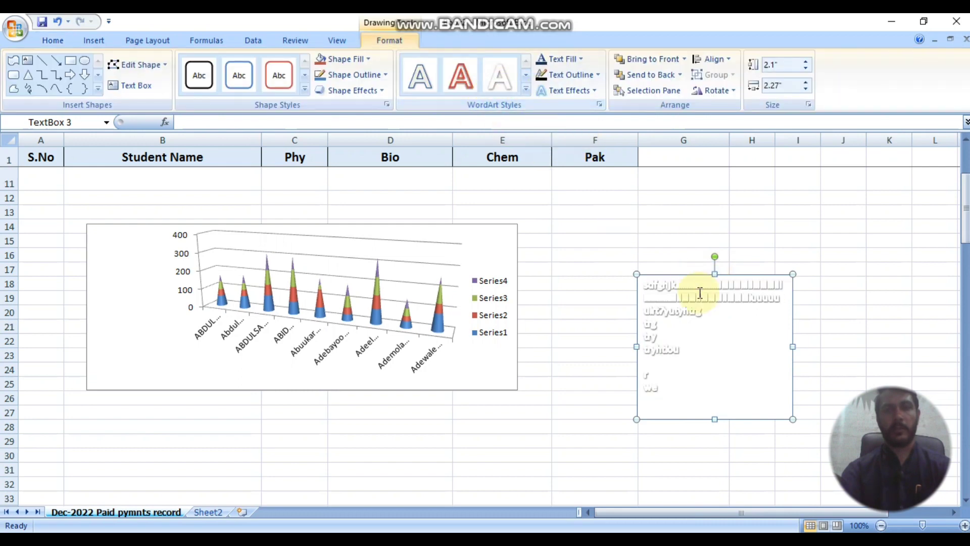
{"action": "left_click", "coordinate": [460, 76]}
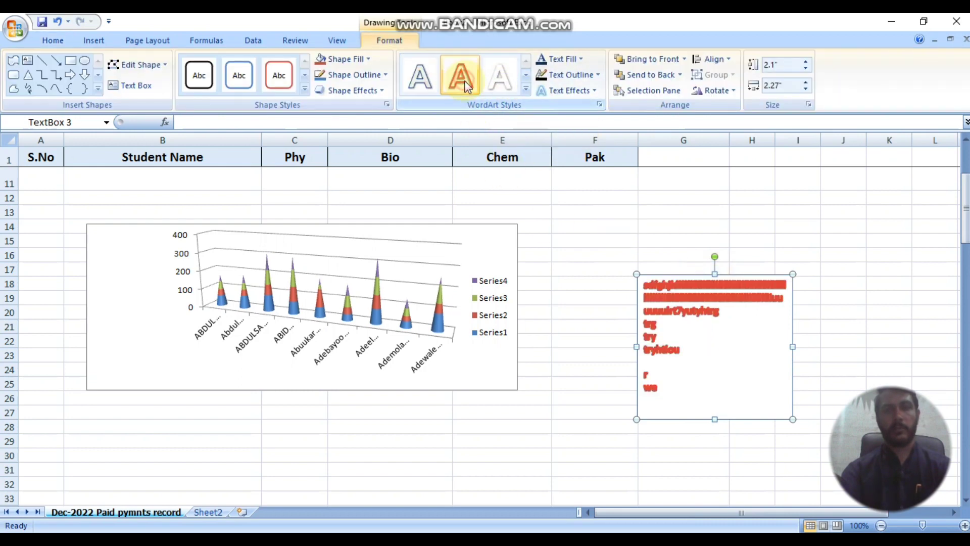
{"action": "left_click", "coordinate": [744, 252]}
Start inserting a header and footer, accepting that the sheet's frozen panes are unfrozen for Page Layout View
{"action": "scroll", "coordinate": [581, 318], "scroll_direction": "up", "scroll_amount": 3}
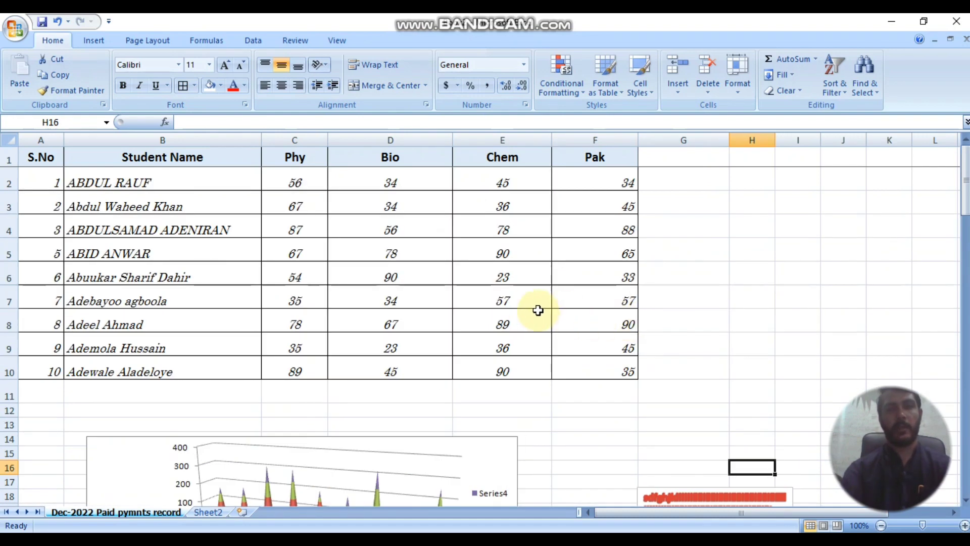
{"action": "left_click", "coordinate": [93, 40]}
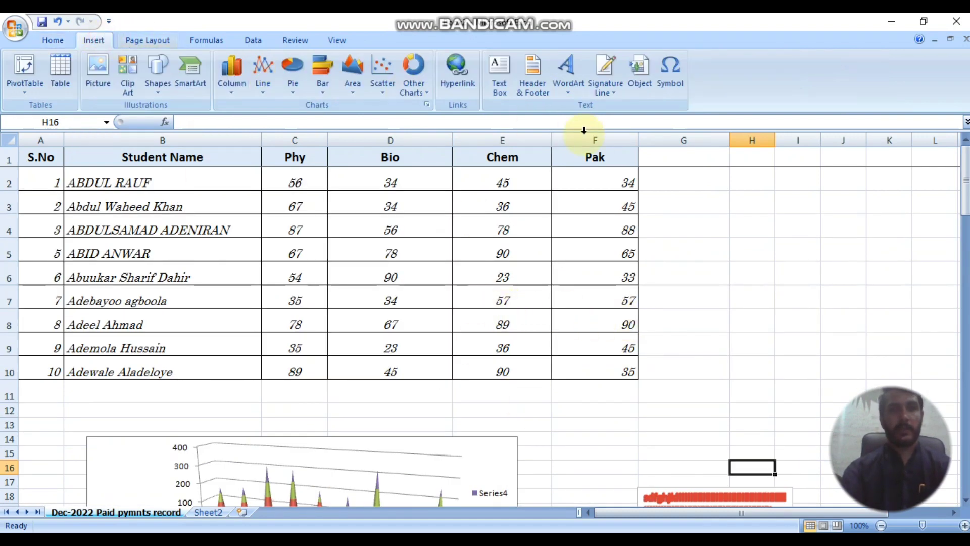
{"action": "left_click", "coordinate": [539, 91]}
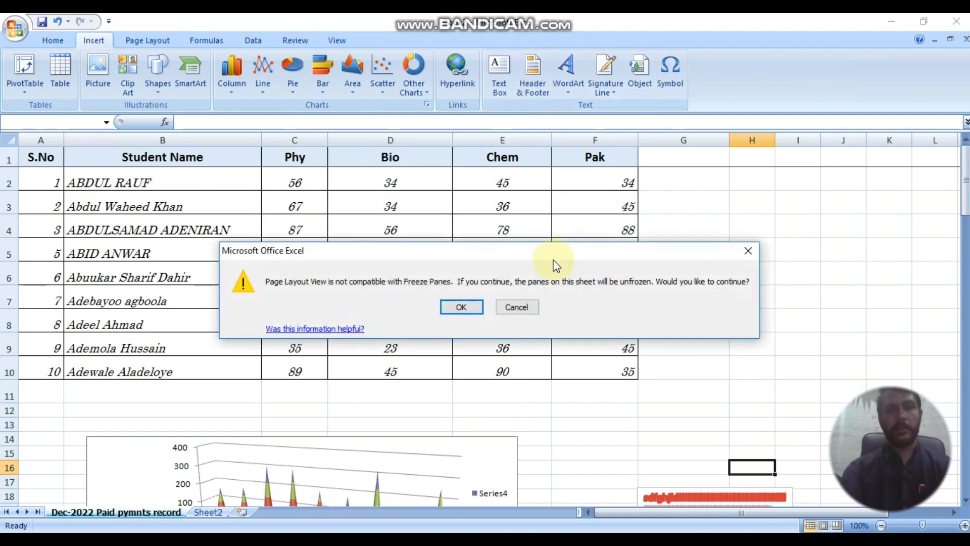
{"action": "left_click", "coordinate": [462, 307]}
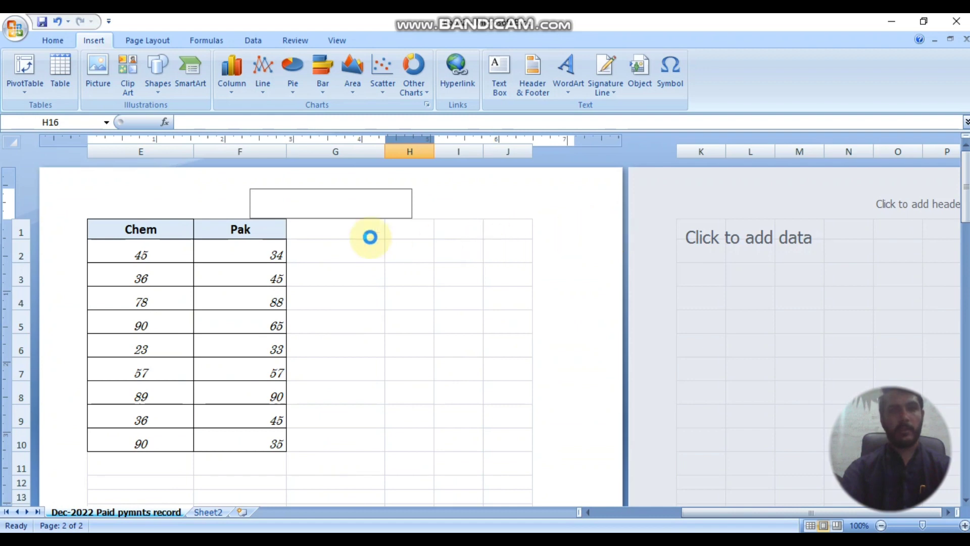
Enter "Lectur #04" in the left header section of the page that starts at column K
{"action": "left_click", "coordinate": [838, 196]}
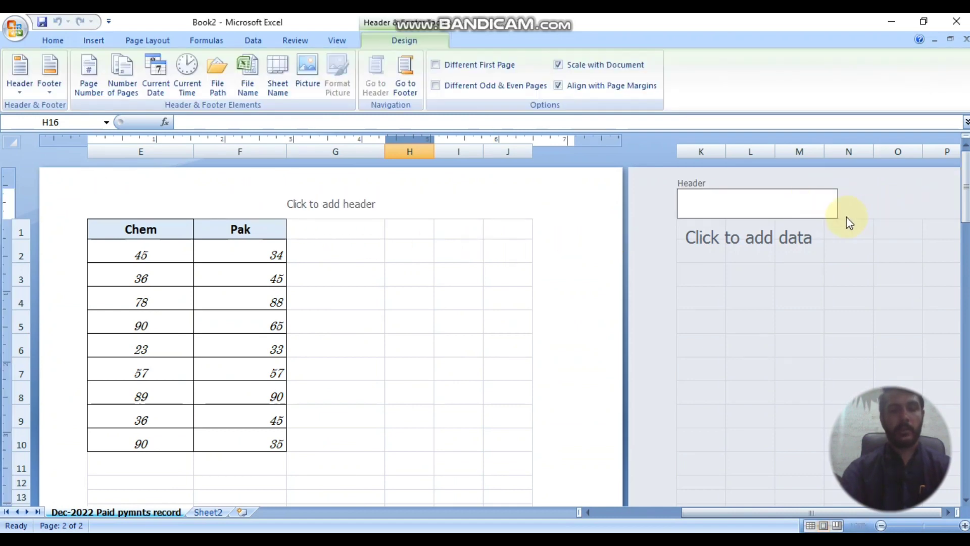
{"action": "type", "text": "Le"}
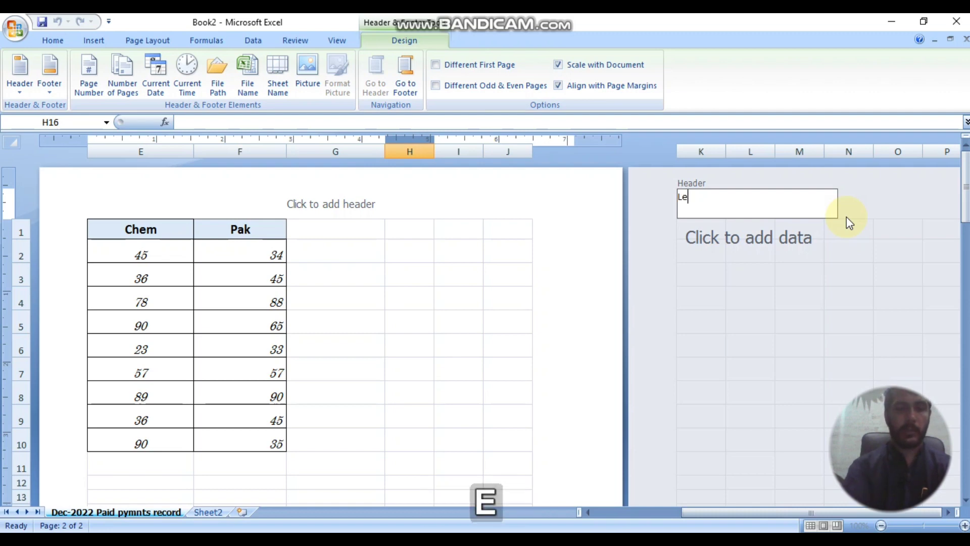
{"action": "type", "text": "ctur #045"}
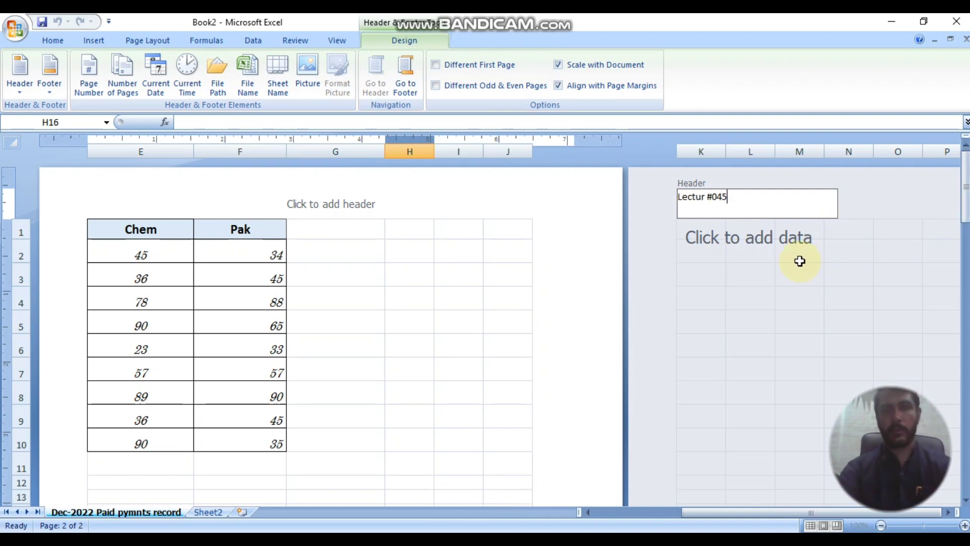
{"action": "key", "text": "BackSpace"}
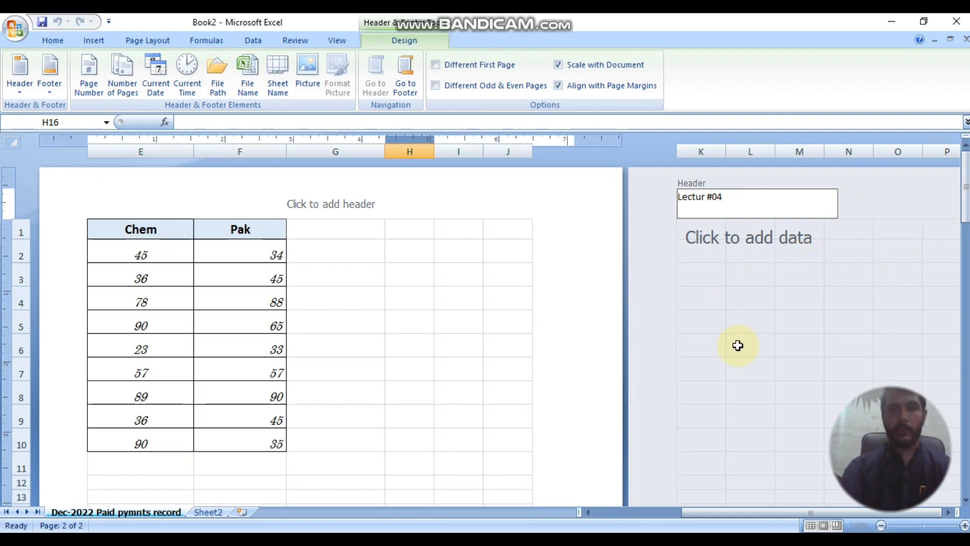
{"action": "left_click", "coordinate": [728, 474]}
Inspect the empty center footer section below row 40, and check the header across the pages
{"action": "scroll", "coordinate": [713, 377], "scroll_direction": "down", "scroll_amount": 3}
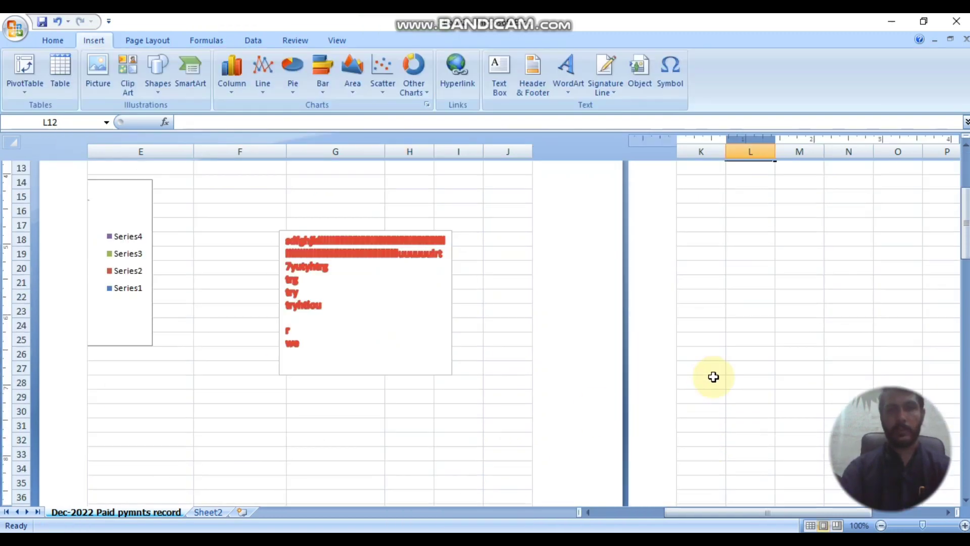
{"action": "scroll", "coordinate": [714, 377], "scroll_direction": "down", "scroll_amount": 7}
{"action": "left_click", "coordinate": [885, 262]}
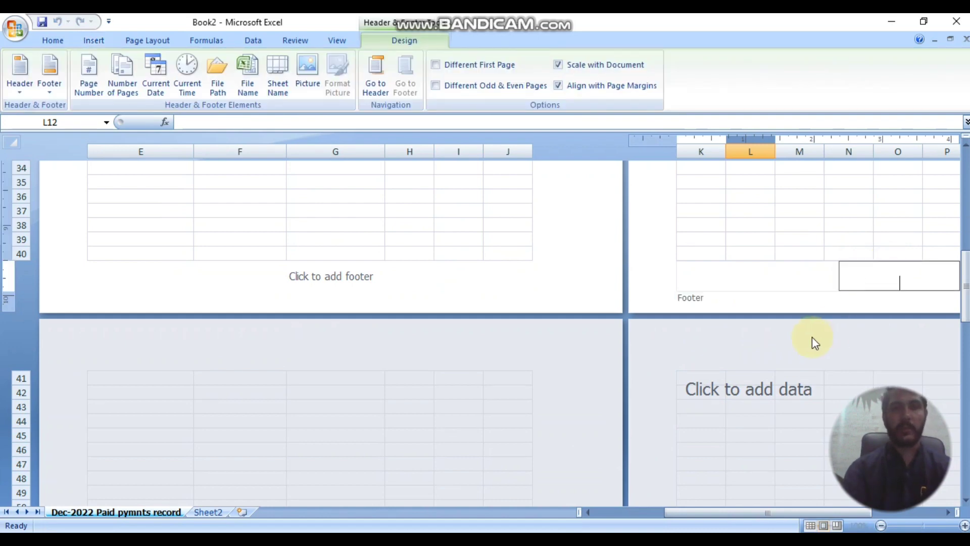
{"action": "left_click", "coordinate": [759, 230]}
{"action": "scroll", "coordinate": [735, 235], "scroll_direction": "up", "scroll_amount": 10}
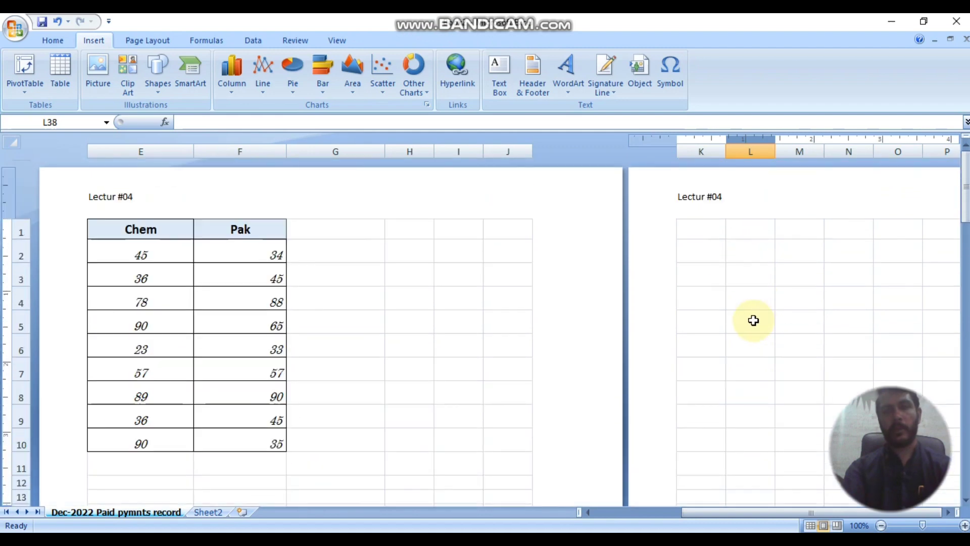
Check the center header section on the page with the Chem and Pak columns, leaving it without an entry
{"action": "left_click", "coordinate": [754, 321]}
{"action": "left_click", "coordinate": [405, 229]}
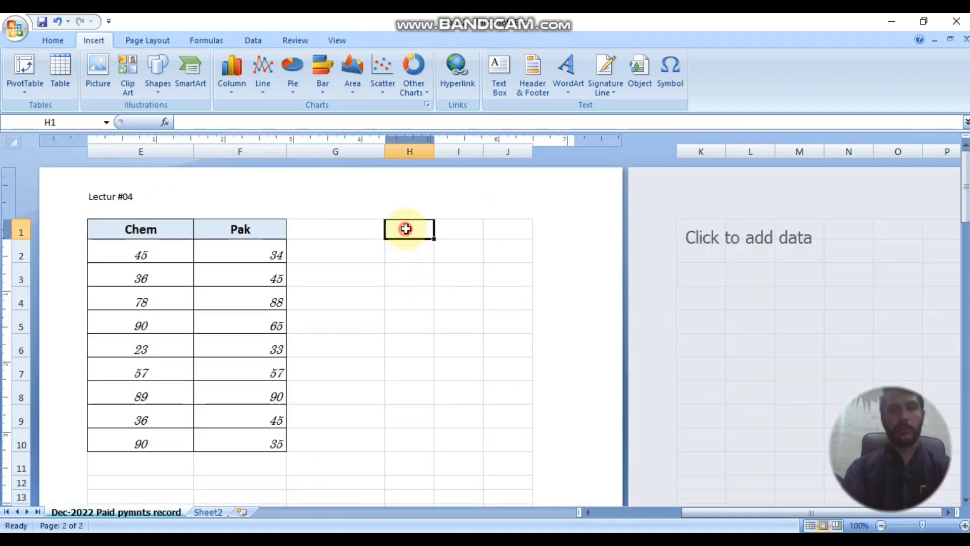
{"action": "left_click", "coordinate": [371, 297]}
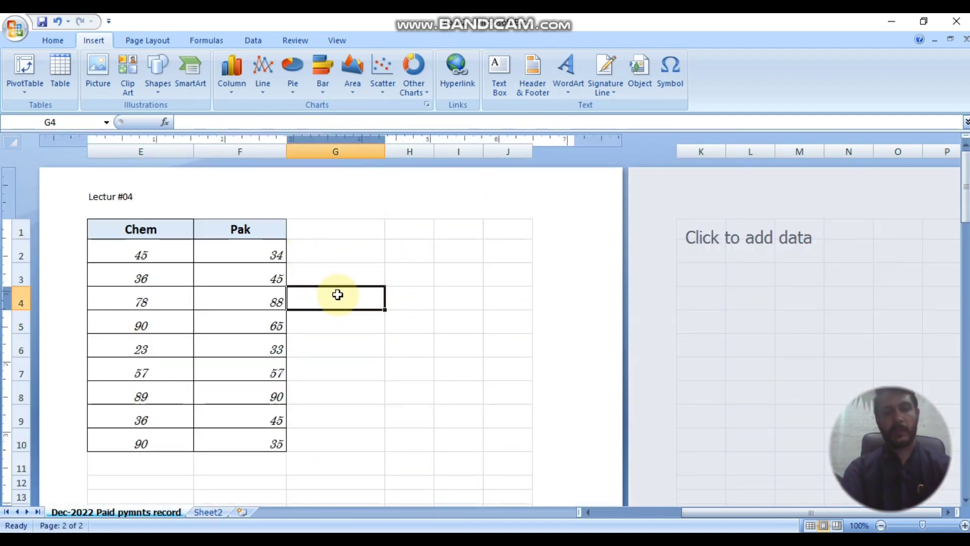
{"action": "key", "text": "ctrl"}
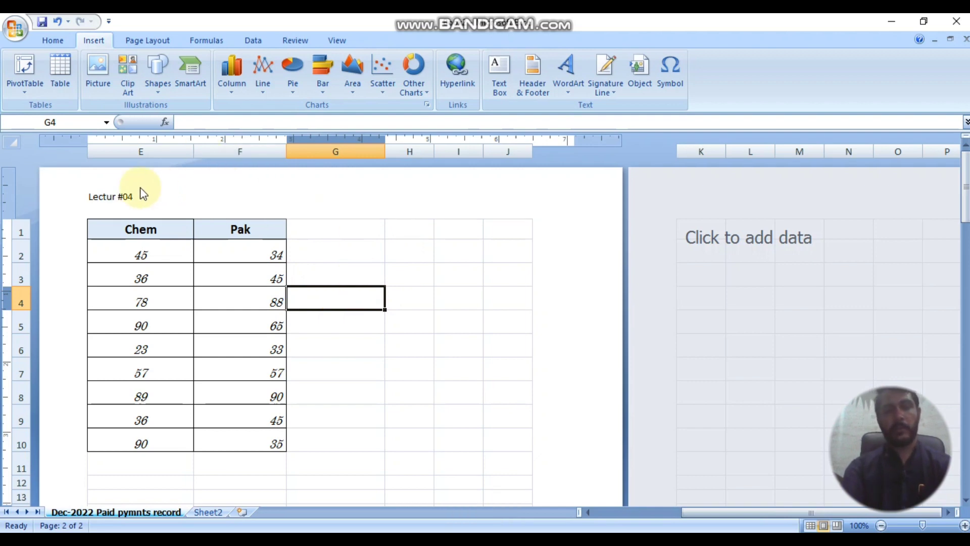
{"action": "left_click", "coordinate": [306, 200]}
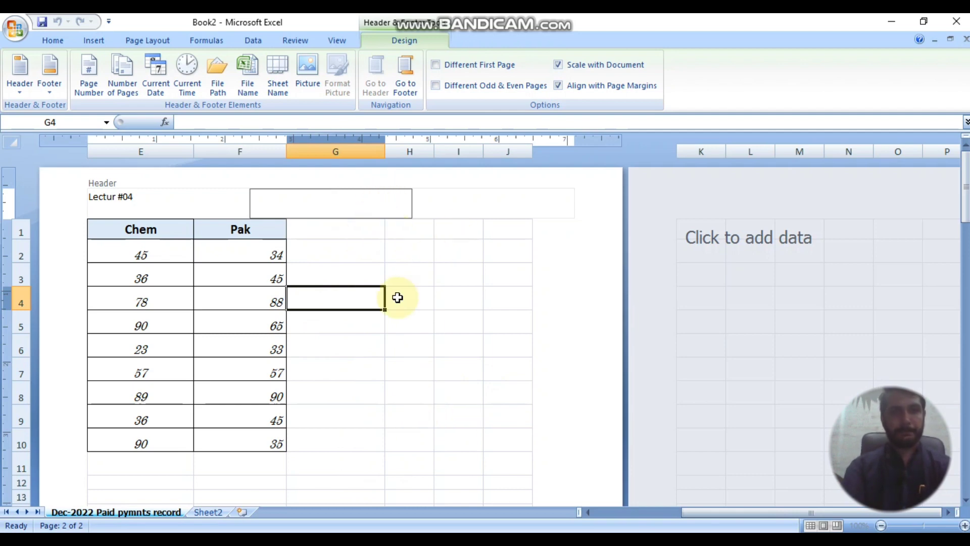
{"action": "left_click", "coordinate": [413, 268]}
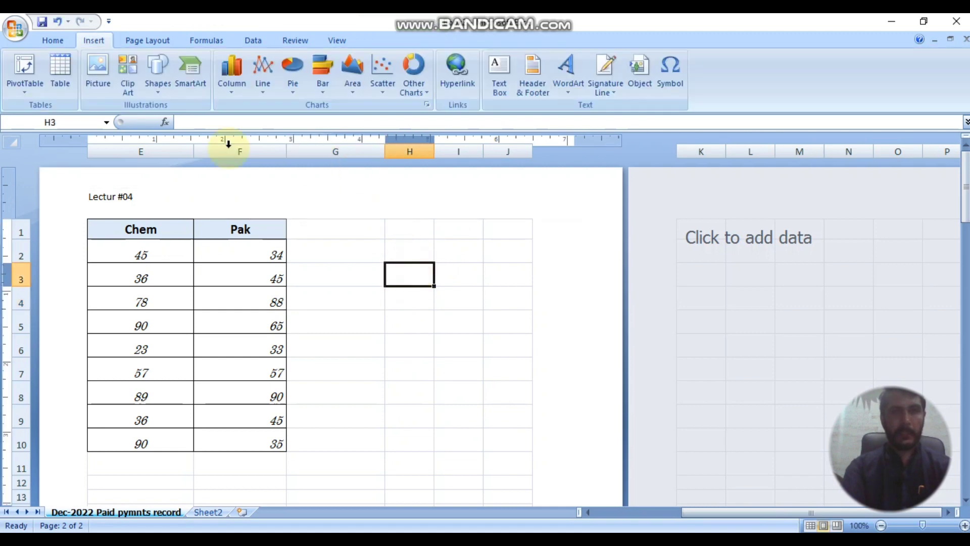
{"action": "left_click", "coordinate": [569, 95]}
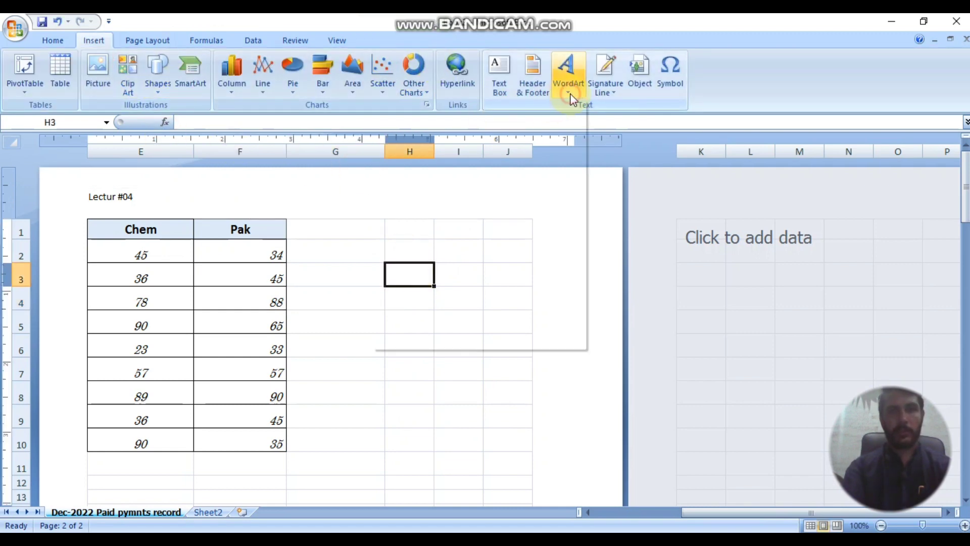
{"action": "left_click", "coordinate": [349, 317]}
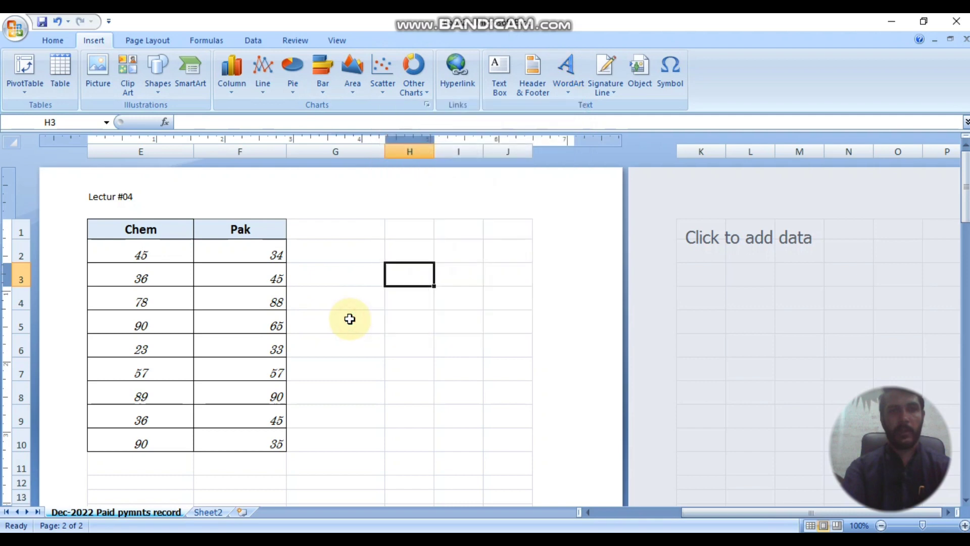
{"action": "left_click", "coordinate": [569, 90]}
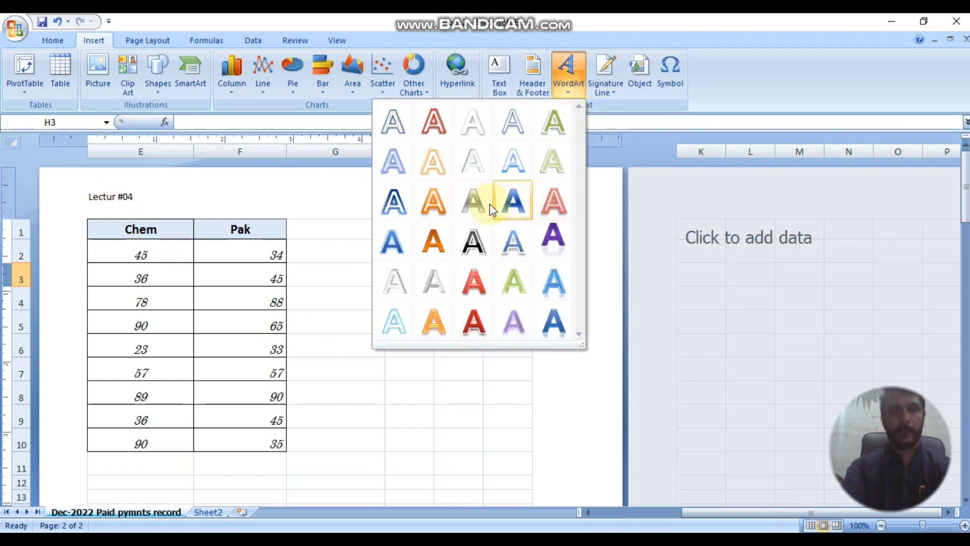
{"action": "left_click", "coordinate": [336, 347]}
Undo the page header work back to the normal sheet view, and insert WordArt in the glossy blue gradient style
{"action": "key", "text": "ctrl+z"}
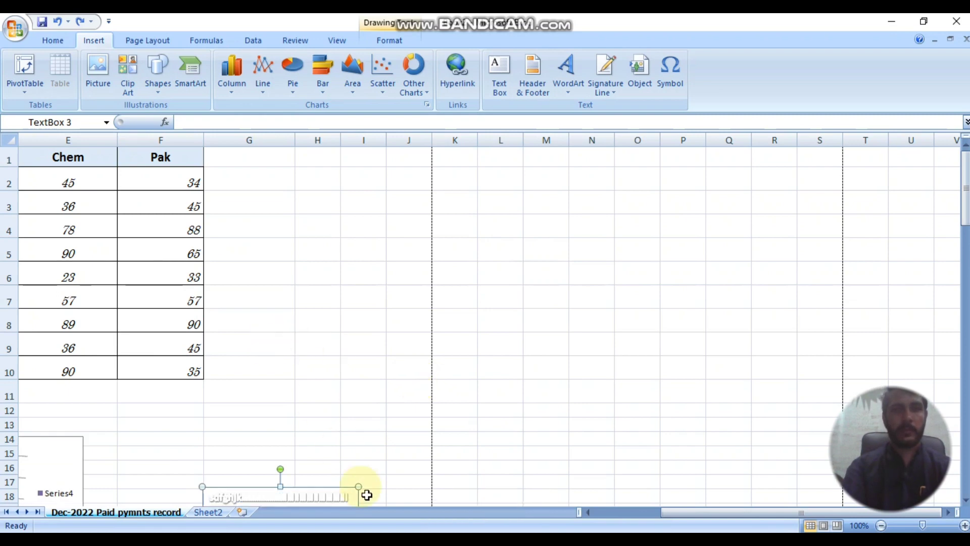
{"action": "left_click_drag", "start_coordinate": [702, 514], "coordinate": [434, 512]}
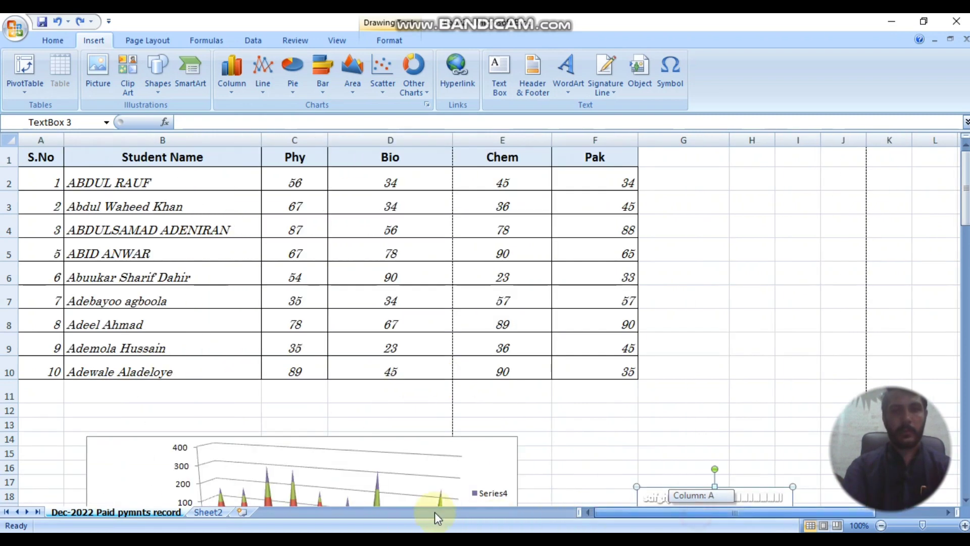
{"action": "left_click", "coordinate": [197, 231]}
{"action": "left_click", "coordinate": [570, 86]}
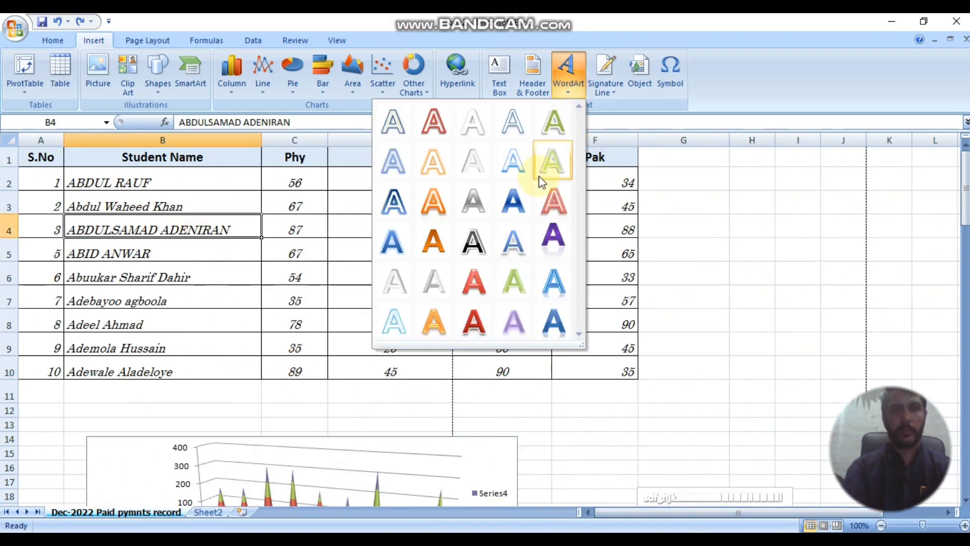
{"action": "left_click", "coordinate": [522, 221]}
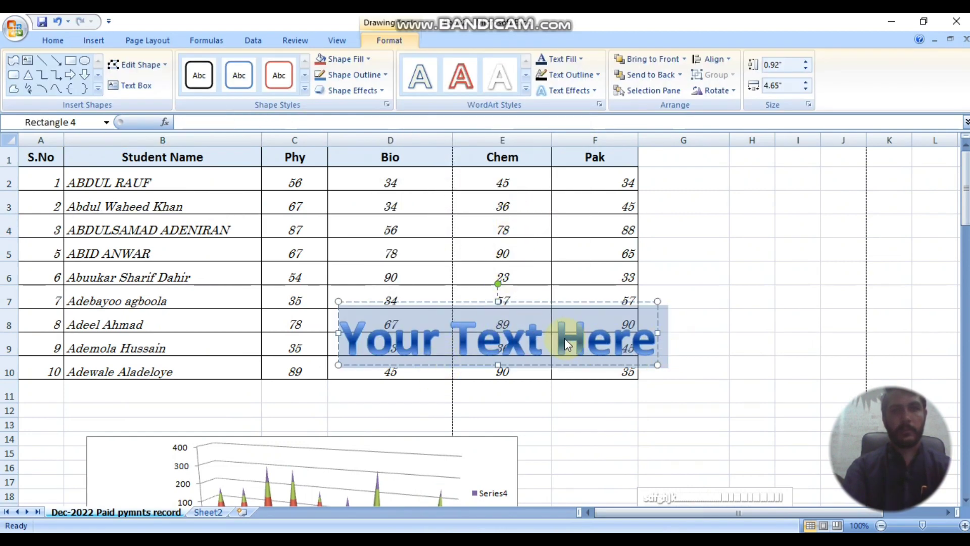
Copy the student name from cell B4 and replace the WordArt's placeholder text with it
{"action": "double_click", "coordinate": [173, 229]}
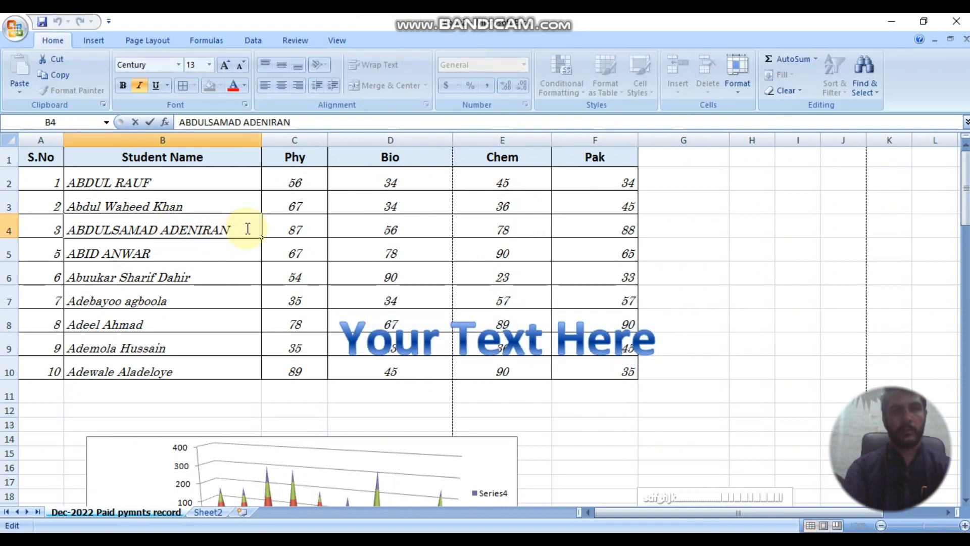
{"action": "left_click_drag", "start_coordinate": [247, 228], "coordinate": [2, 227]}
{"action": "key", "text": "ctrl+c"}
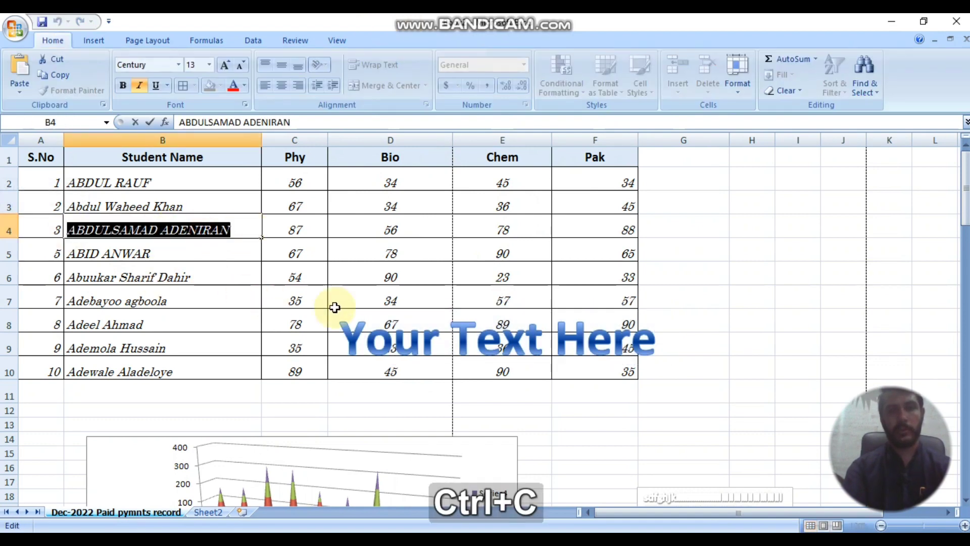
{"action": "left_click", "coordinate": [449, 334]}
{"action": "left_click_drag", "start_coordinate": [655, 340], "coordinate": [252, 350]}
{"action": "key", "text": "ctrl+v"}
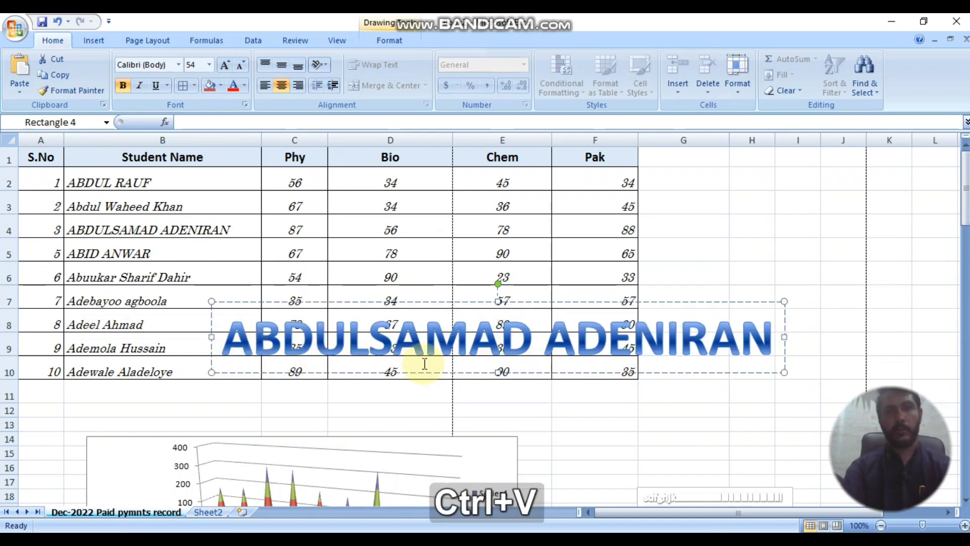
Give the WordArt box the white shape style with a black outline, and its text the pale WordArt style with a blue outline
{"action": "double_click", "coordinate": [718, 303]}
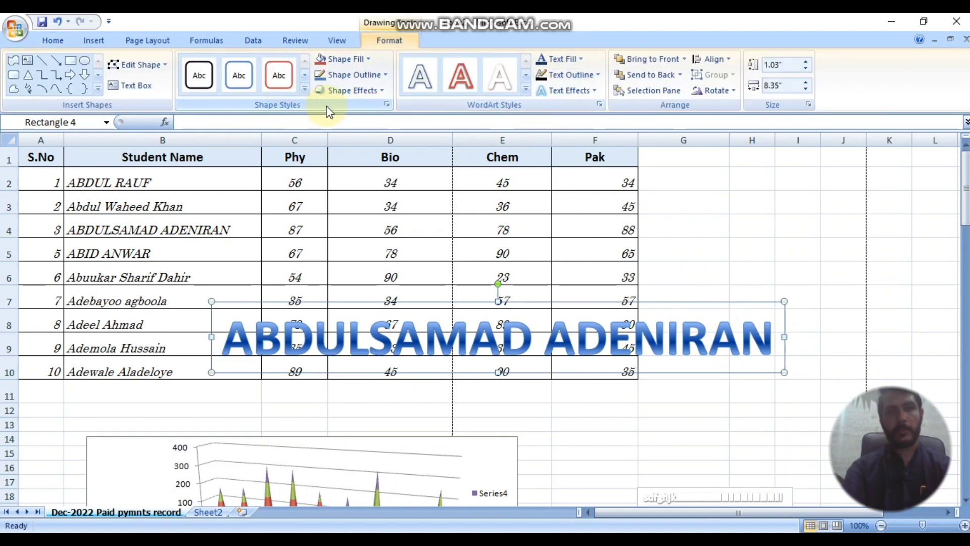
{"action": "left_click", "coordinate": [193, 69]}
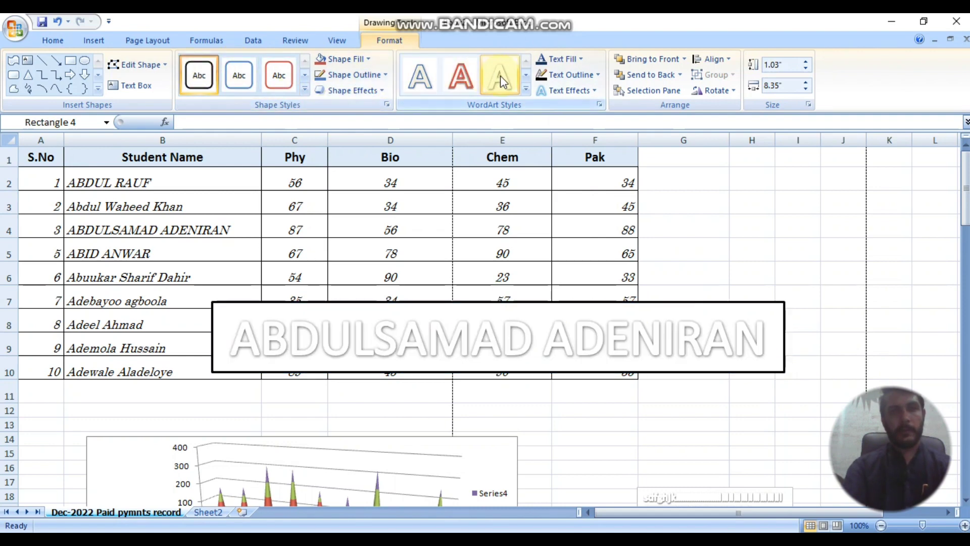
{"action": "left_click", "coordinate": [416, 80]}
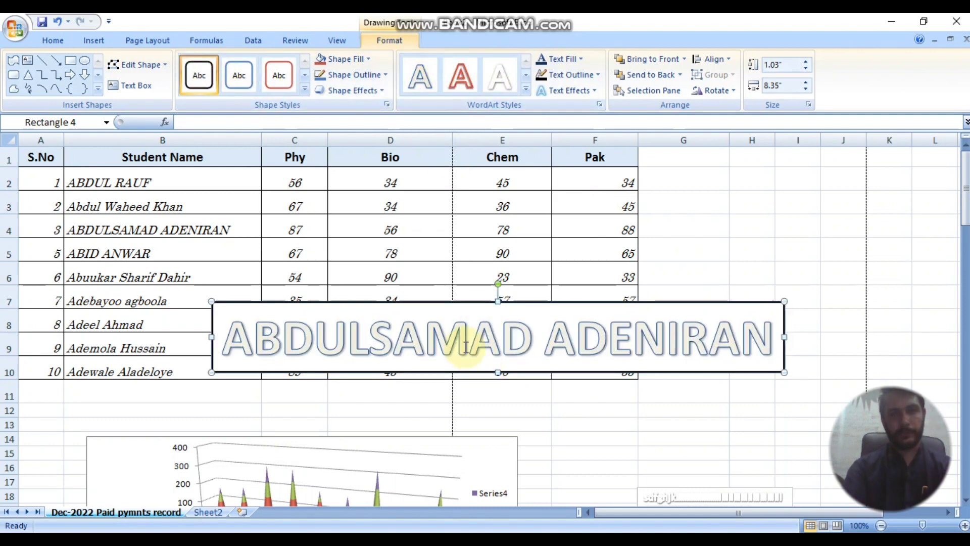
Set the WordArt box's height to 1.3" and its width to 8.3"
{"action": "left_click", "coordinate": [805, 62]}
{"action": "left_click", "coordinate": [805, 61]}
{"action": "left_click", "coordinate": [805, 61]}
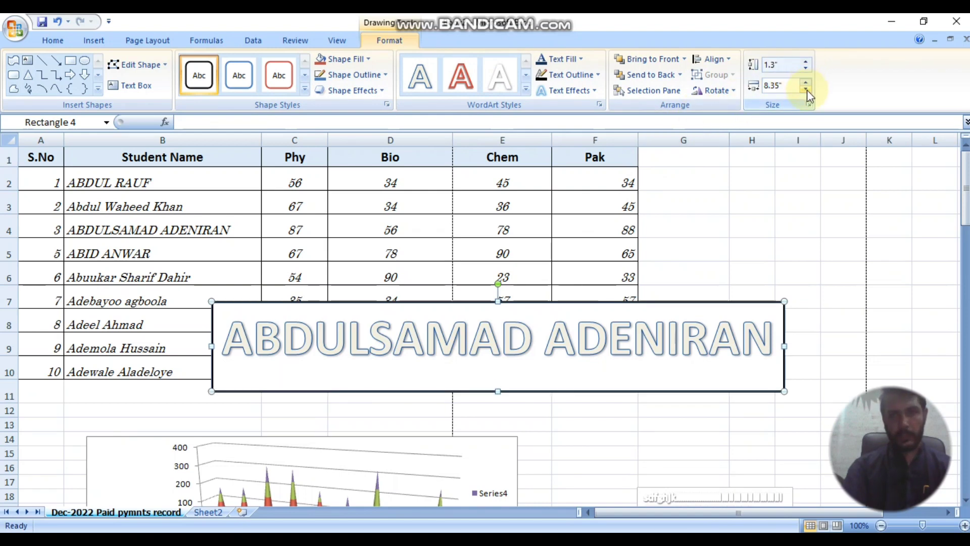
{"action": "left_click", "coordinate": [806, 90]}
{"action": "left_click", "coordinate": [806, 89]}
{"action": "left_click", "coordinate": [806, 90]}
{"action": "left_click", "coordinate": [805, 90]}
{"action": "left_click", "coordinate": [806, 89]}
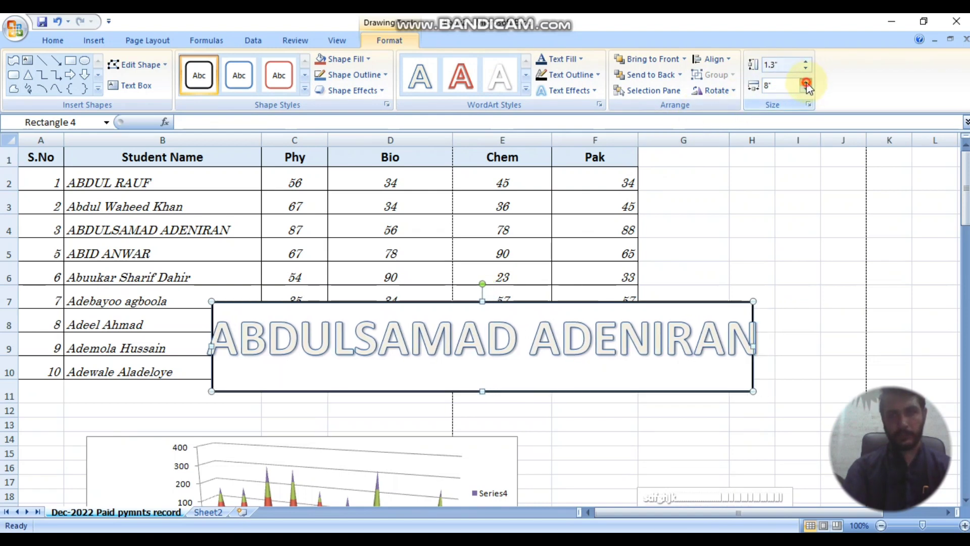
{"action": "left_click", "coordinate": [806, 82]}
{"action": "left_click", "coordinate": [805, 82]}
{"action": "left_click", "coordinate": [806, 82]}
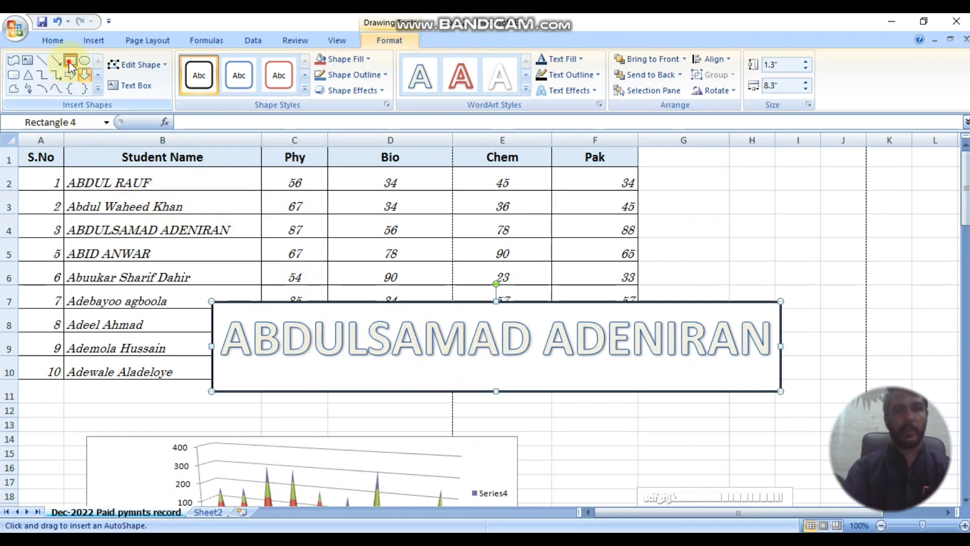
Draw a rectangle about 1.87" wide and 0.8" high above the WordArt, across columns F to H beside rows 3 to 6
{"action": "left_click_drag", "start_coordinate": [744, 205], "coordinate": [615, 261]}
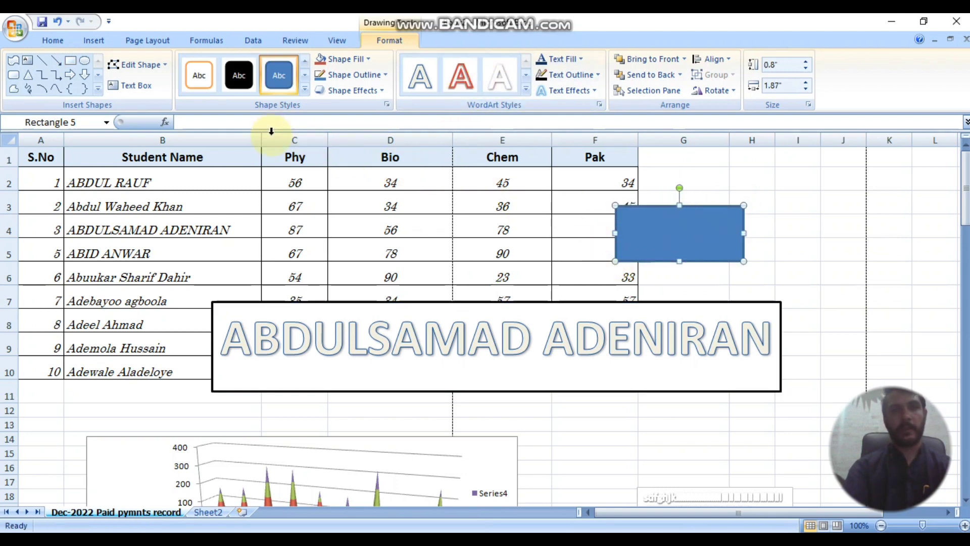
Look at the Signature Line options without inserting a signature line
{"action": "left_click", "coordinate": [93, 41]}
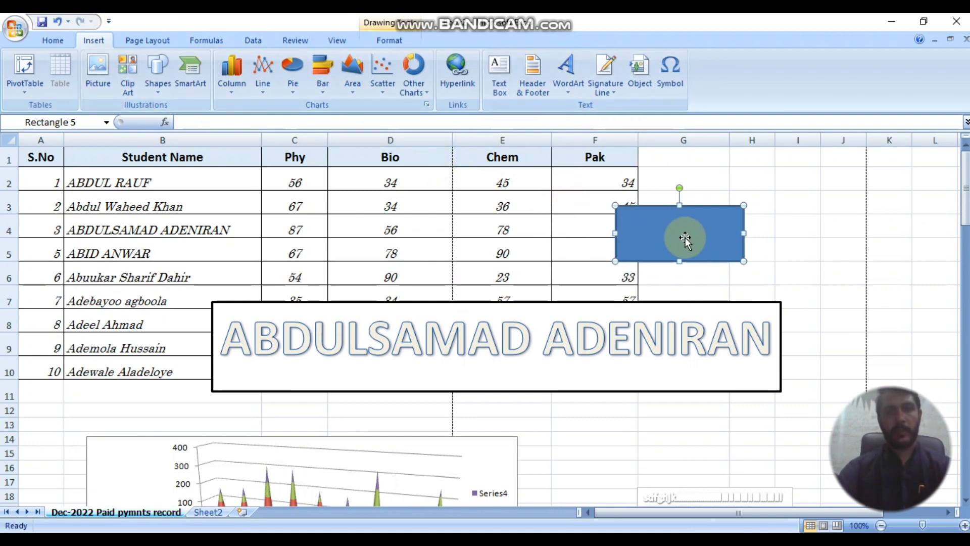
{"action": "left_click", "coordinate": [613, 95]}
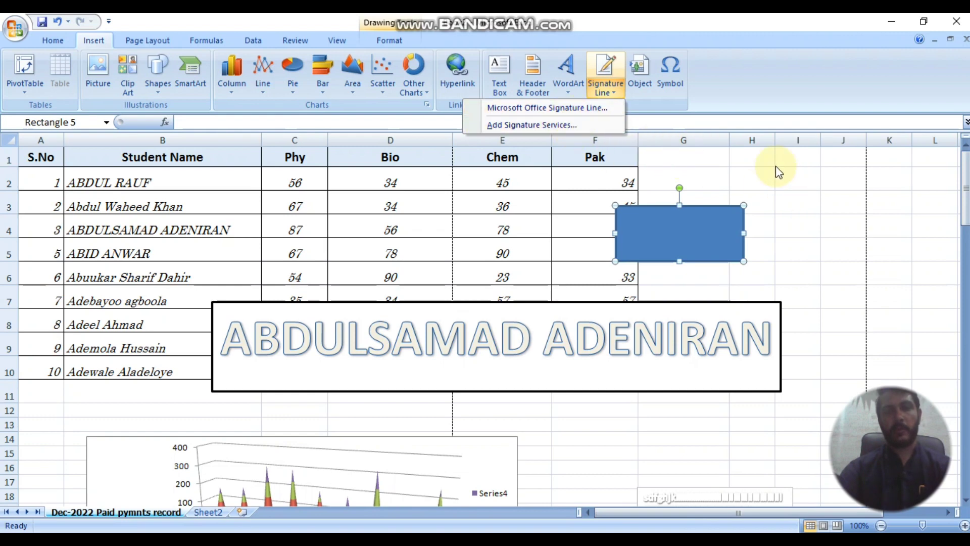
{"action": "left_click", "coordinate": [817, 260]}
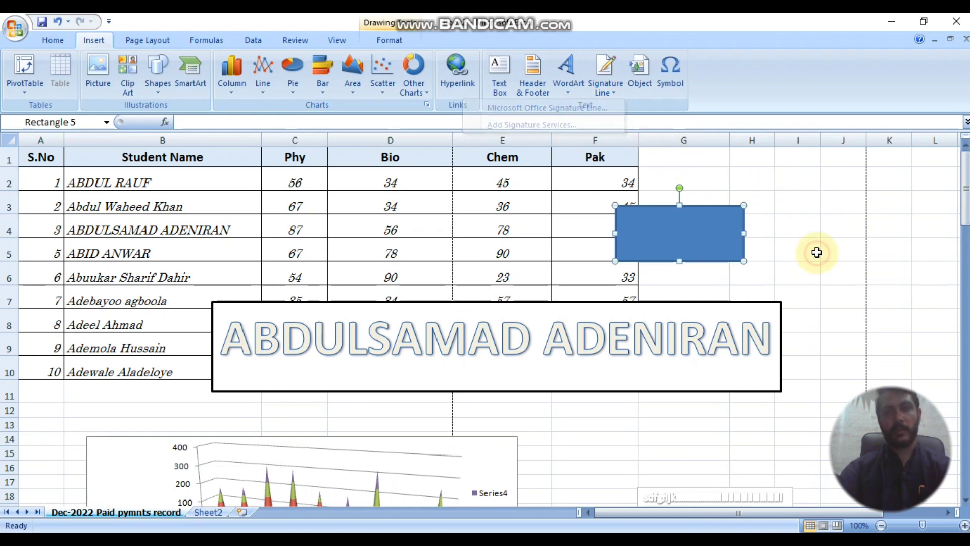
Browse the object types that can be embedded at cell G2, and cancel without inserting one
{"action": "left_click", "coordinate": [704, 176]}
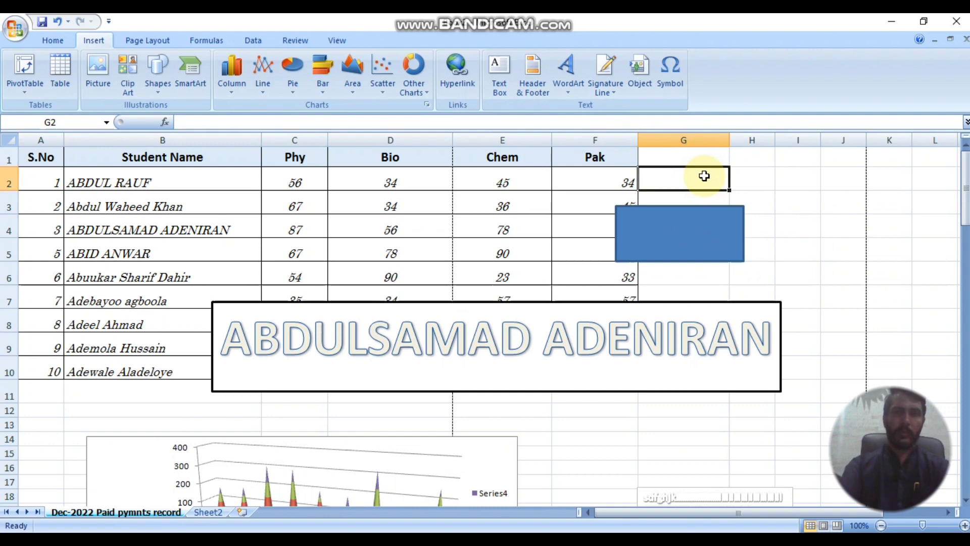
{"action": "left_click", "coordinate": [649, 100]}
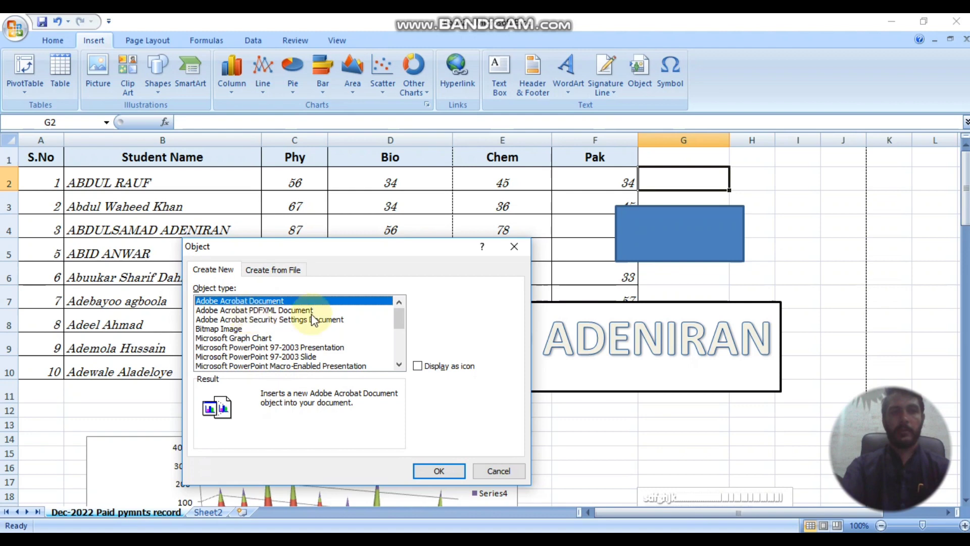
{"action": "scroll", "coordinate": [292, 349], "scroll_direction": "down", "scroll_amount": 5}
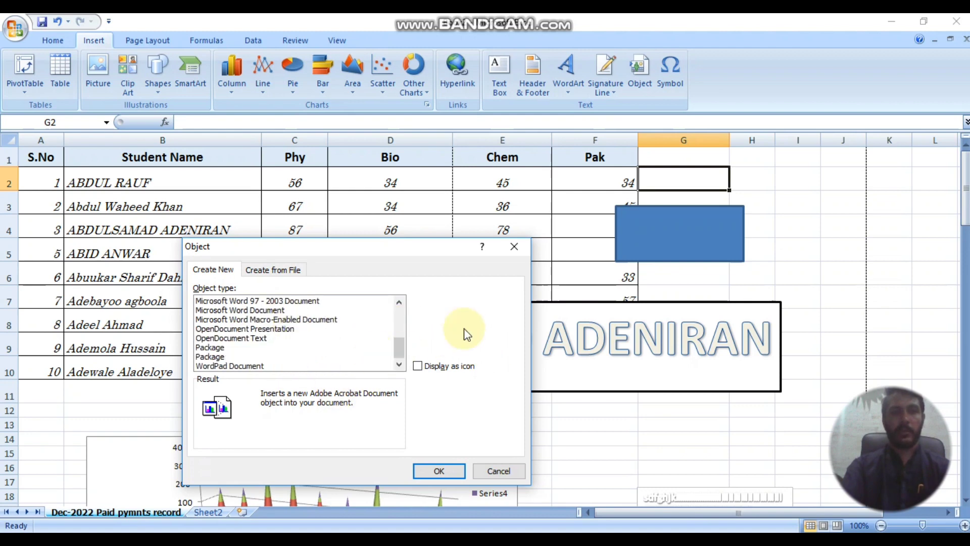
{"action": "left_click_drag", "start_coordinate": [397, 357], "coordinate": [397, 303]}
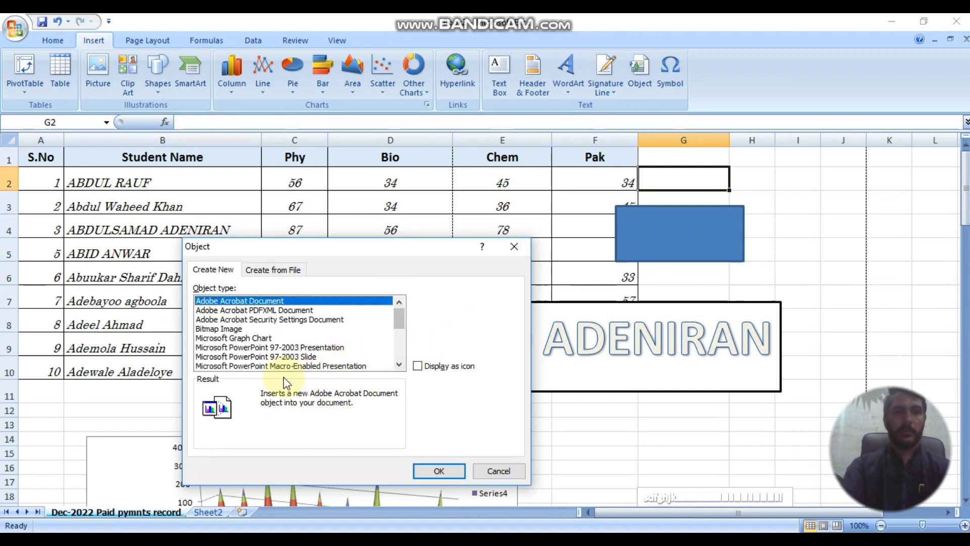
{"action": "scroll", "coordinate": [255, 344], "scroll_direction": "down", "scroll_amount": 5}
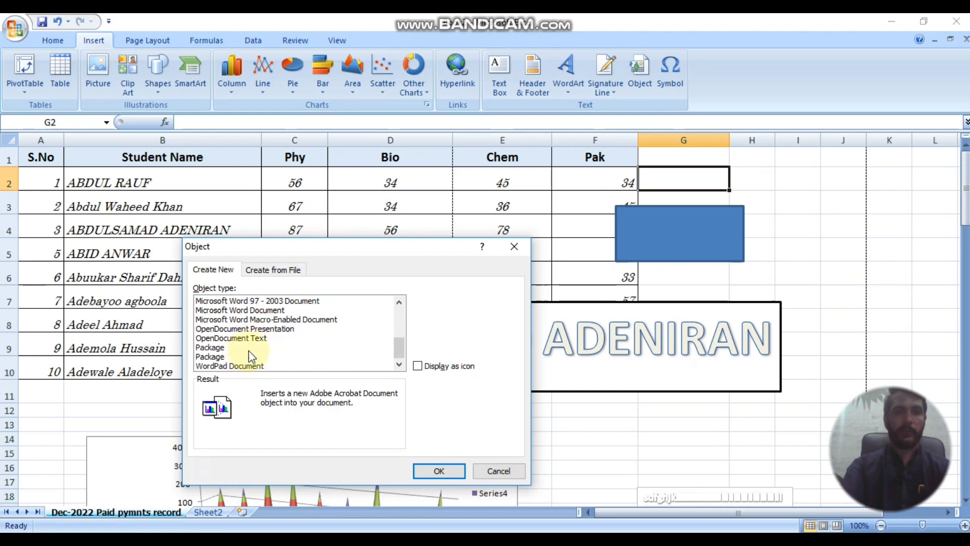
{"action": "left_click", "coordinate": [500, 471]}
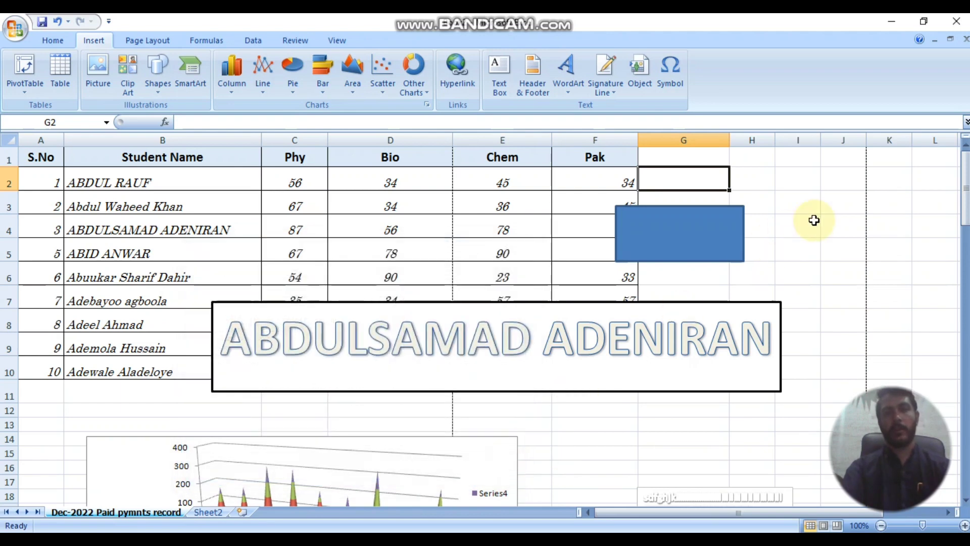
{"action": "left_click", "coordinate": [51, 41]}
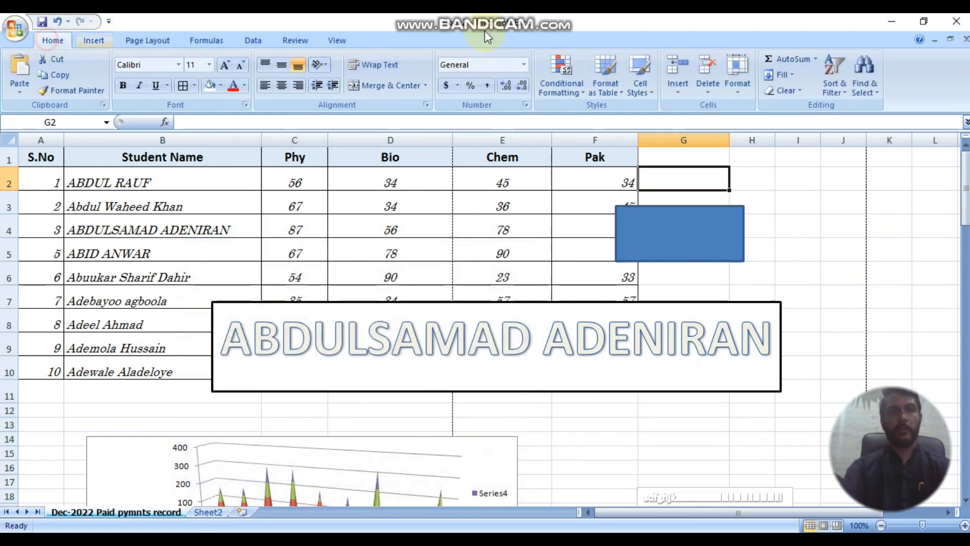
{"action": "left_click", "coordinate": [877, 99]}
{"action": "left_click", "coordinate": [799, 252]}
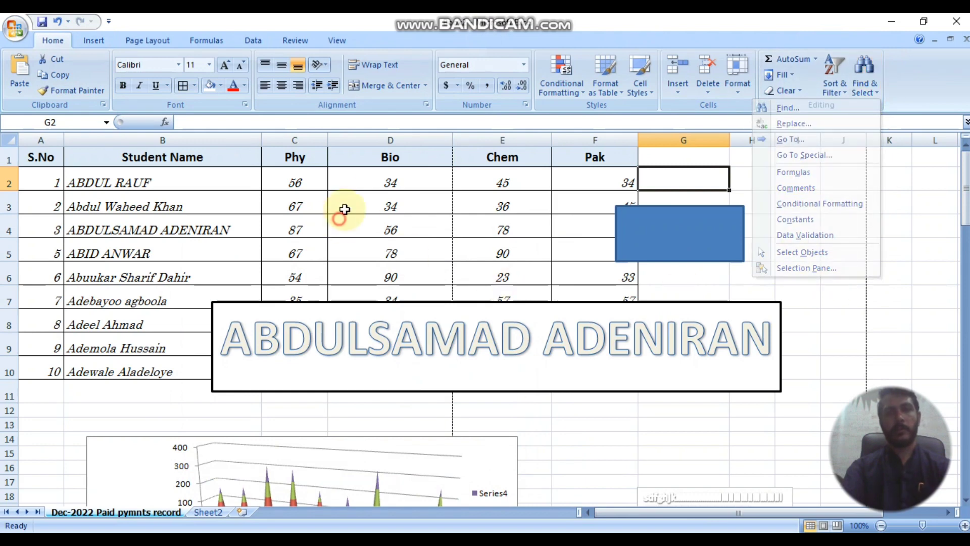
Insert the hryvnia sign ₴ (Unicode hex 20B4, Arial) four times into cell G2
{"action": "left_click", "coordinate": [94, 41]}
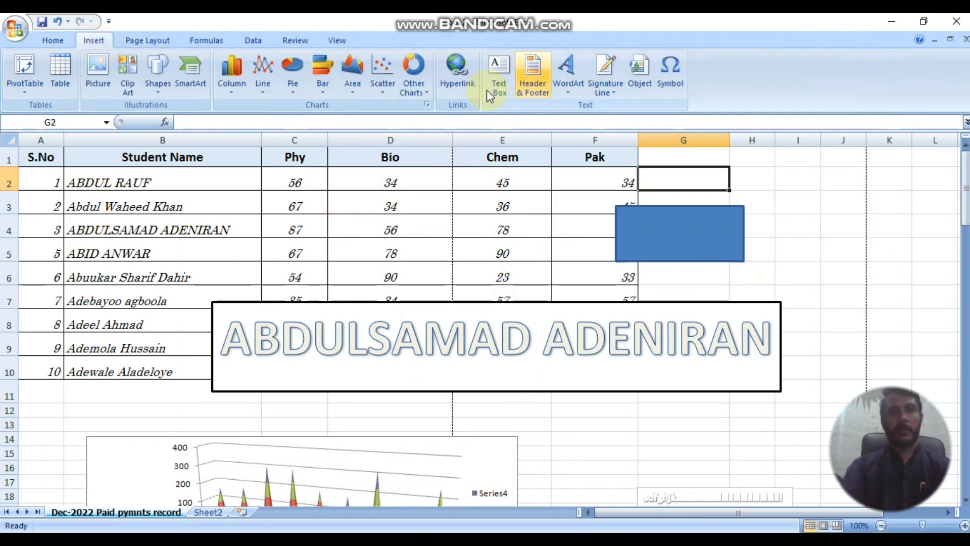
{"action": "left_click", "coordinate": [667, 81]}
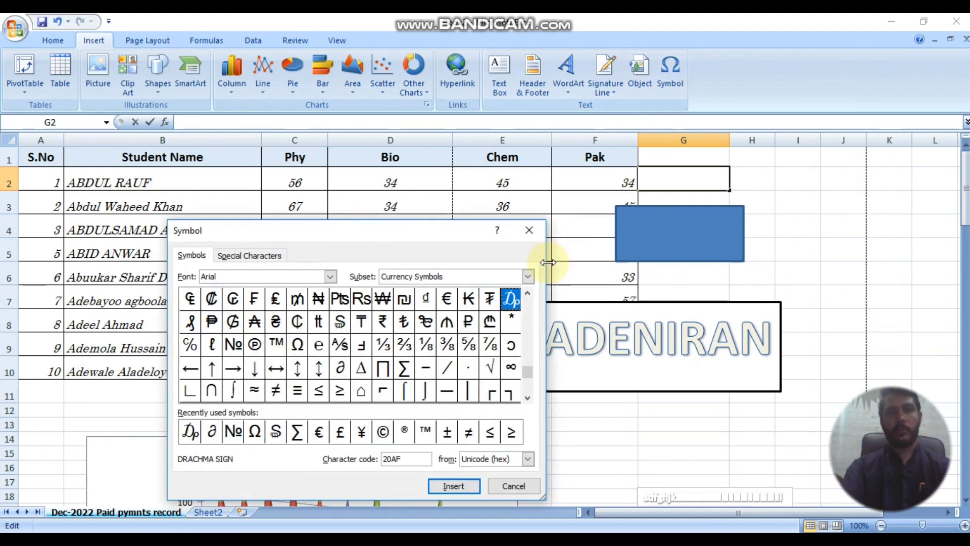
{"action": "left_click_drag", "start_coordinate": [427, 231], "coordinate": [433, 145]}
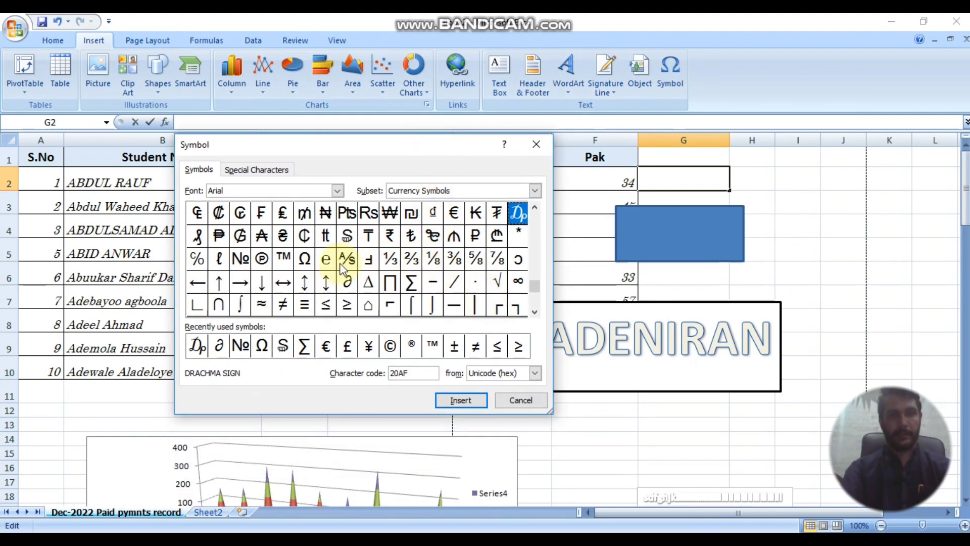
{"action": "left_click", "coordinate": [715, 274]}
{"action": "left_click", "coordinate": [282, 235]}
{"action": "left_click", "coordinate": [458, 401]}
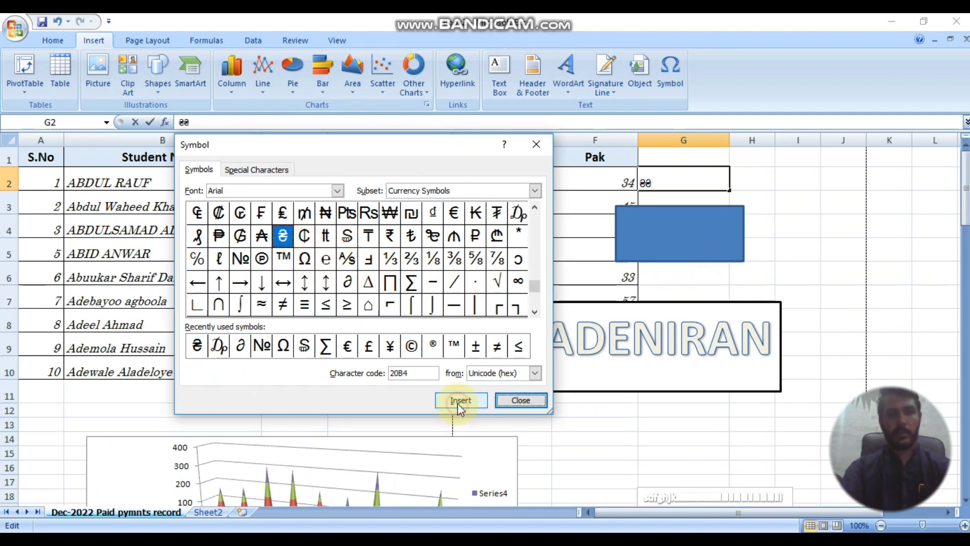
{"action": "left_click", "coordinate": [459, 401]}
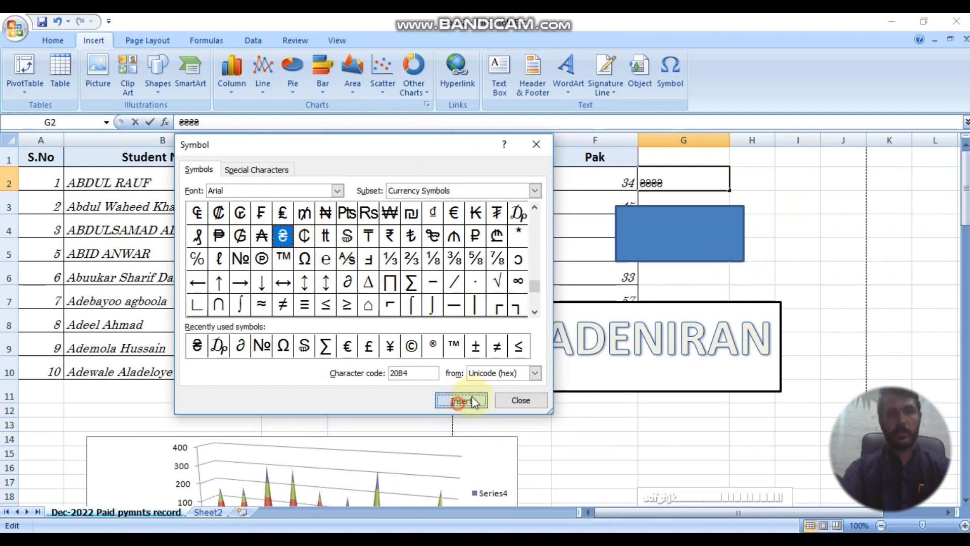
Append the reversed-c symbol ↄ (Unicode hex 2184) several times after the currency signs in cell G2, and commit the entry
{"action": "left_click", "coordinate": [412, 283]}
{"action": "left_click", "coordinate": [518, 259]}
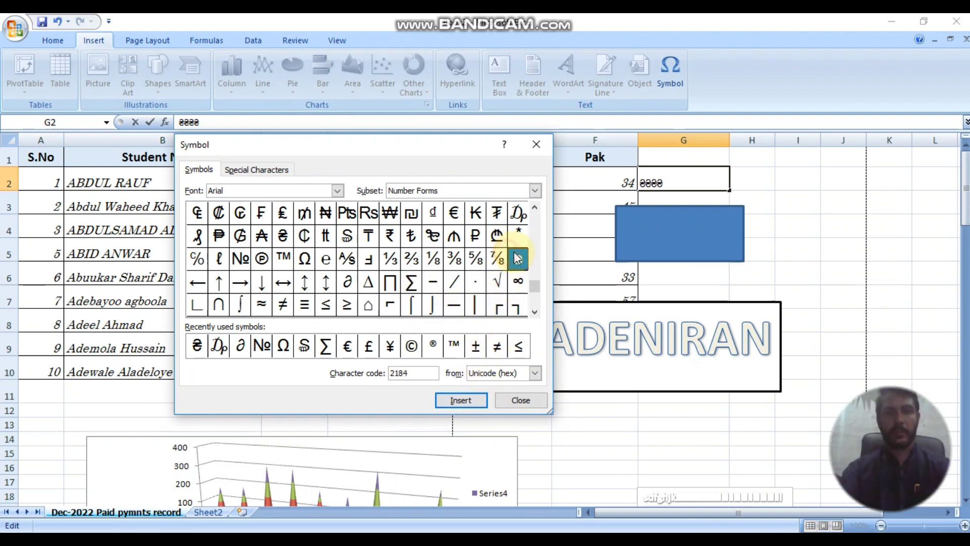
{"action": "left_click", "coordinate": [460, 401]}
{"action": "left_click", "coordinate": [459, 401]}
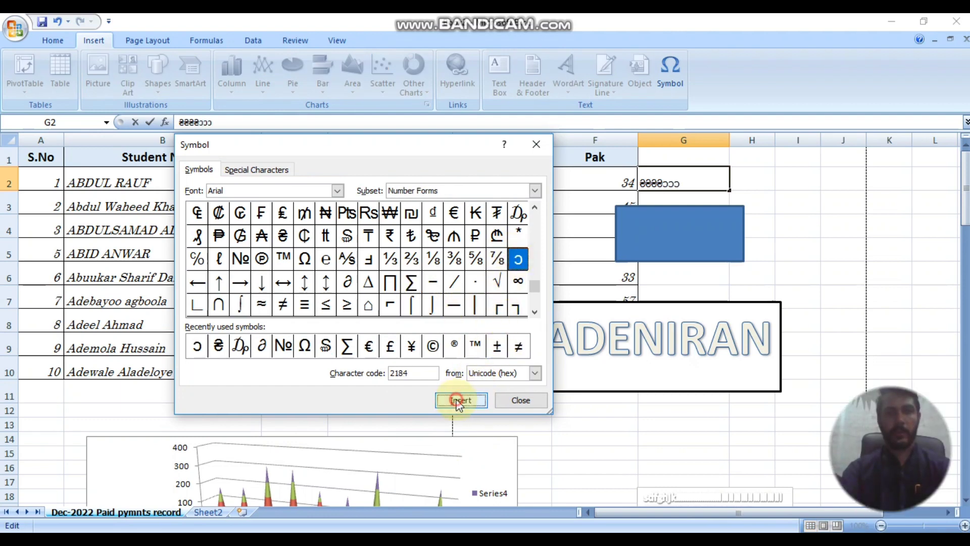
{"action": "left_click", "coordinate": [460, 401]}
{"action": "left_click", "coordinate": [459, 400]}
{"action": "left_click", "coordinate": [460, 401]}
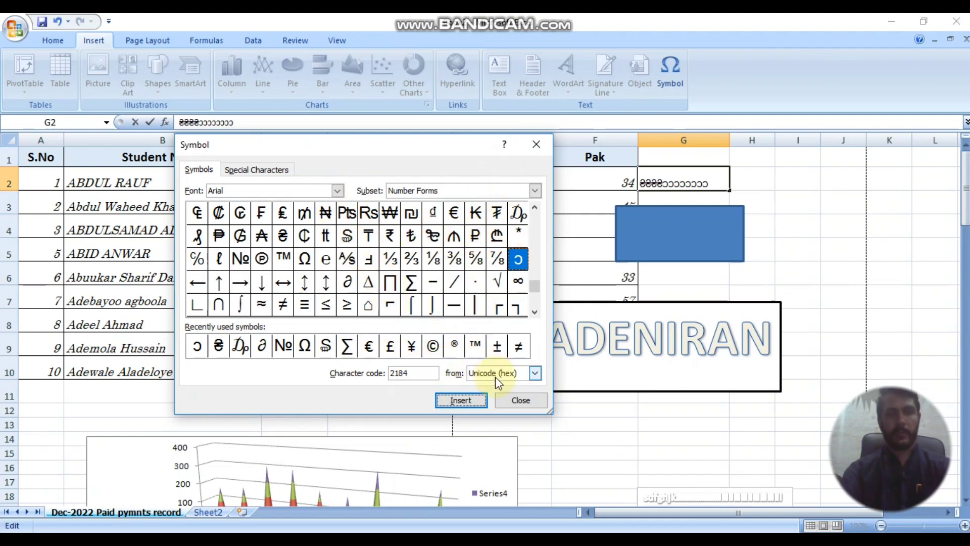
{"action": "left_click", "coordinate": [474, 399]}
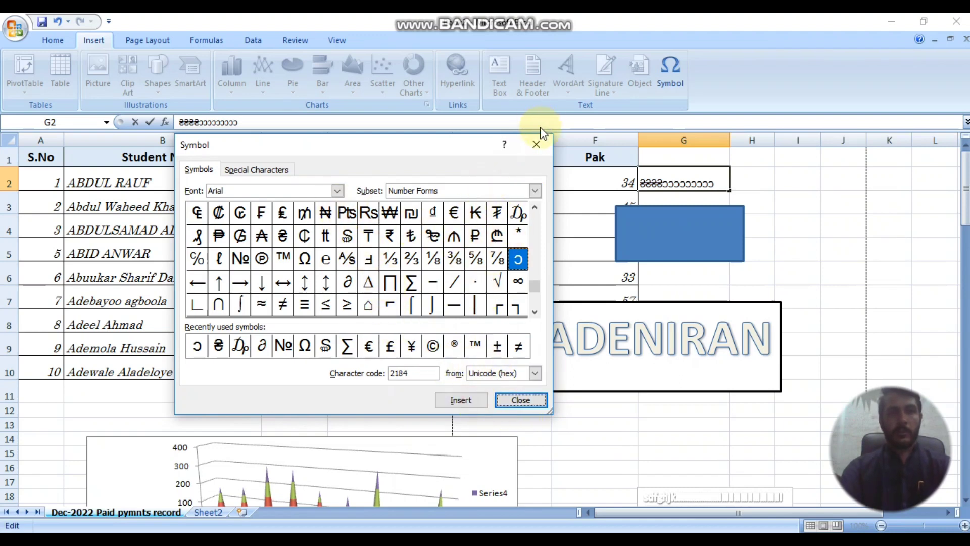
{"action": "left_click", "coordinate": [536, 145]}
{"action": "left_click", "coordinate": [154, 201]}
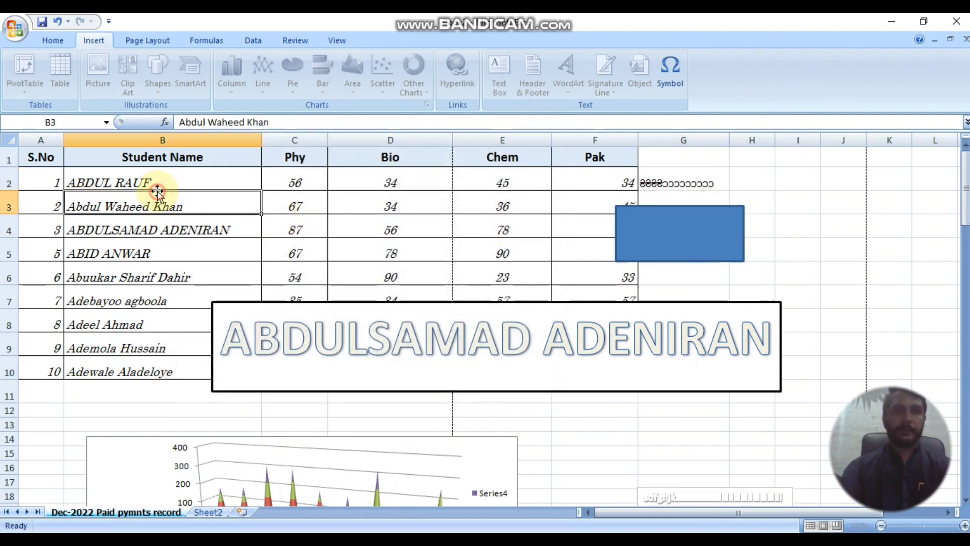
{"action": "scroll", "coordinate": [533, 175], "scroll_direction": "down", "scroll_amount": 4}
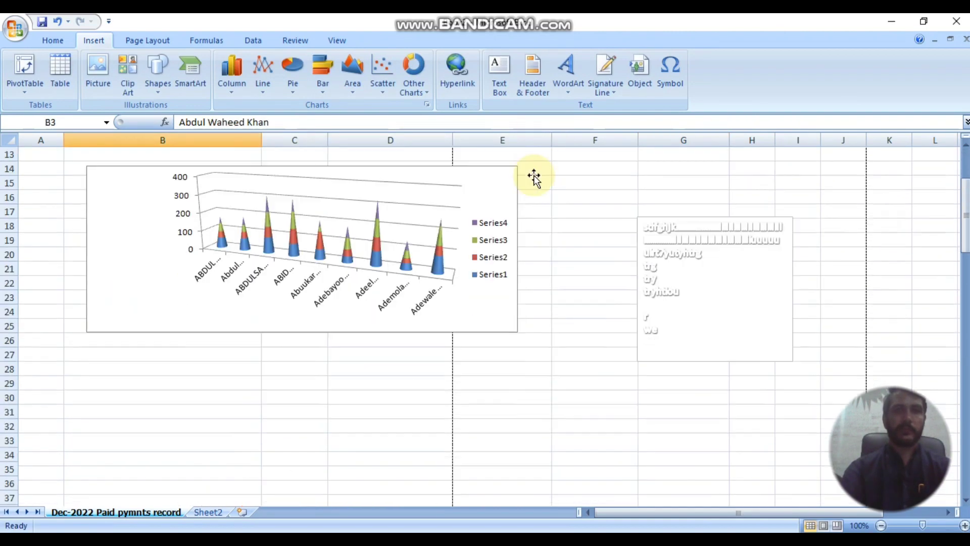
{"action": "scroll", "coordinate": [470, 283], "scroll_direction": "up", "scroll_amount": 3}
{"action": "scroll", "coordinate": [428, 310], "scroll_direction": "up", "scroll_amount": 1}
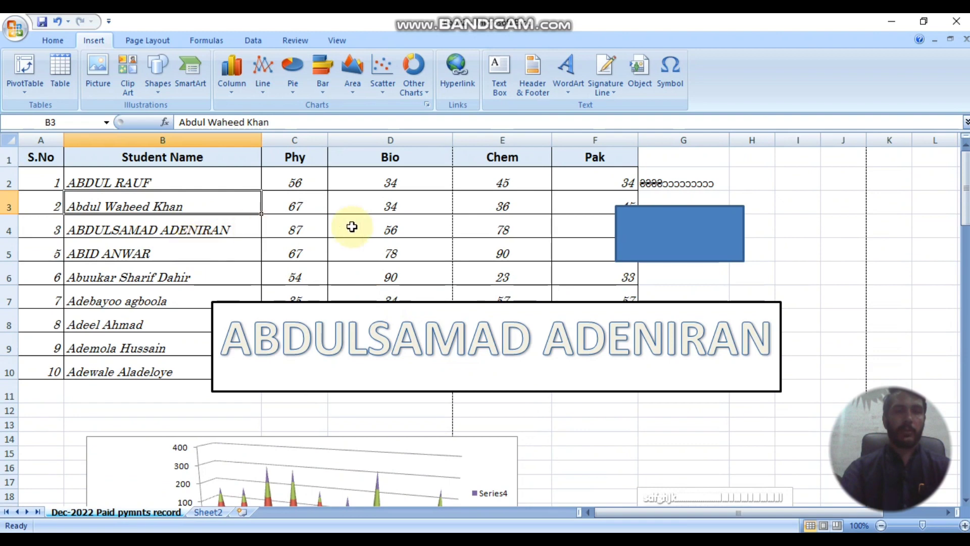
{"action": "scroll", "coordinate": [374, 227], "scroll_direction": "down", "scroll_amount": 9}
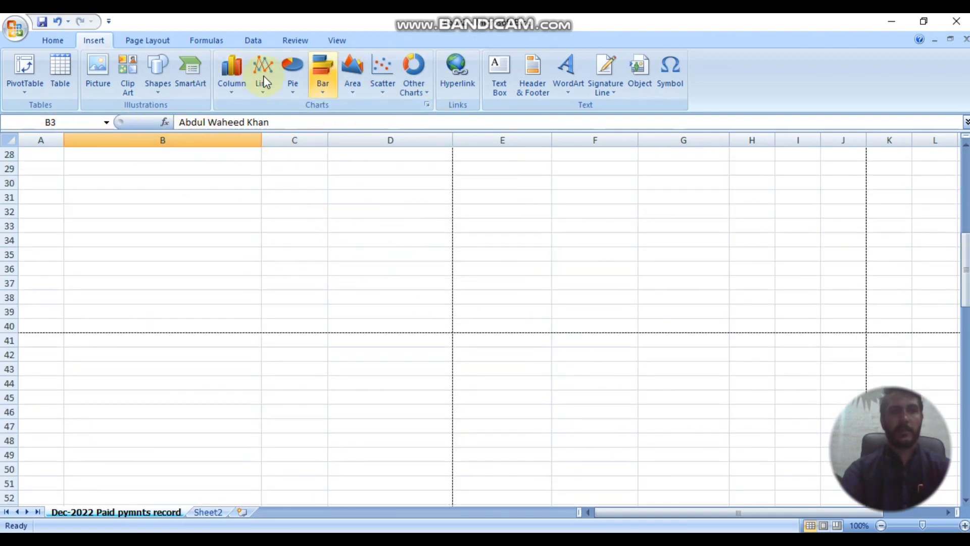
{"action": "scroll", "coordinate": [322, 144], "scroll_direction": "up", "scroll_amount": 9}
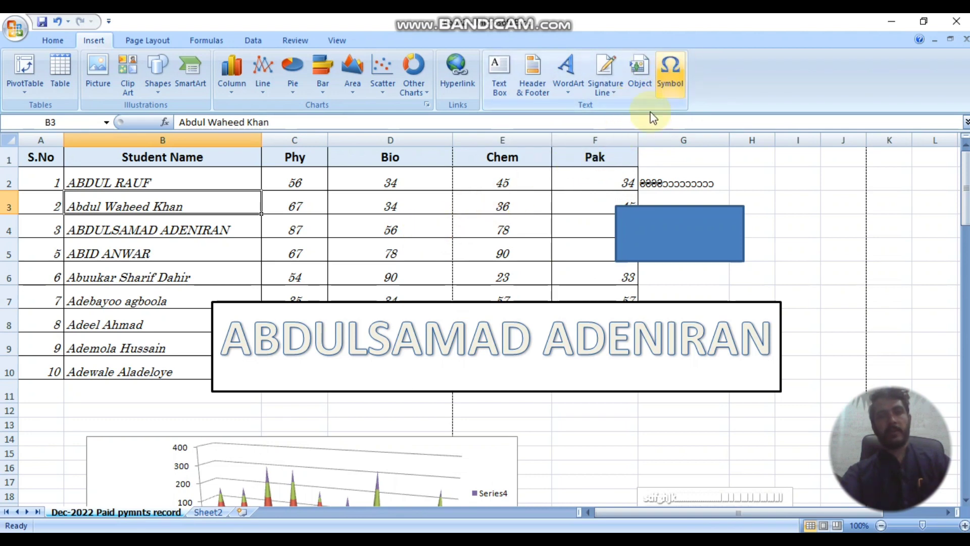
{"action": "left_click", "coordinate": [153, 43]}
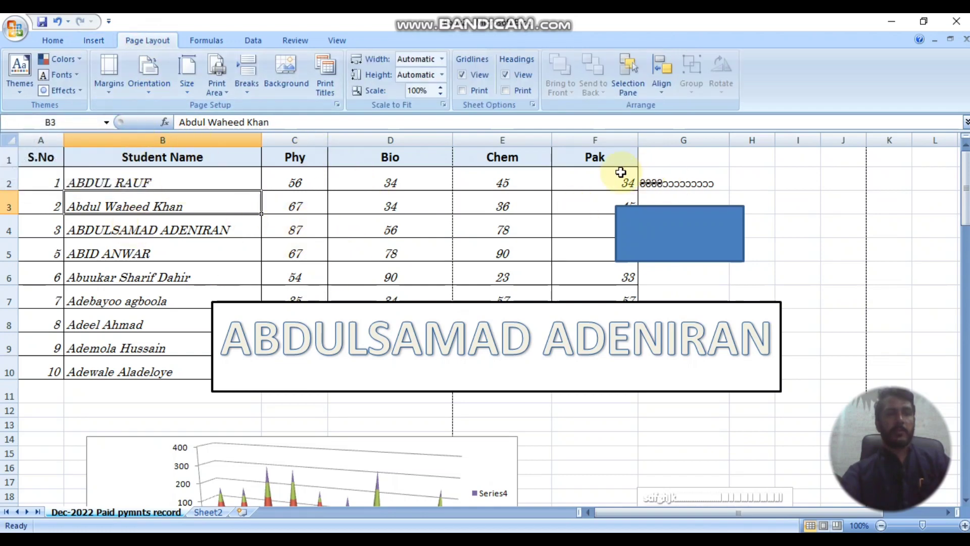
{"action": "left_click", "coordinate": [93, 40]}
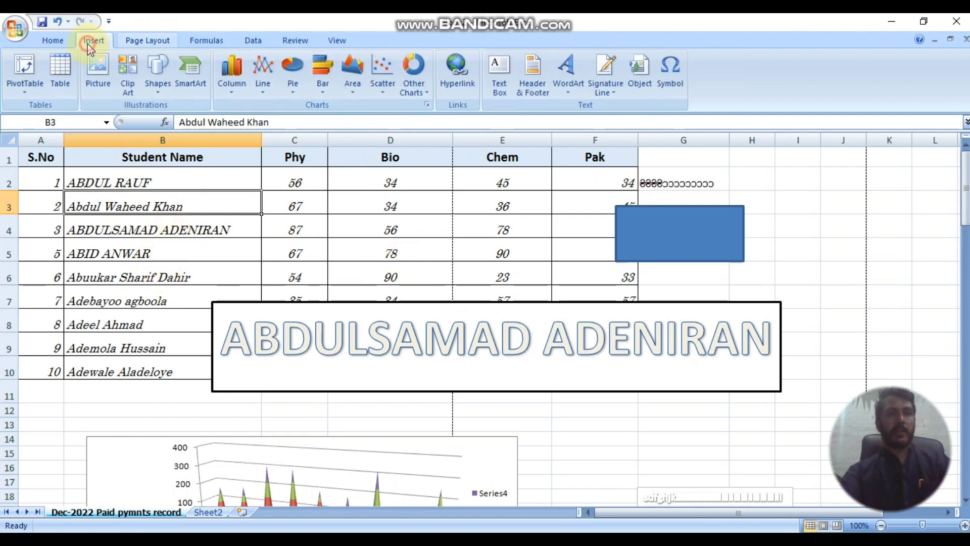